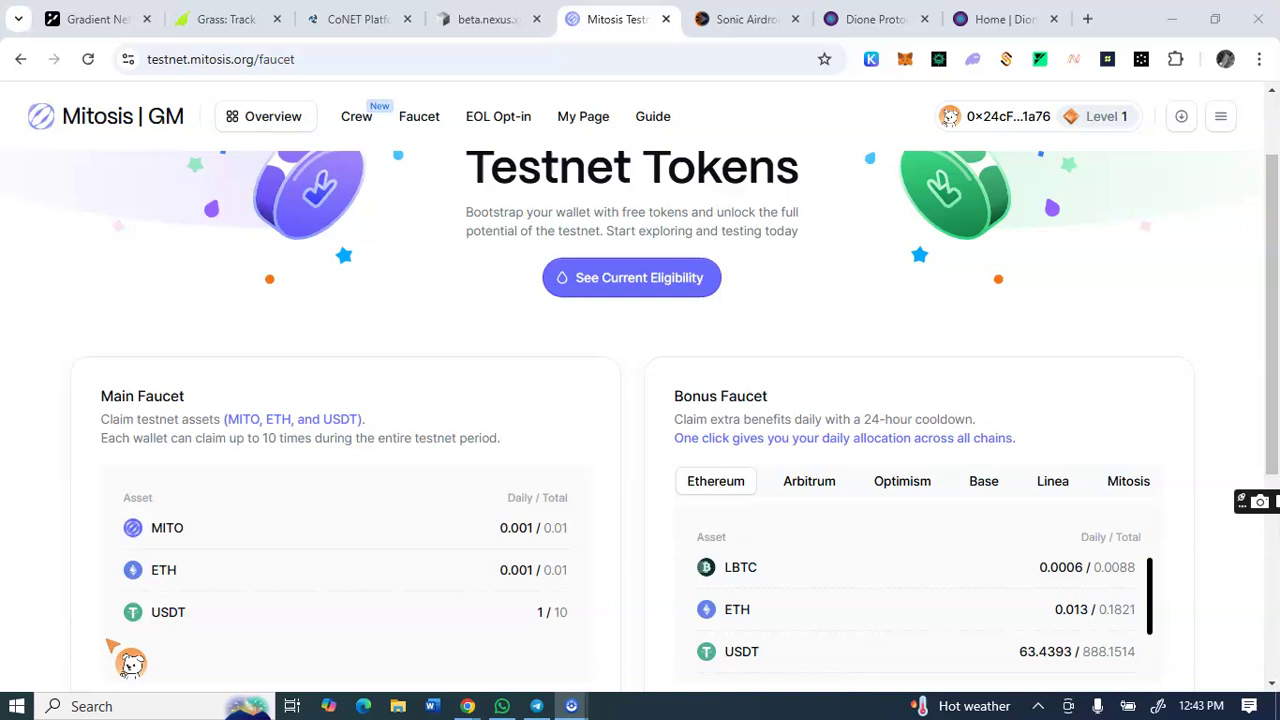
Step: Glance at the Dione quest tab, then return to the Mitosis faucet page
click(216, 528)
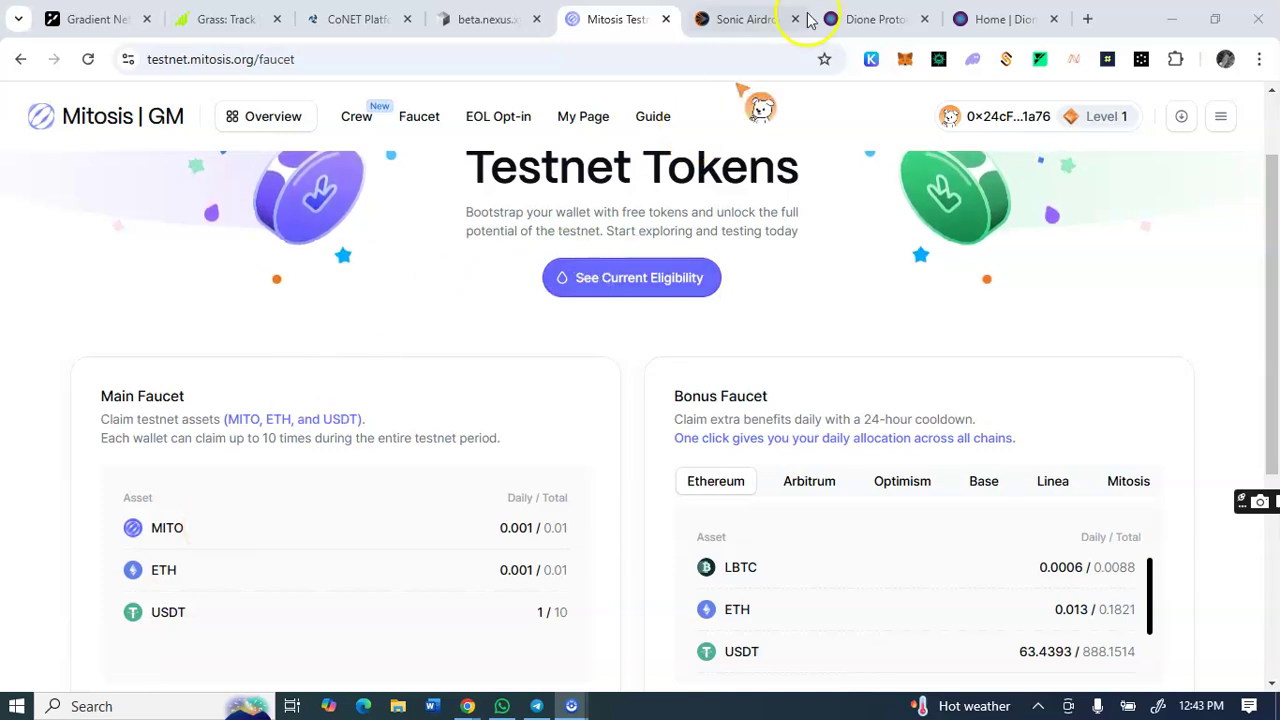
click(880, 20)
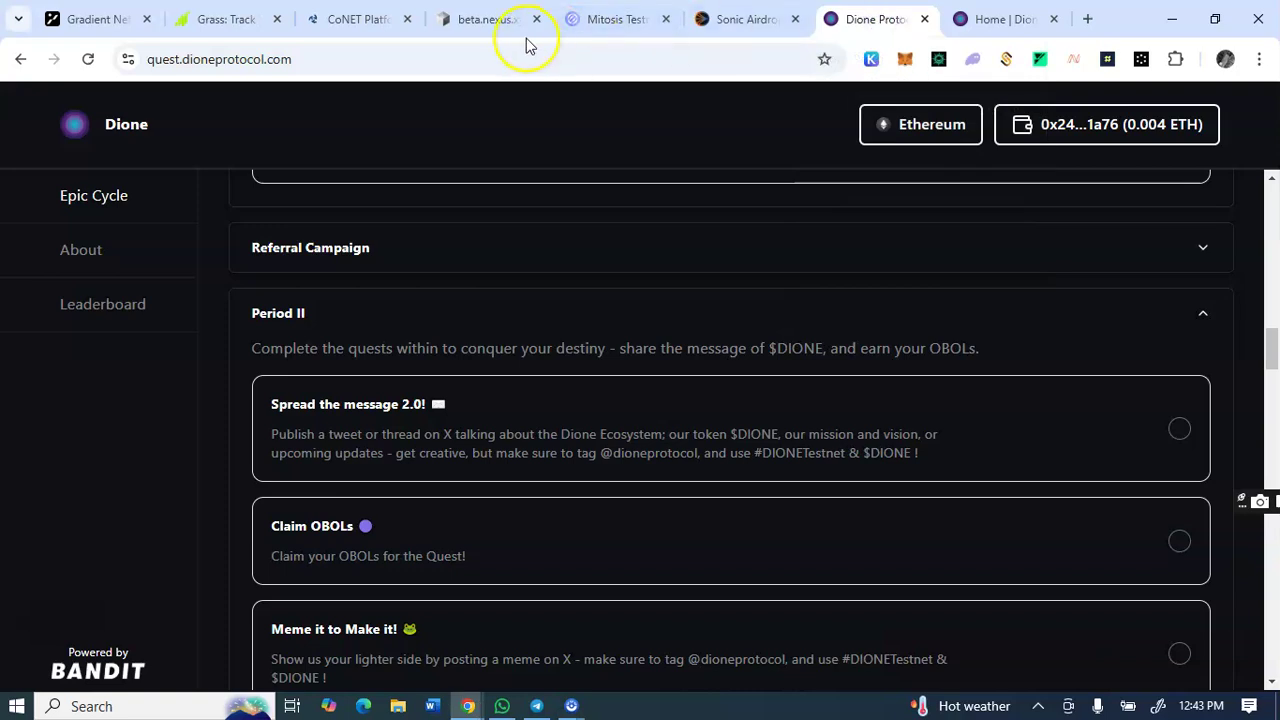
mouse_move(619, 29)
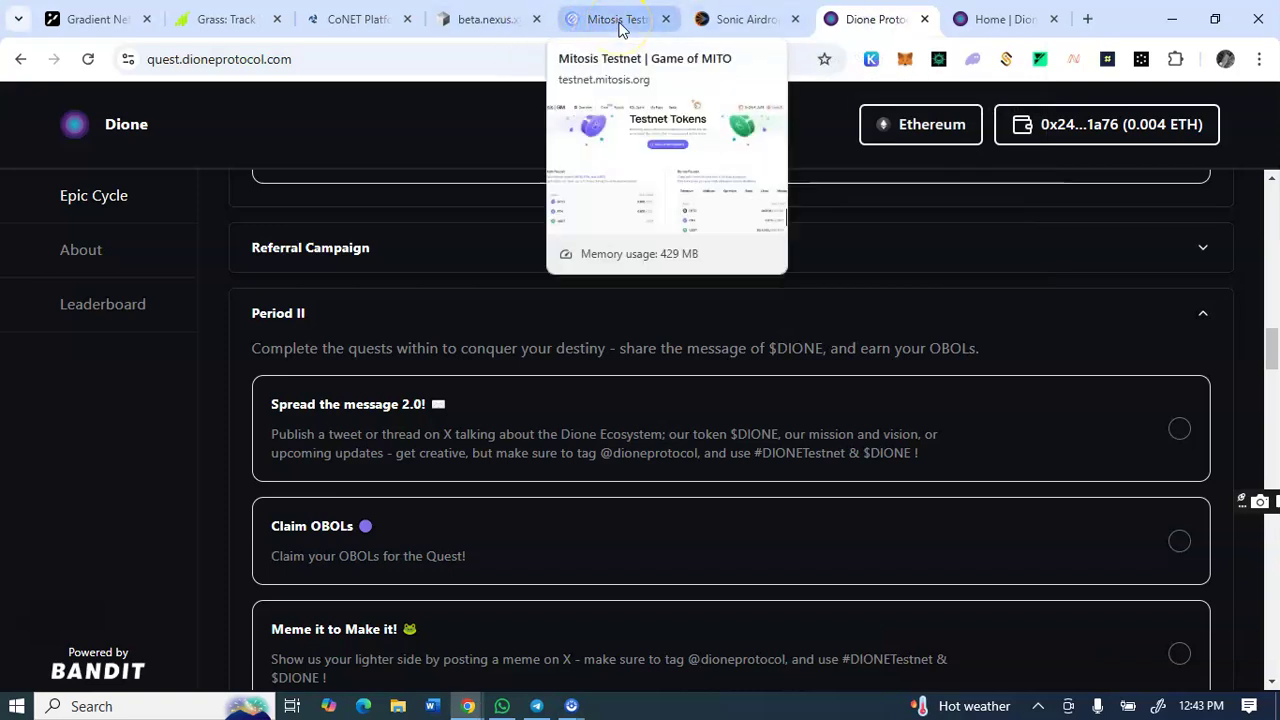
click(619, 22)
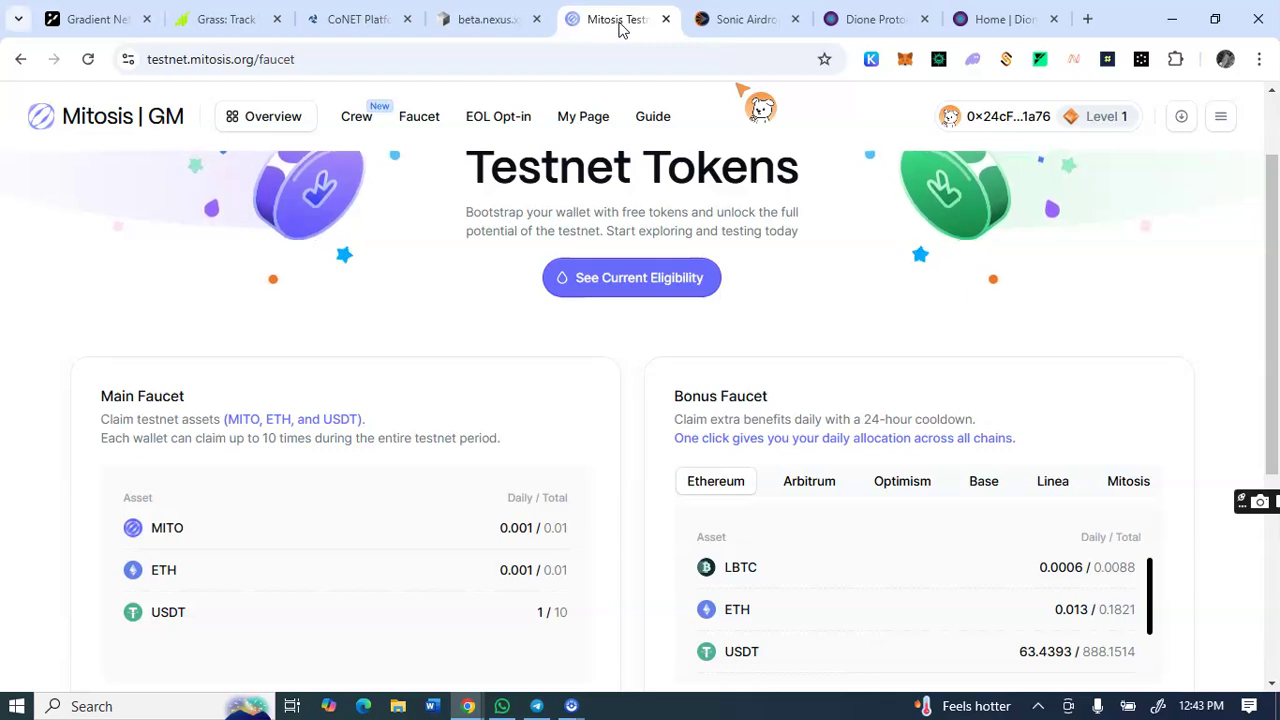
Step: Scroll the faucet page to check the claim counters
scroll(968, 362, down, 1)
scroll(968, 362, up, 2)
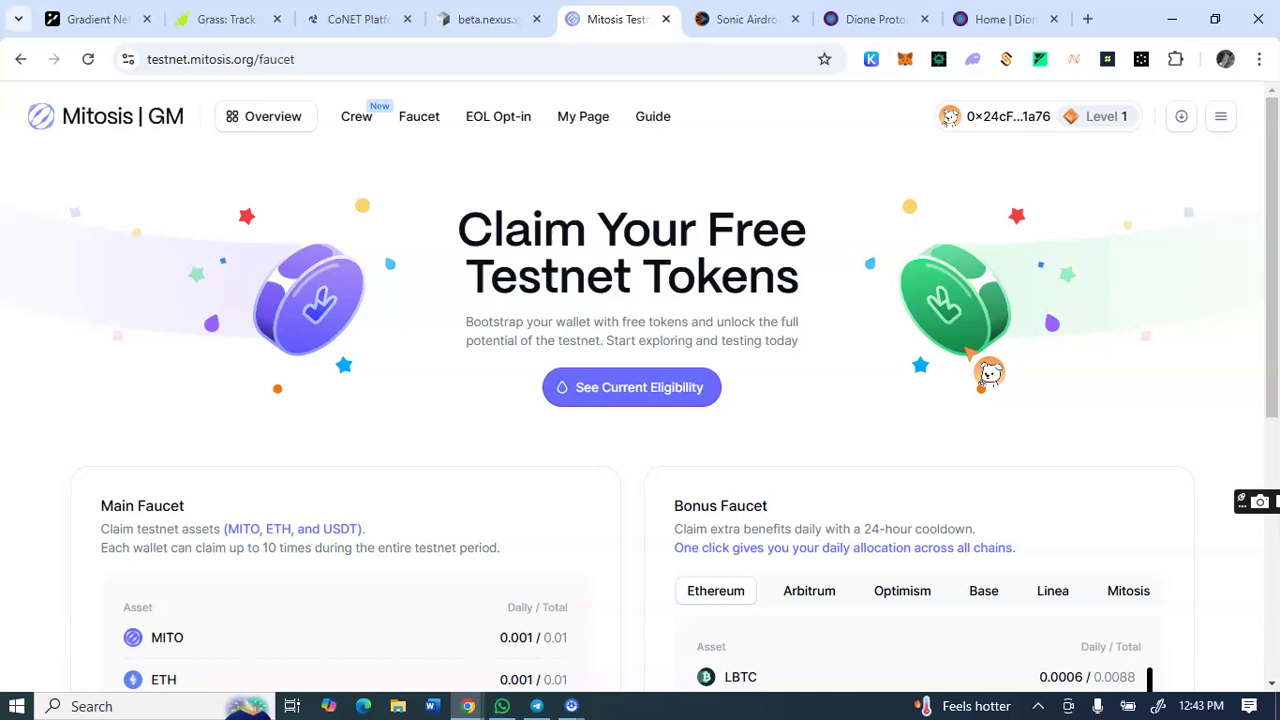
scroll(837, 423, down, 1)
scroll(837, 443, up, 1)
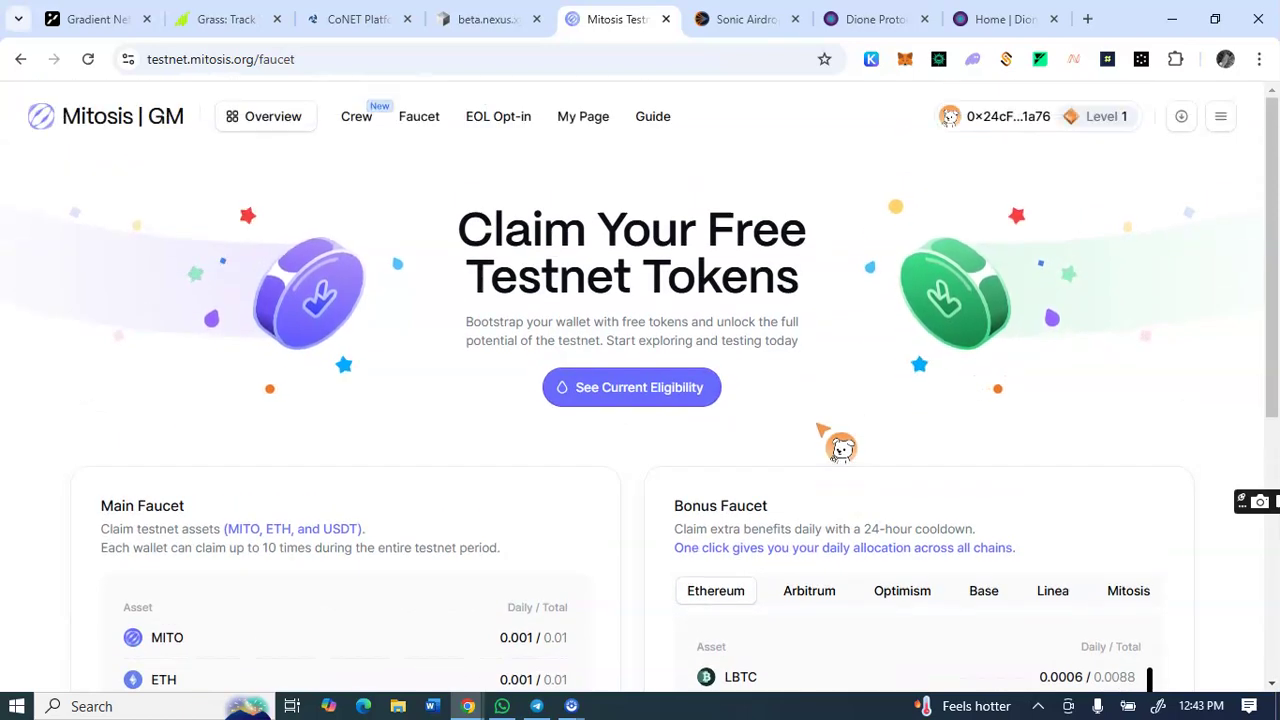
scroll(815, 440, down, 1)
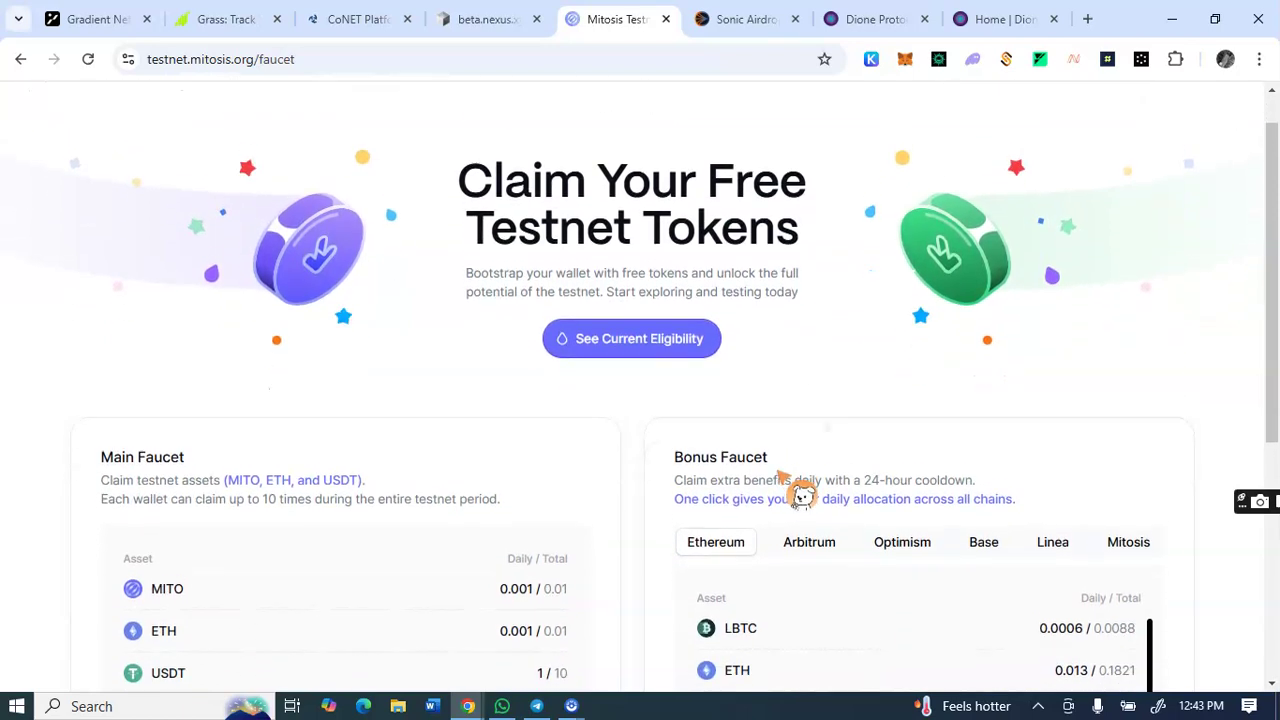
scroll(790, 478, up, 1)
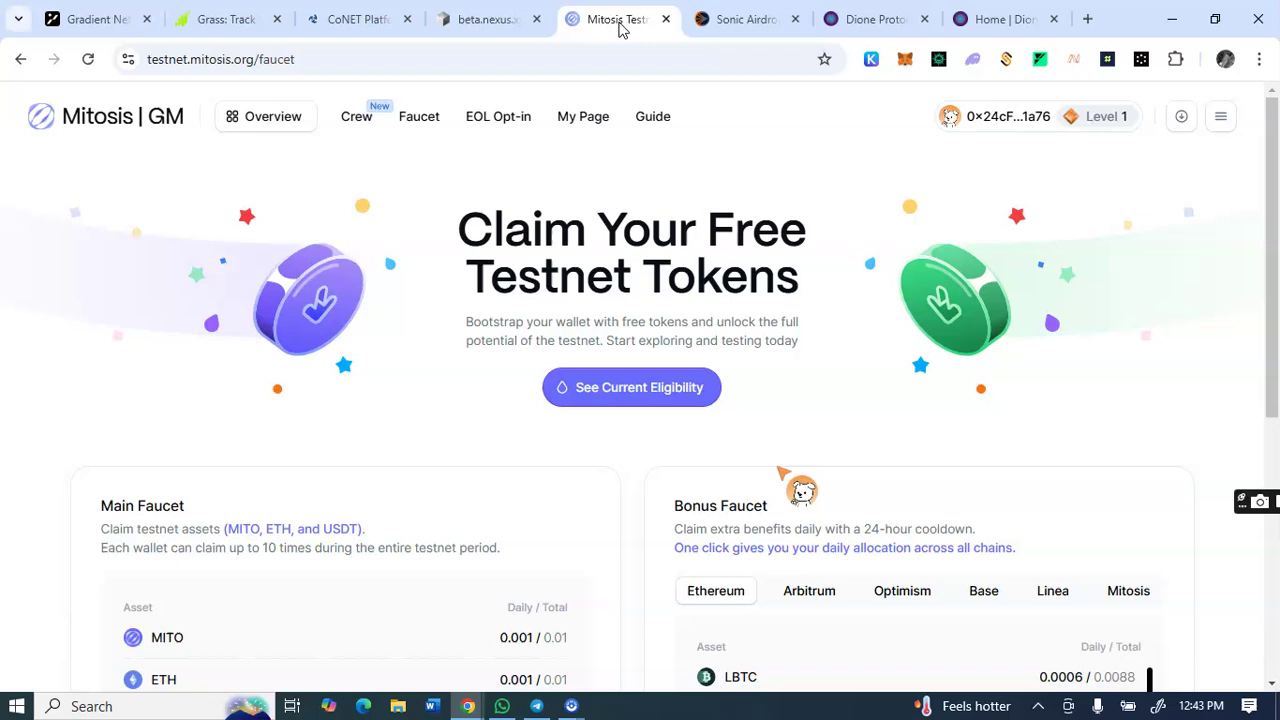
Step: Check the faucet eligibility status, dismiss its summary, and reach the LBTC Redeem panel
click(452, 108)
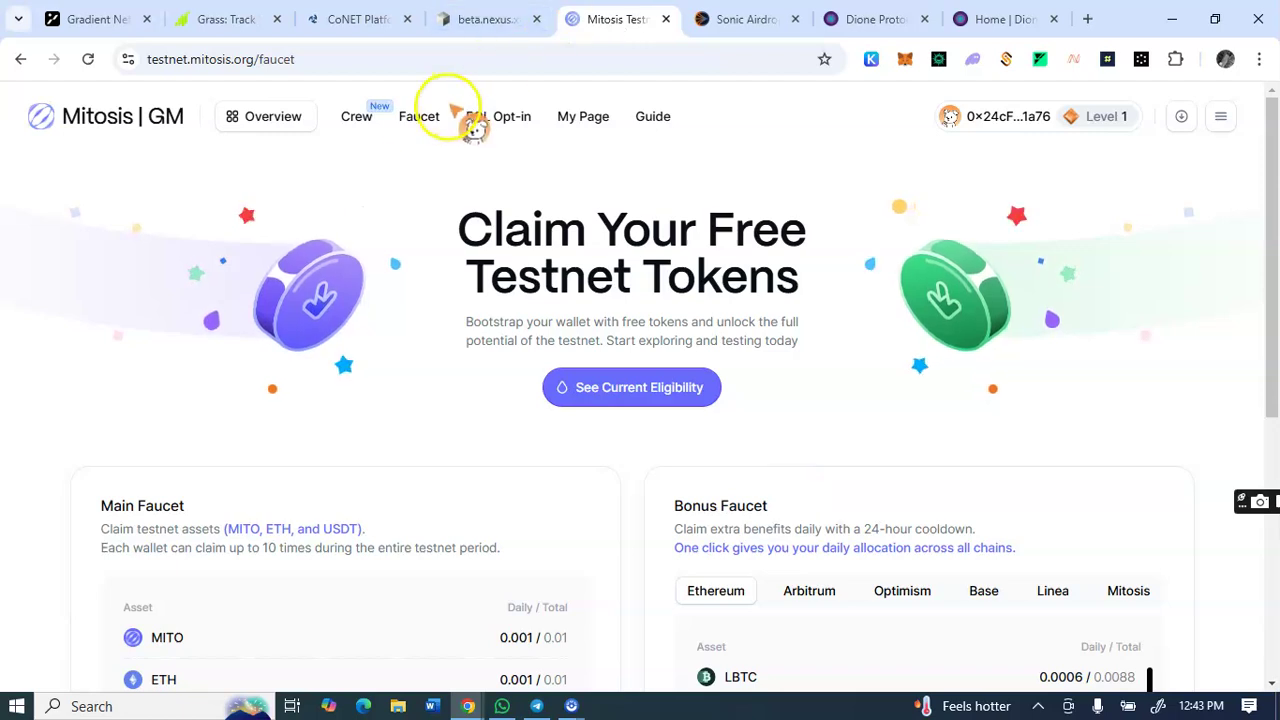
click(605, 370)
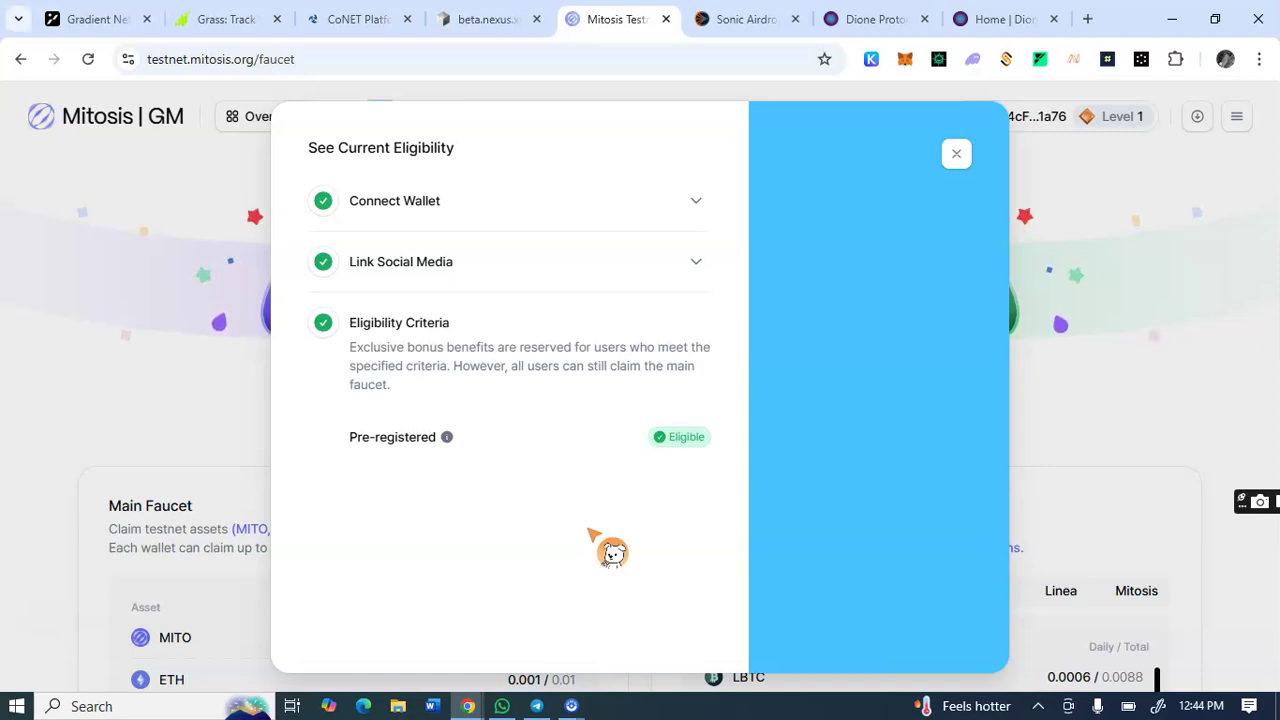
key(Escape)
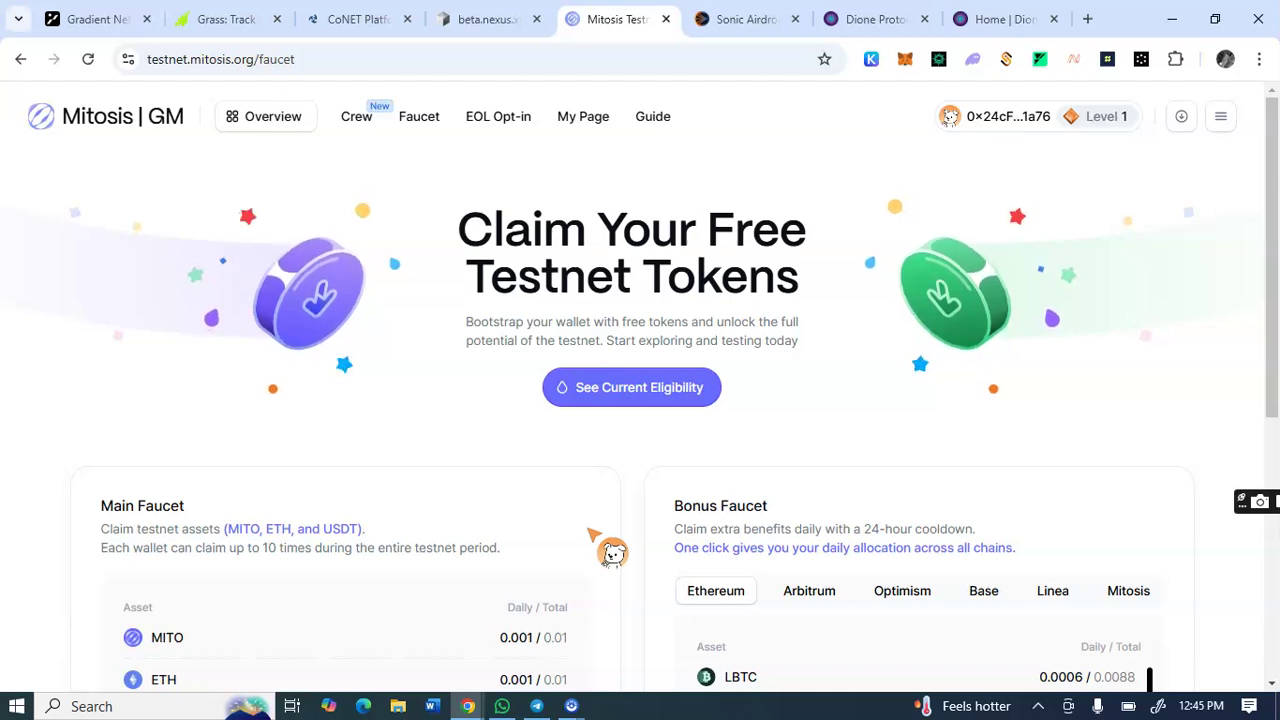
scroll(600, 540, down, 5)
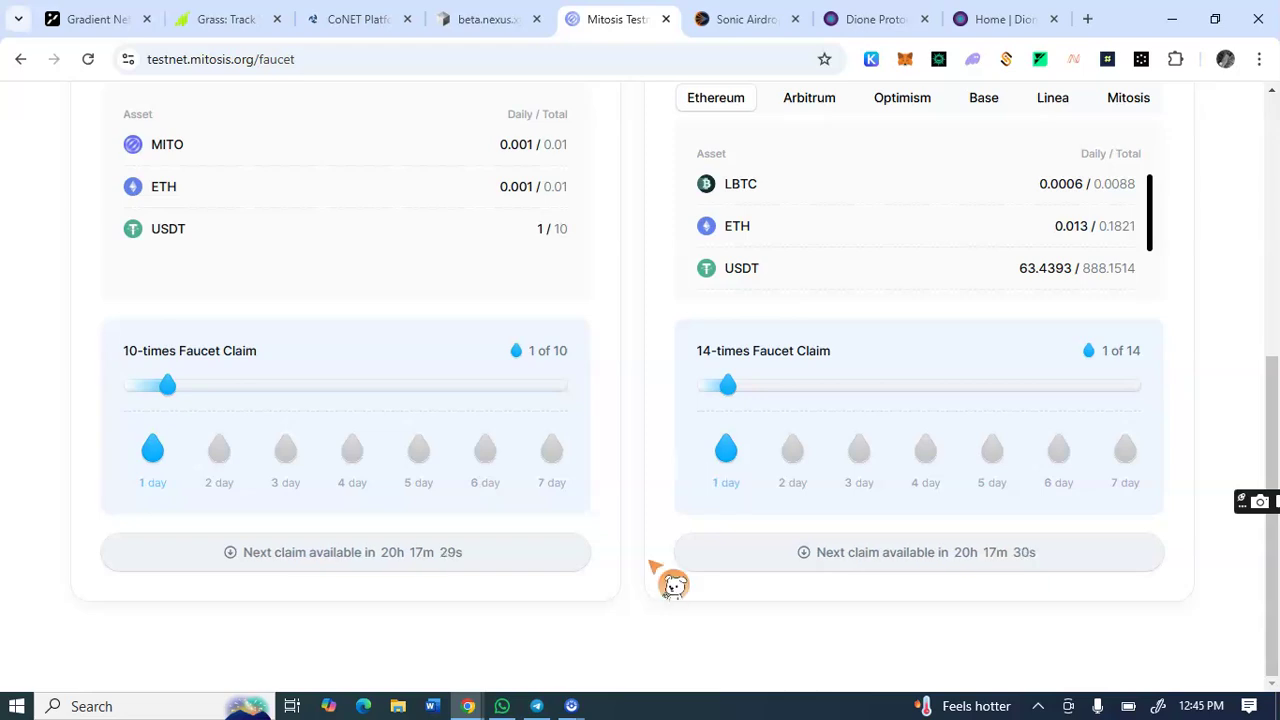
scroll(640, 486, up, 1)
scroll(636, 478, down, 1)
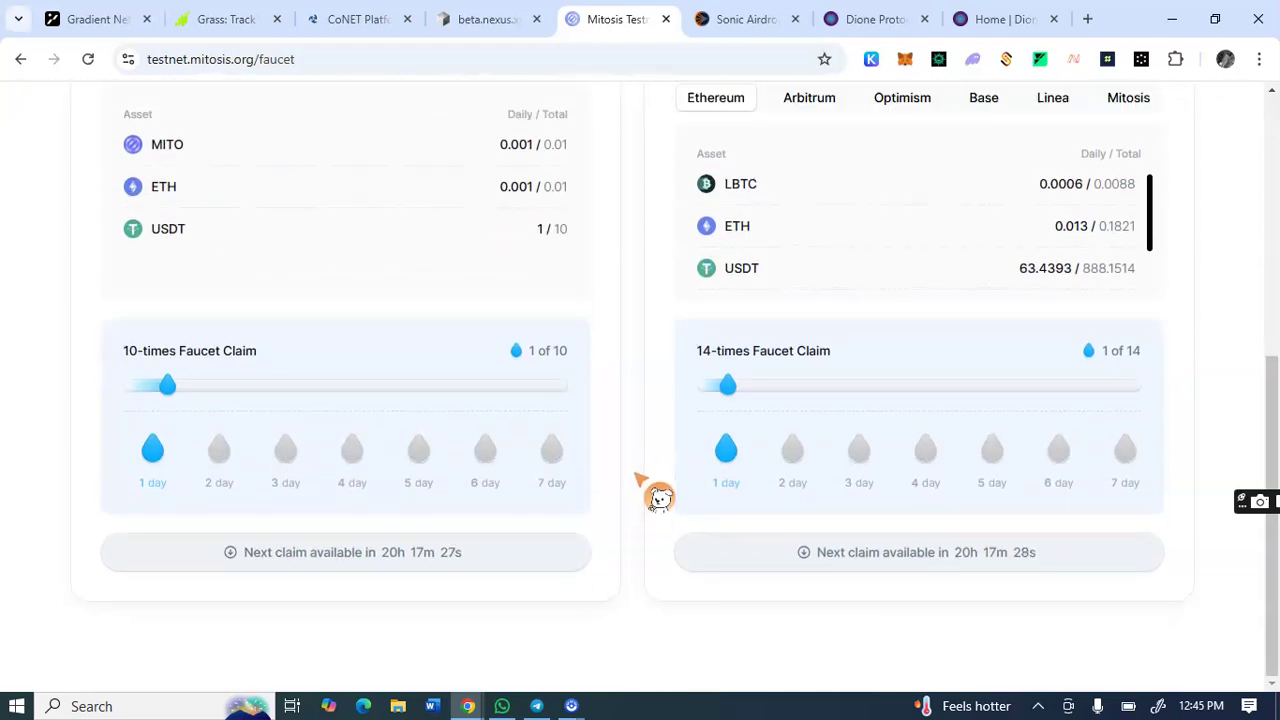
scroll(625, 460, up, 5)
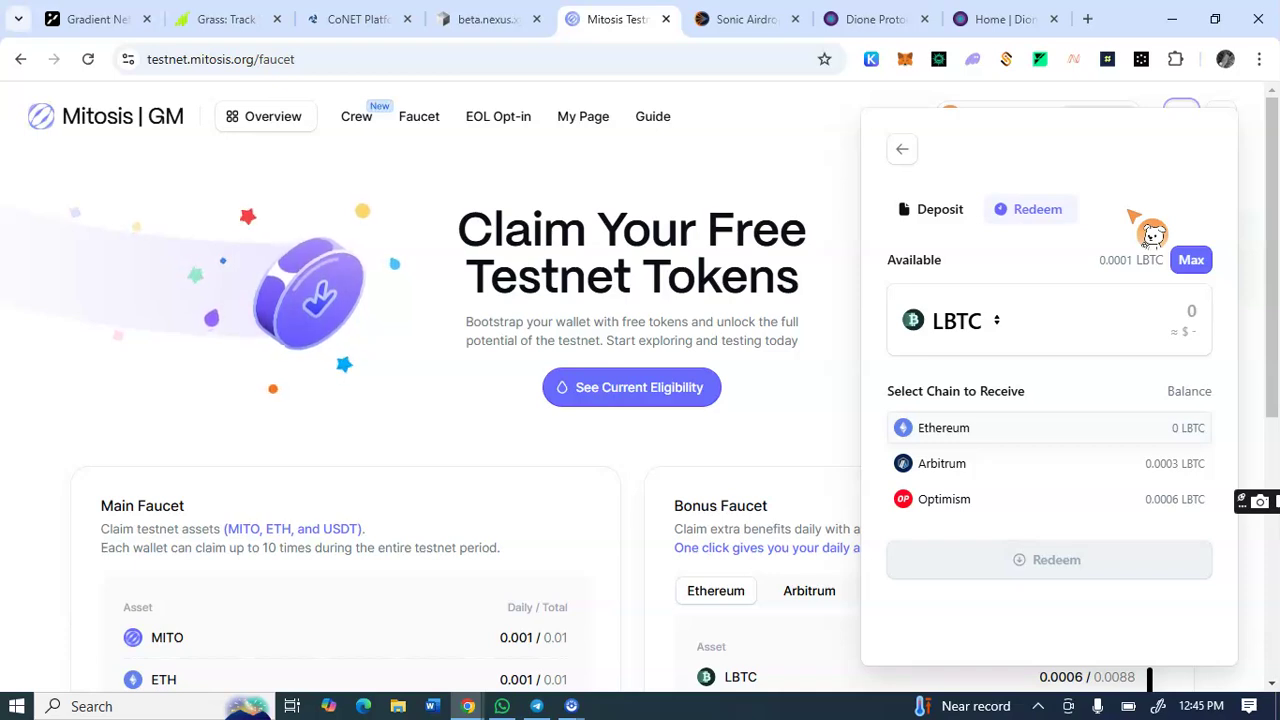
Step: Pick Arbitrum and submit a 0.00001 LBTC deposit after correcting a mistyped amount
click(941, 463)
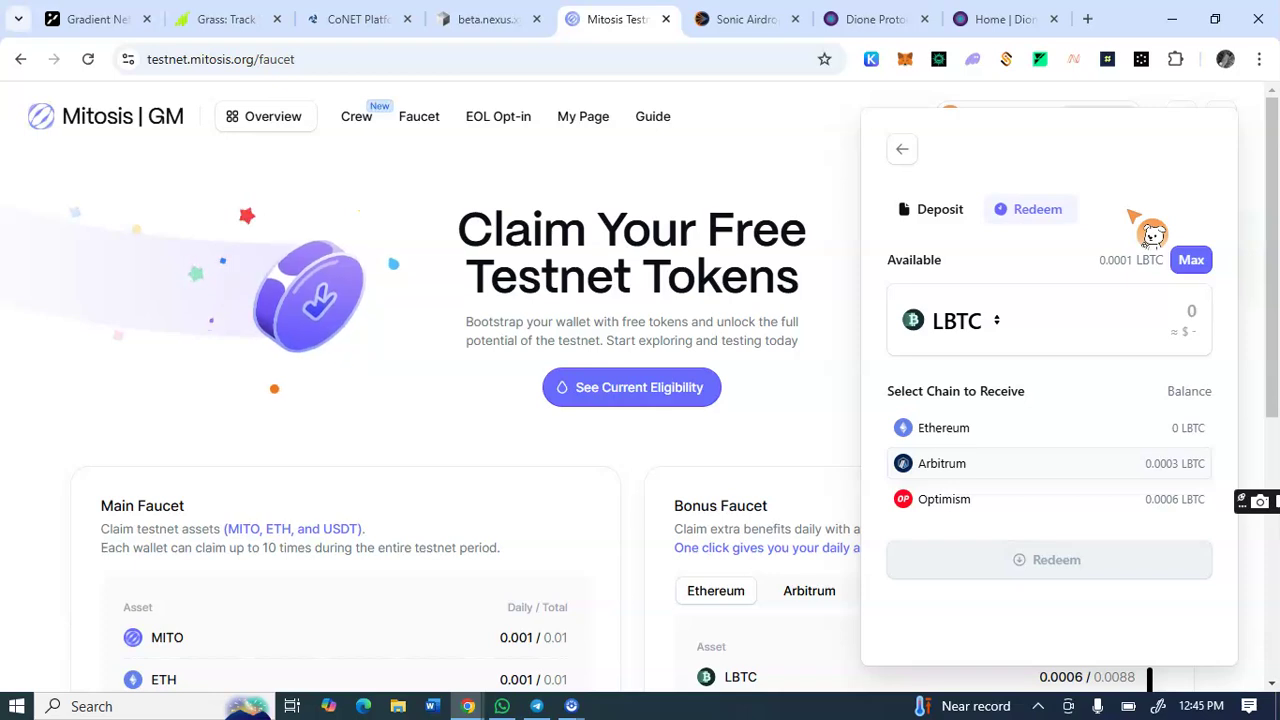
click(1190, 312)
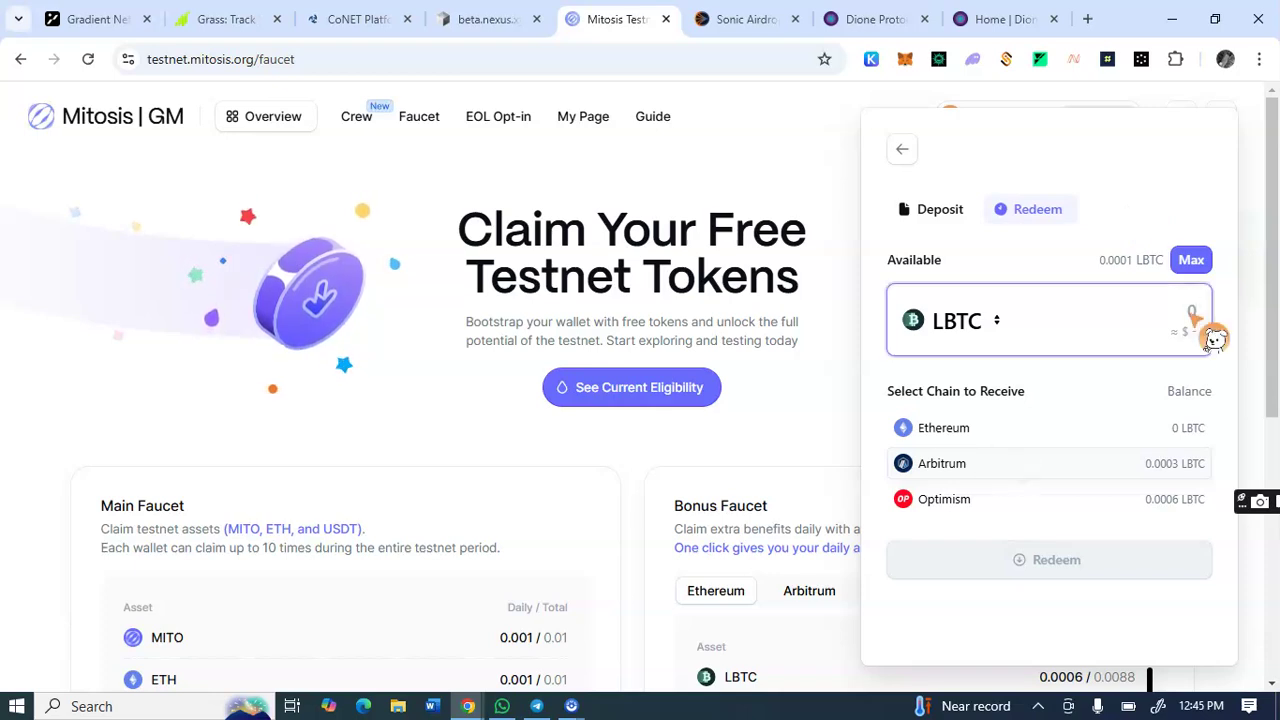
text(0.00001)
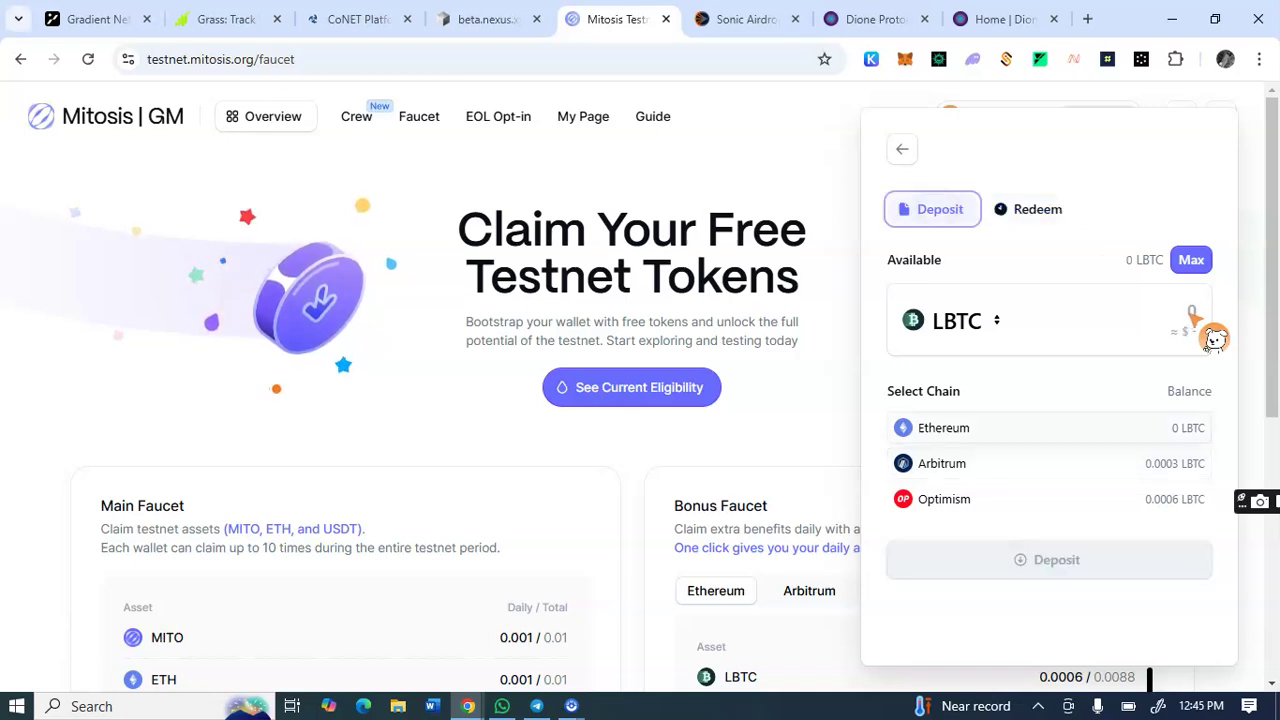
click(1193, 316)
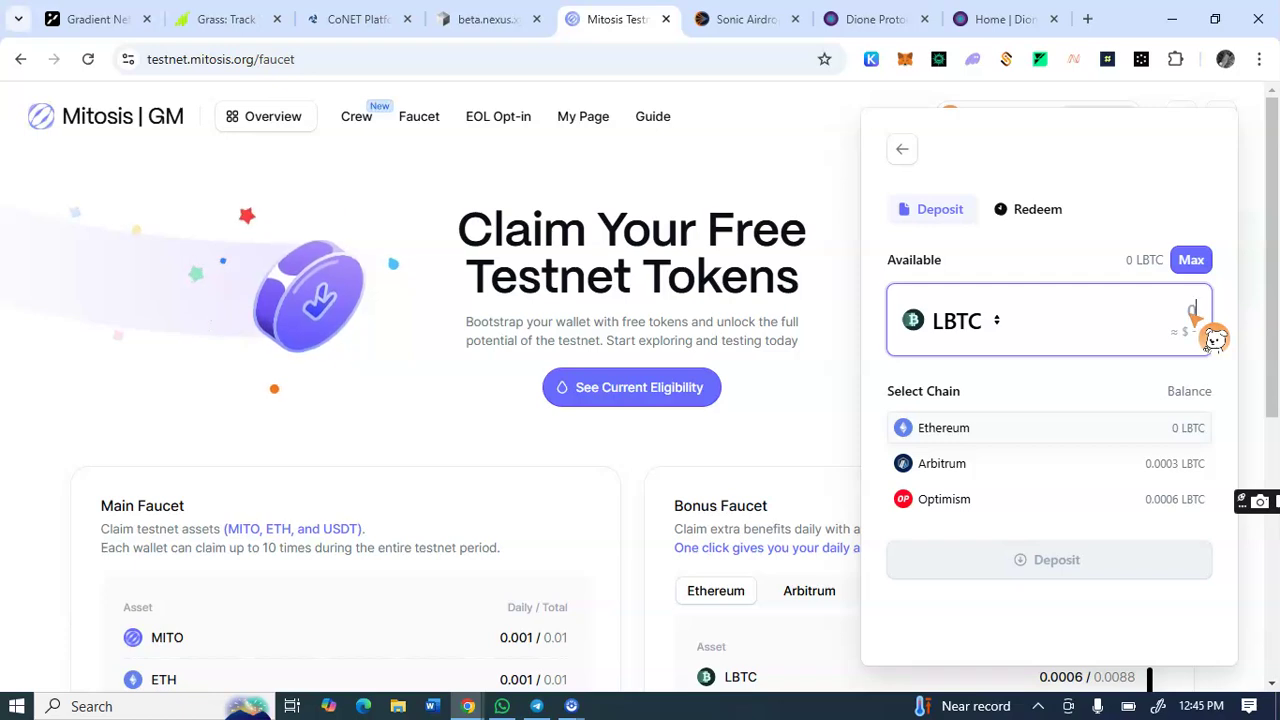
text(0.00000)
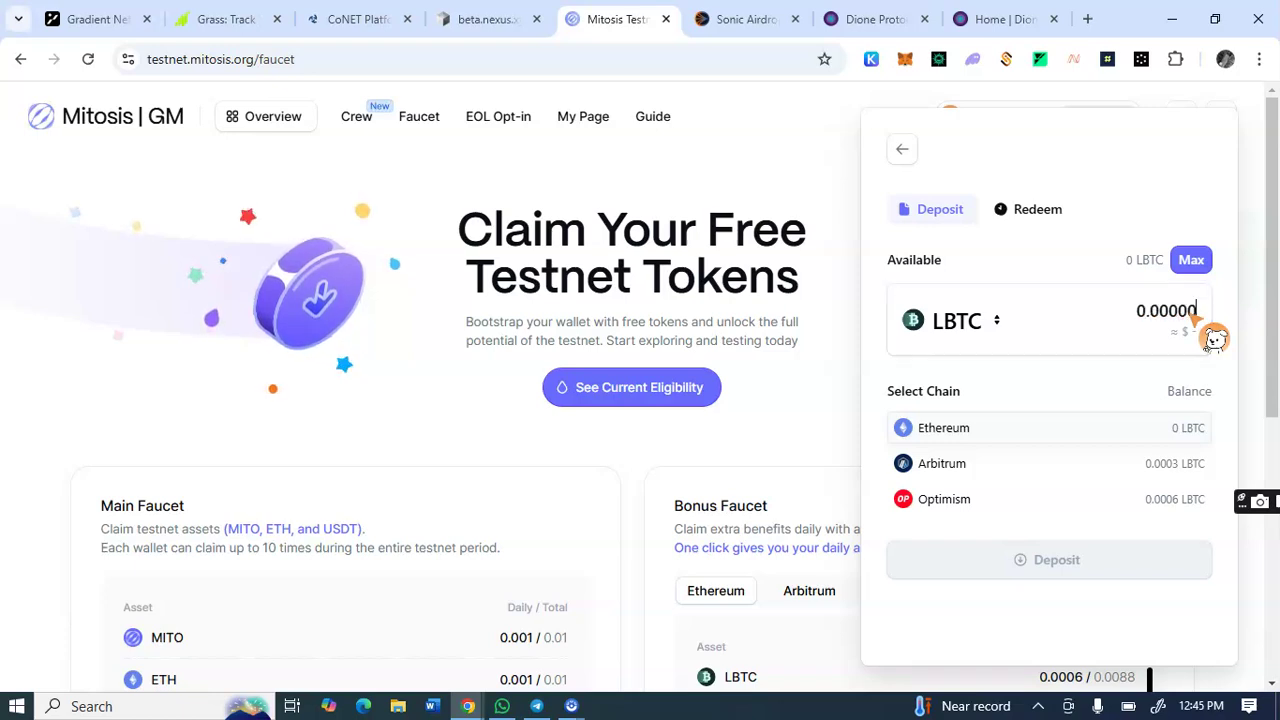
text(1)
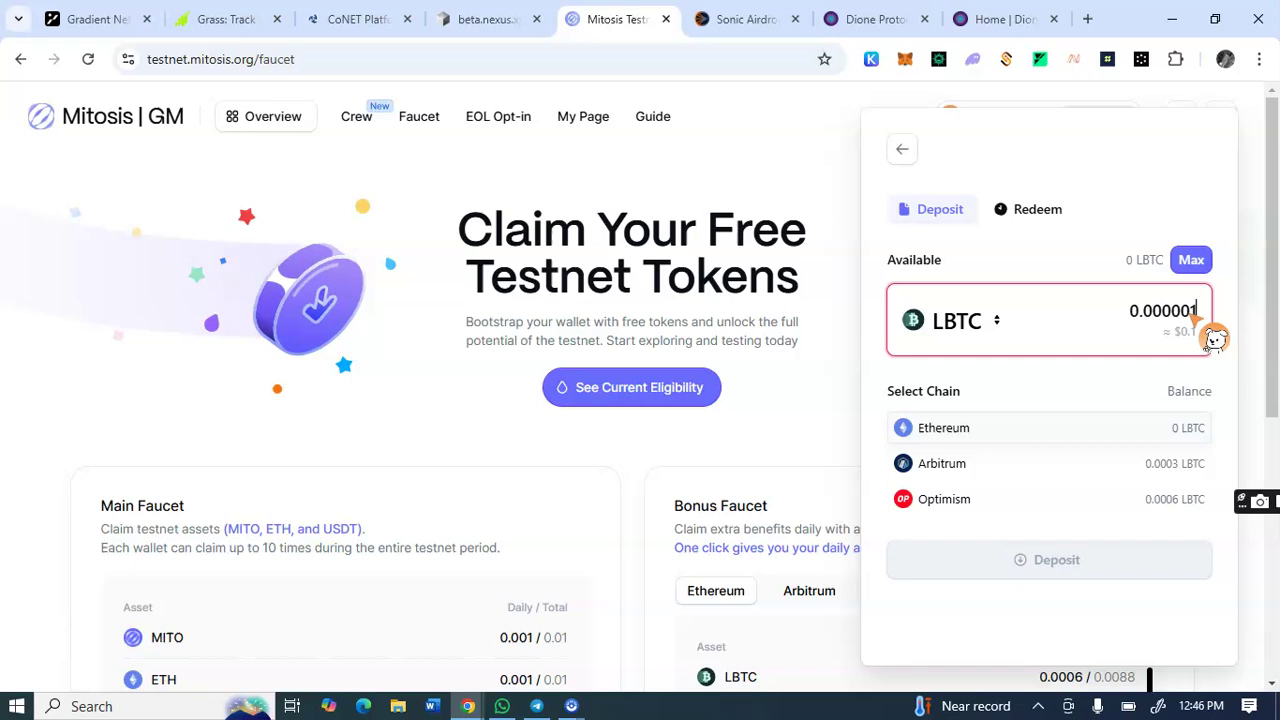
key(BackSpace)
key(BackSpace)
text(1)
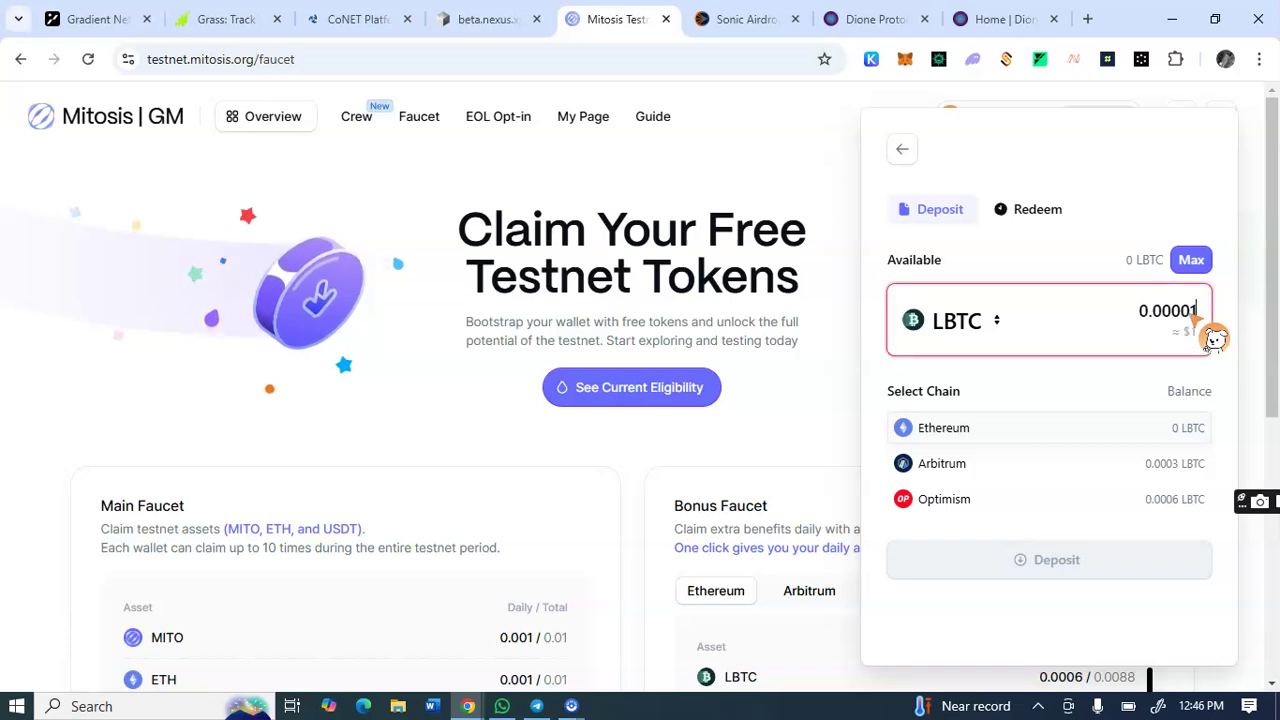
key(BackSpace)
key(BackSpace)
key(BackSpace)
key(BackSpace)
key(BackSpace)
key(BackSpace)
key(BackSpace)
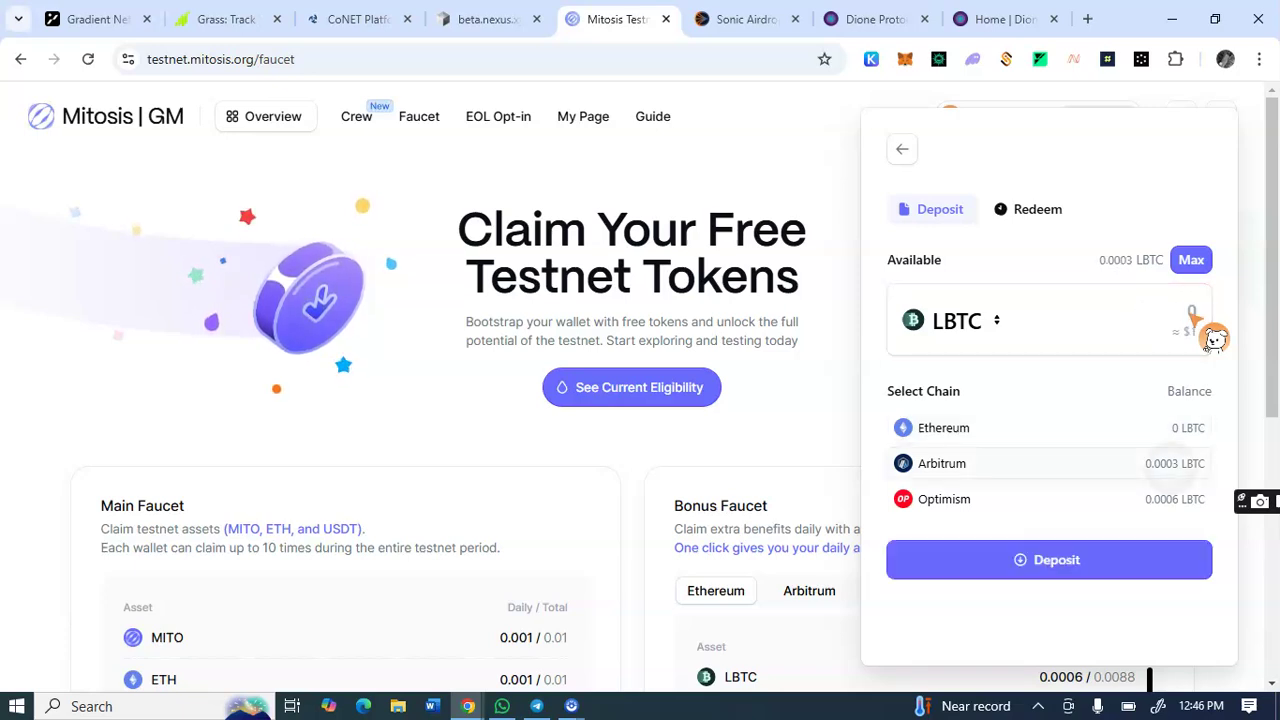
click(1193, 318)
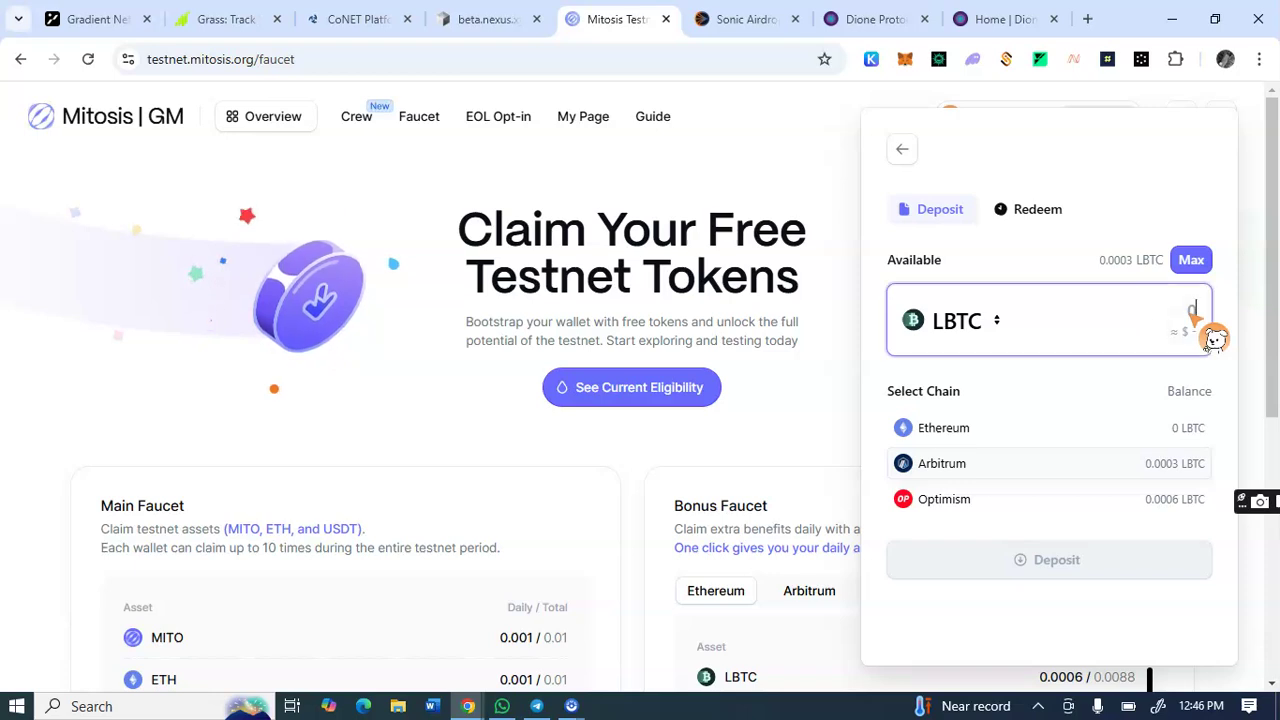
text(0.0000)
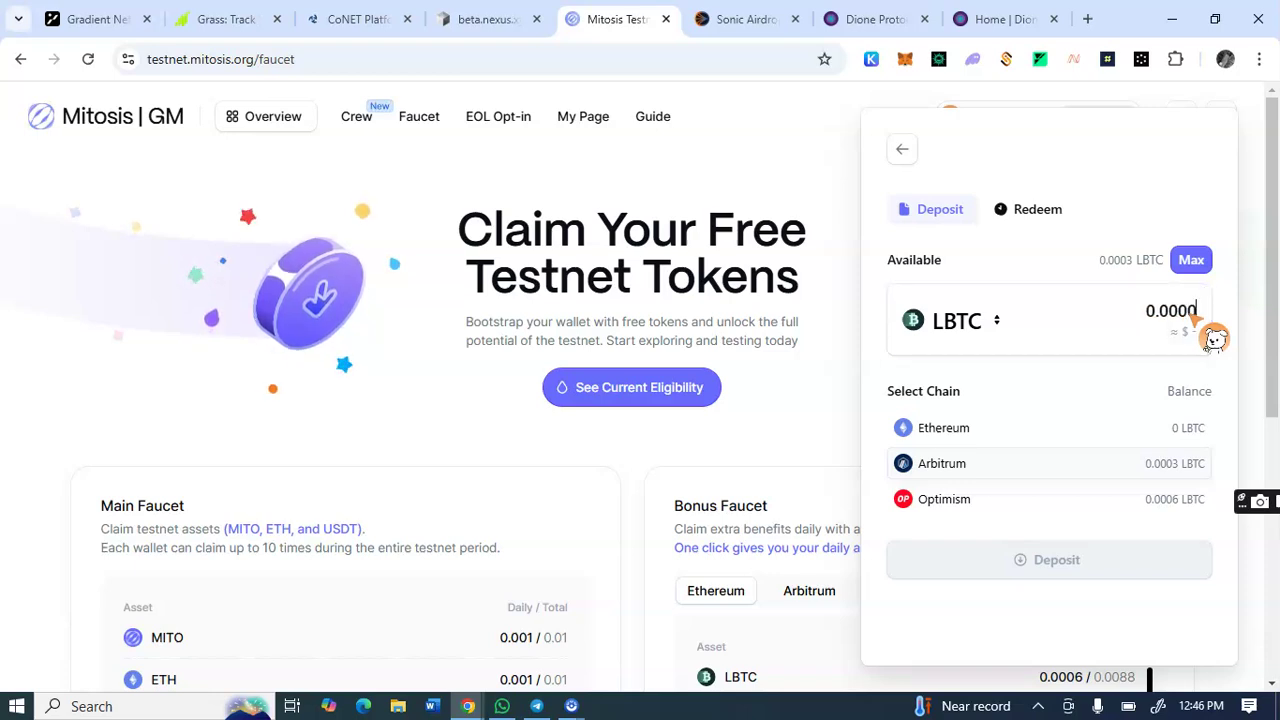
text(1)
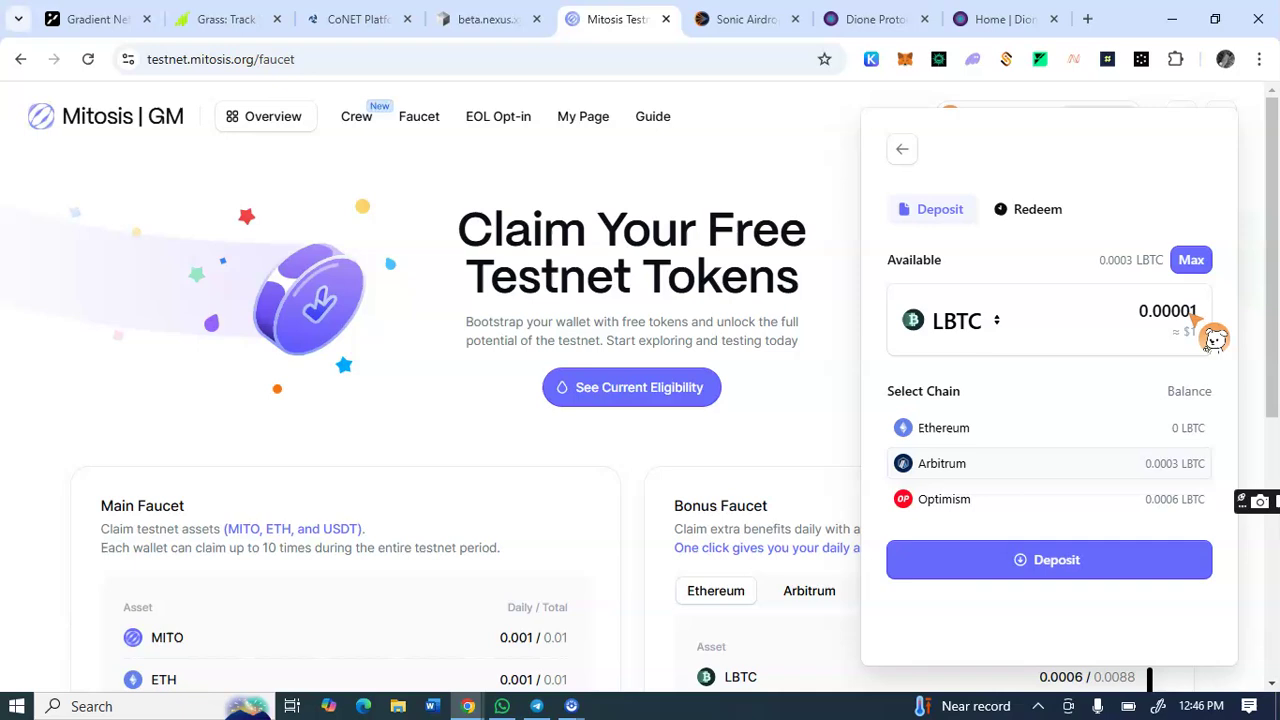
key(Return)
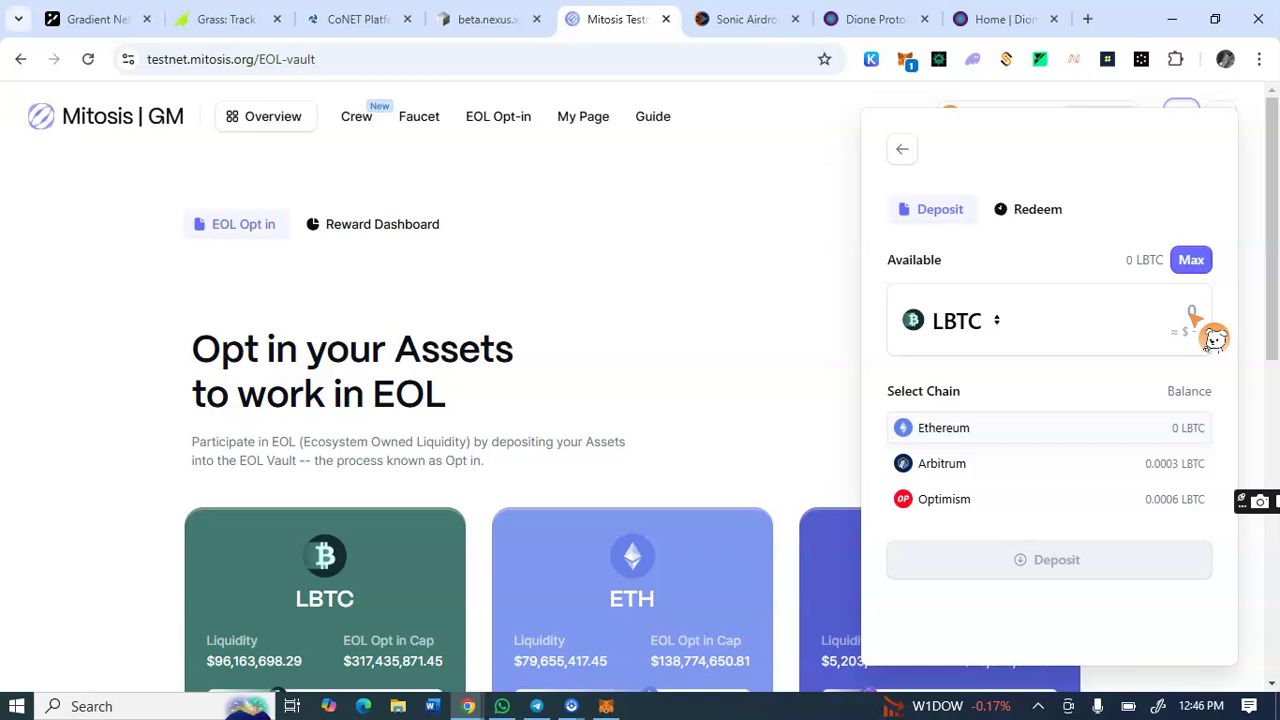
Step: Confirm the LBTC deposit in MetaMask, then close the wallet view and the LBTC panel
key(Right)
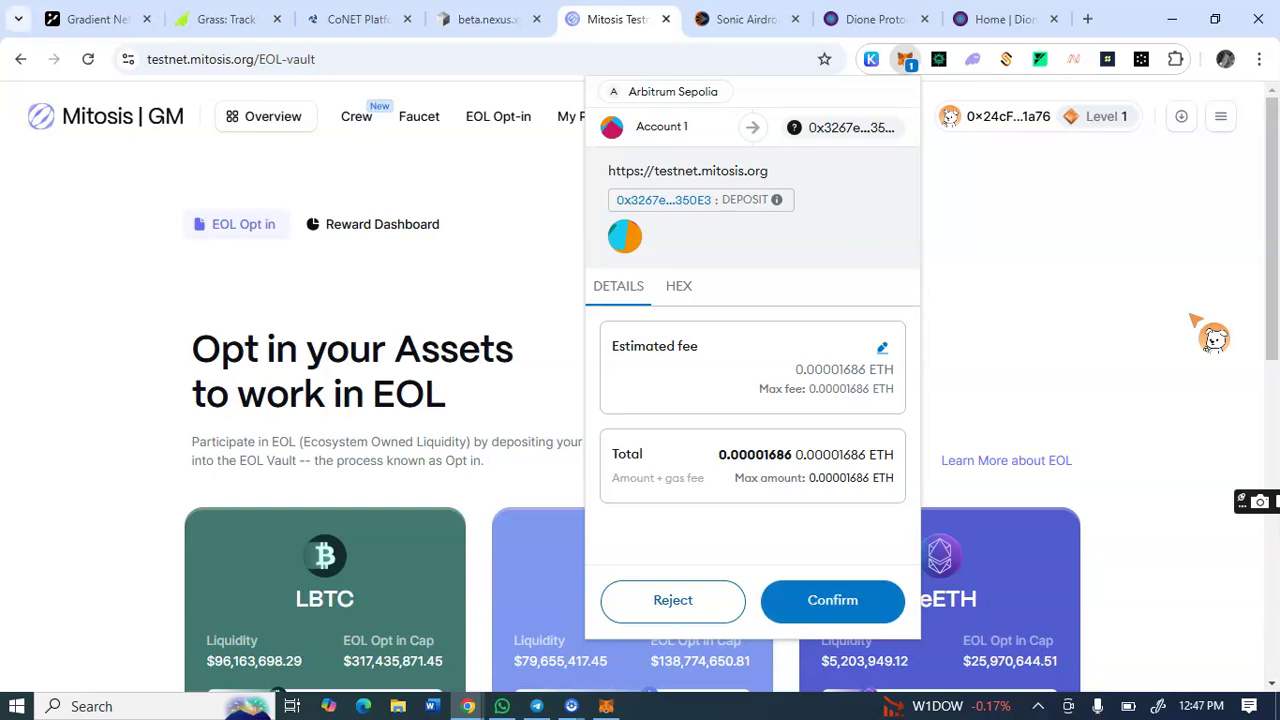
click(832, 600)
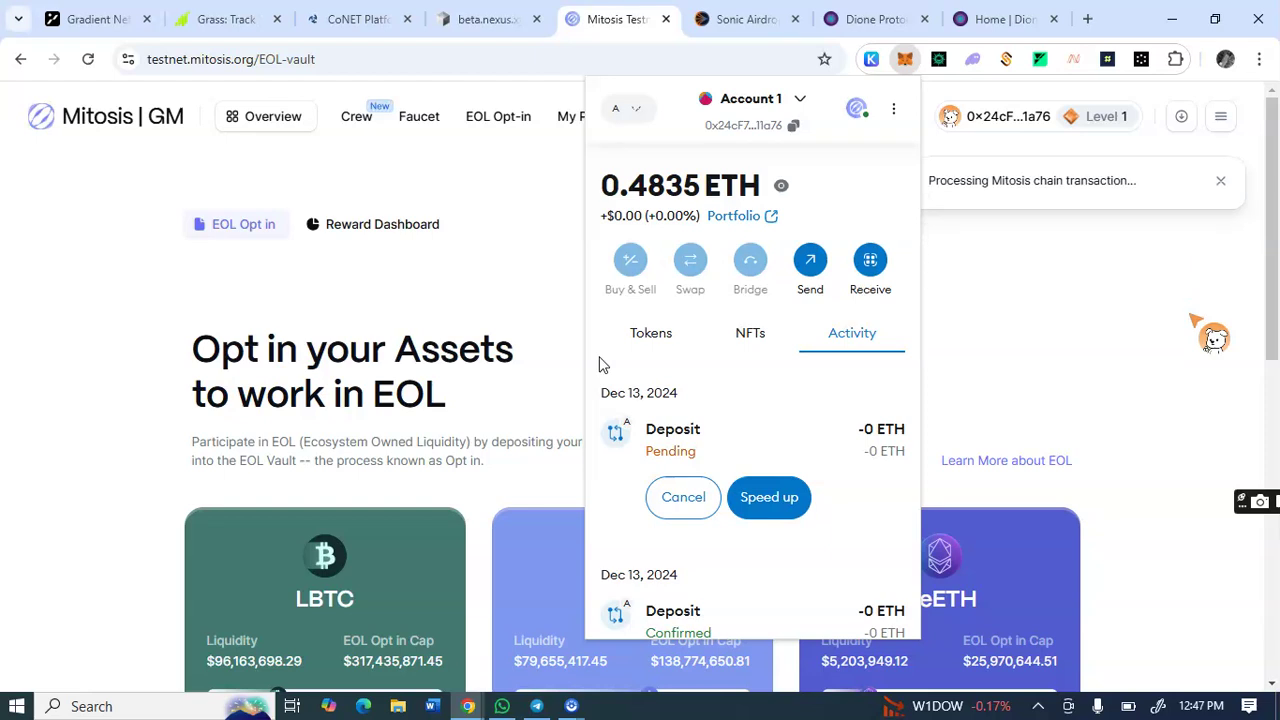
click(580, 365)
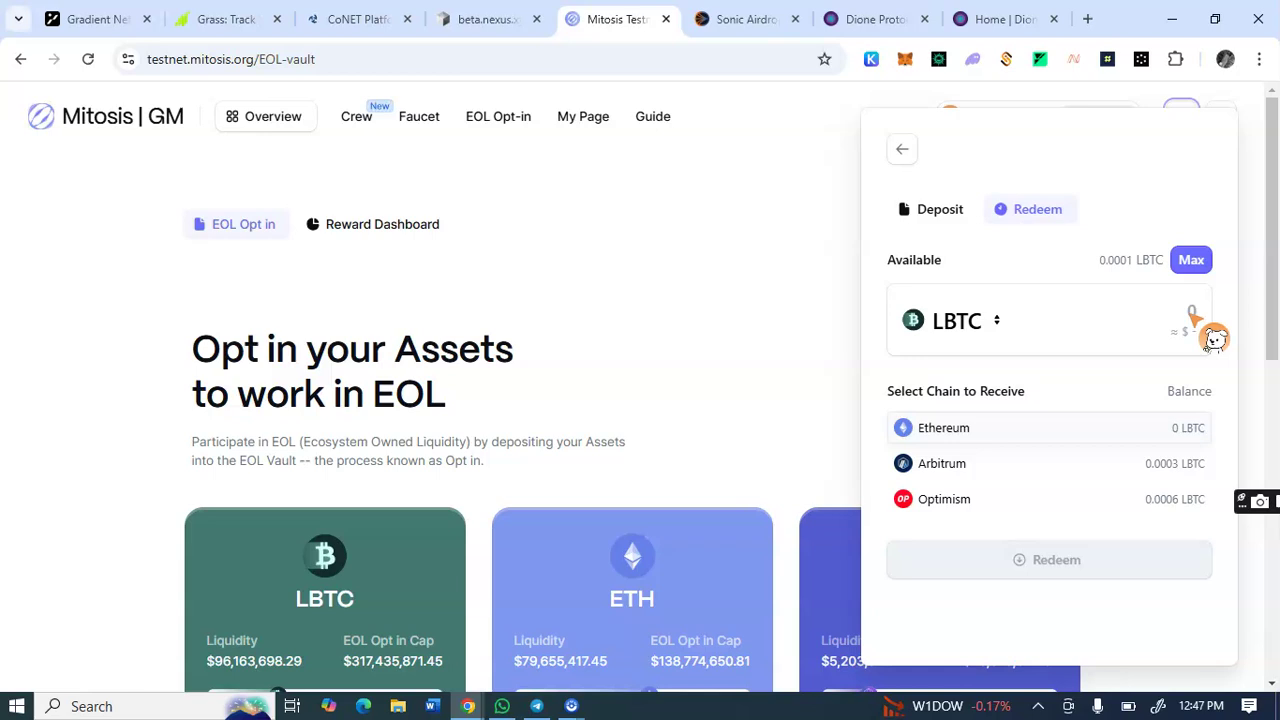
click(760, 336)
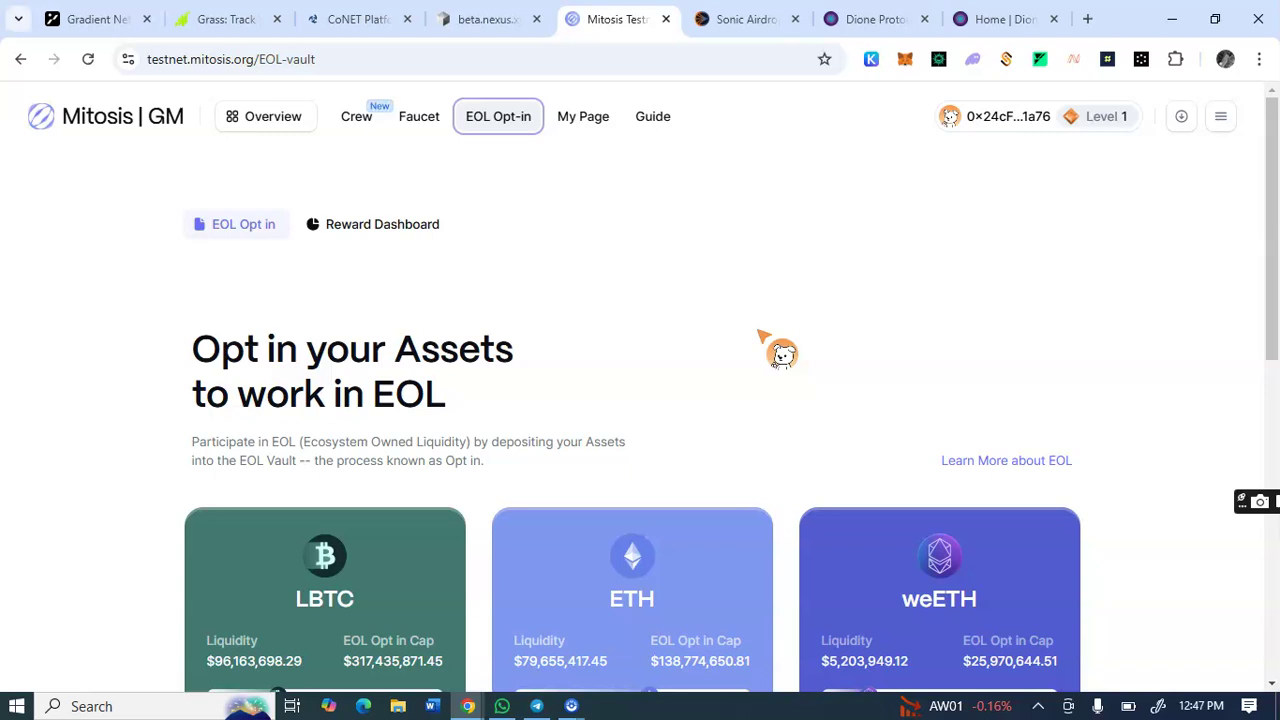
Step: Submit a 0.00001 LBTC opt-in from the LBTC vault card's EOL Opt-in panel
scroll(760, 336, down, 2)
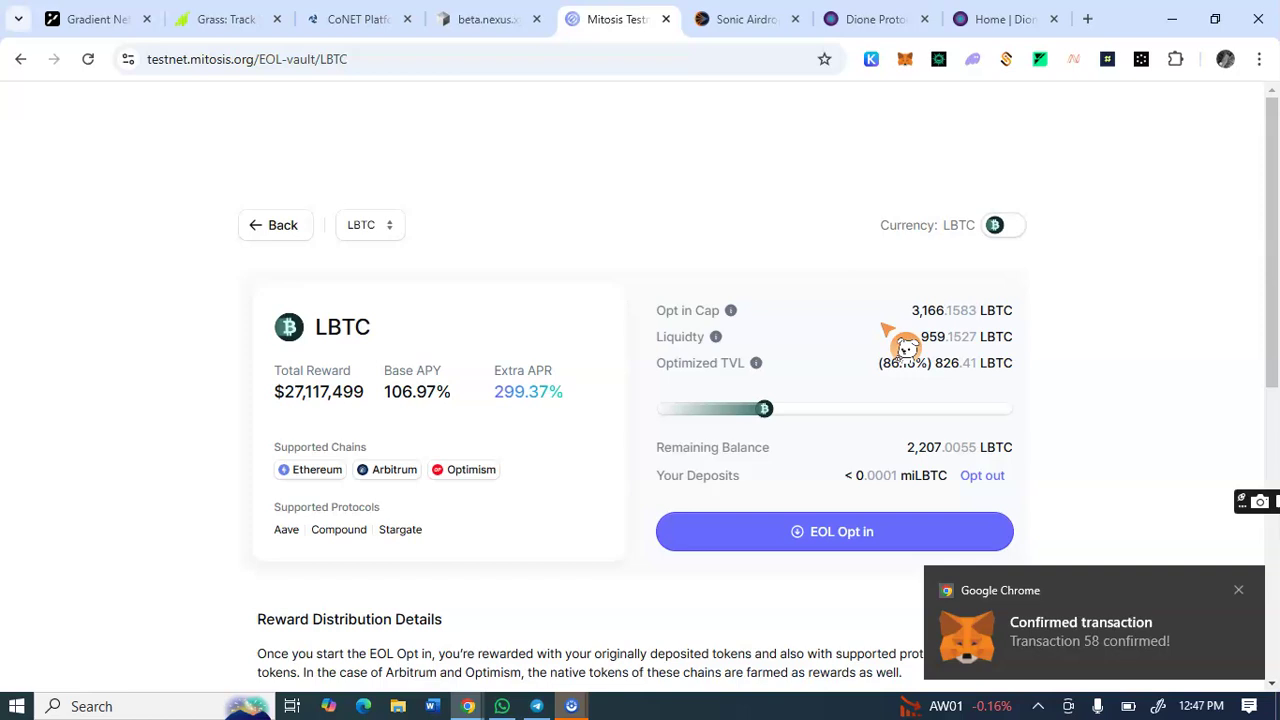
scroll(850, 380, down, 2)
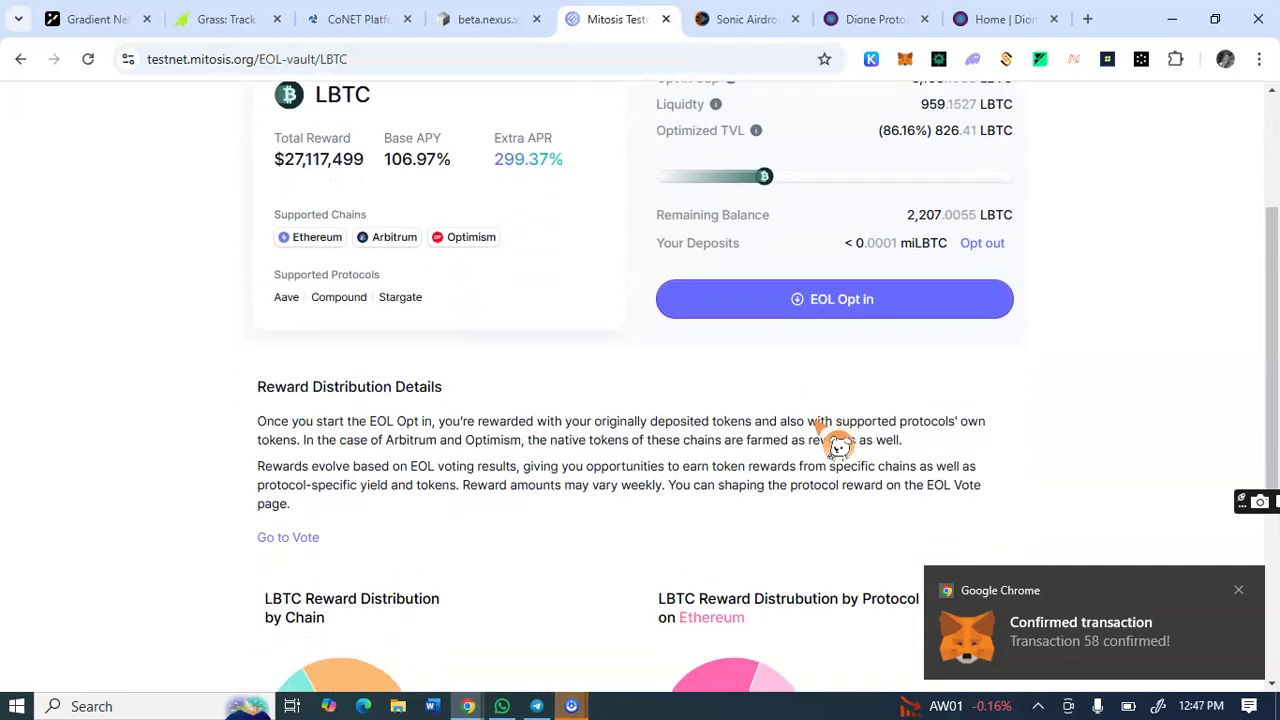
scroll(816, 410, up, 2)
click(775, 532)
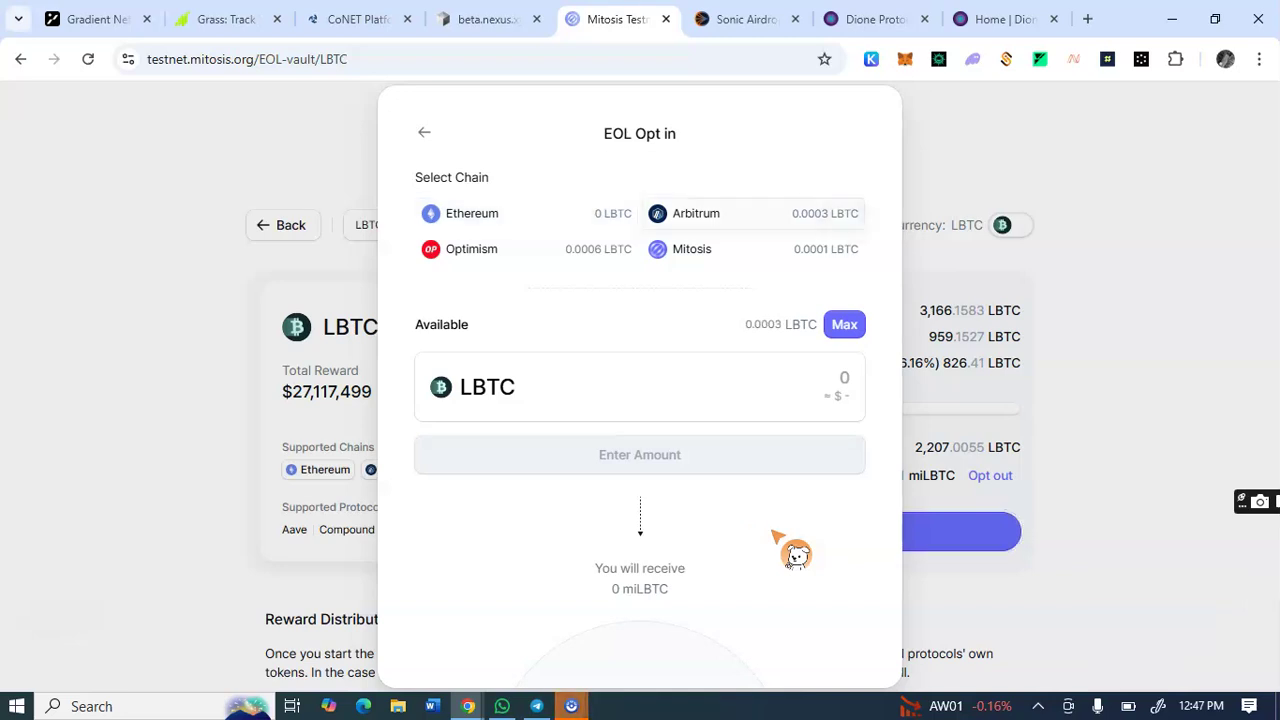
text(0)
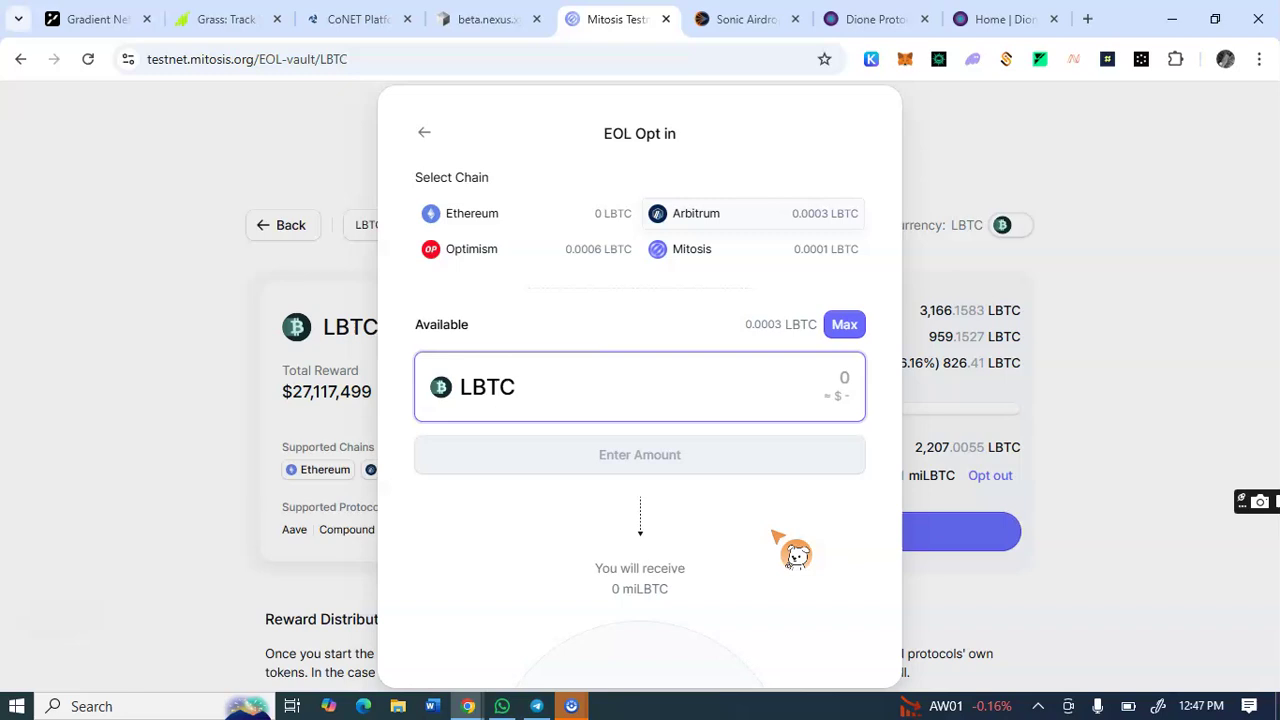
text(.000)
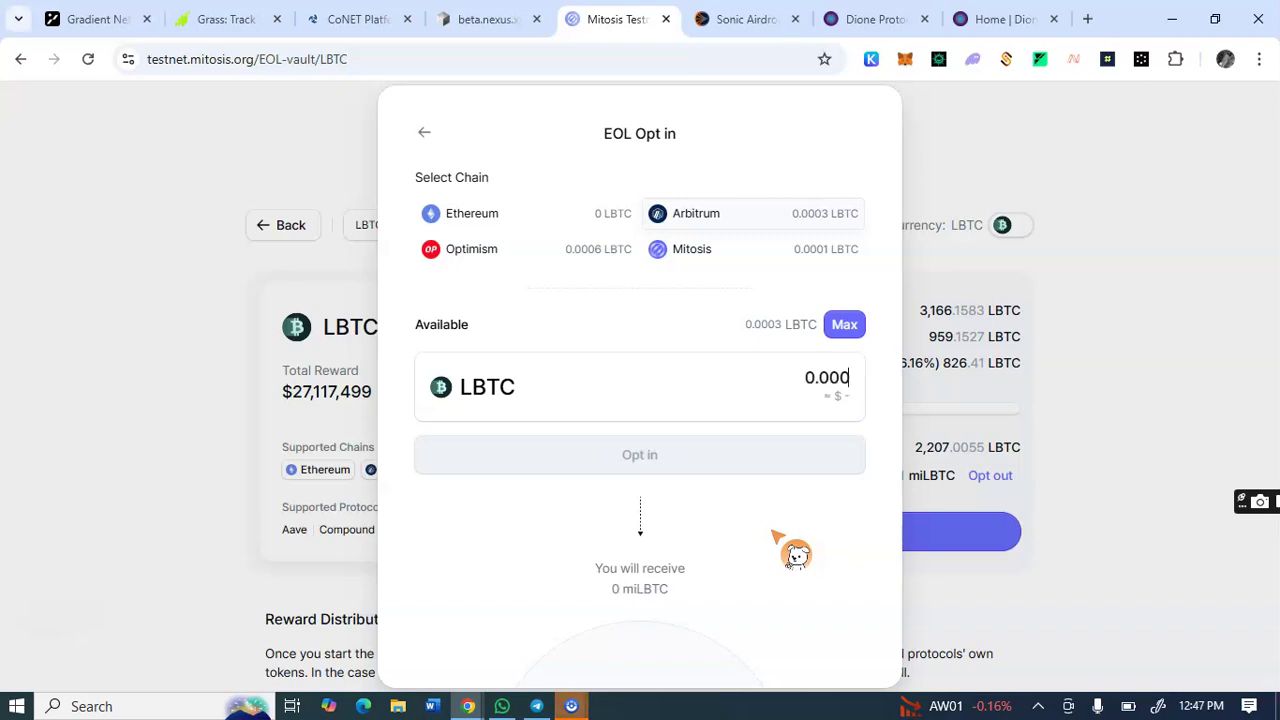
text(01)
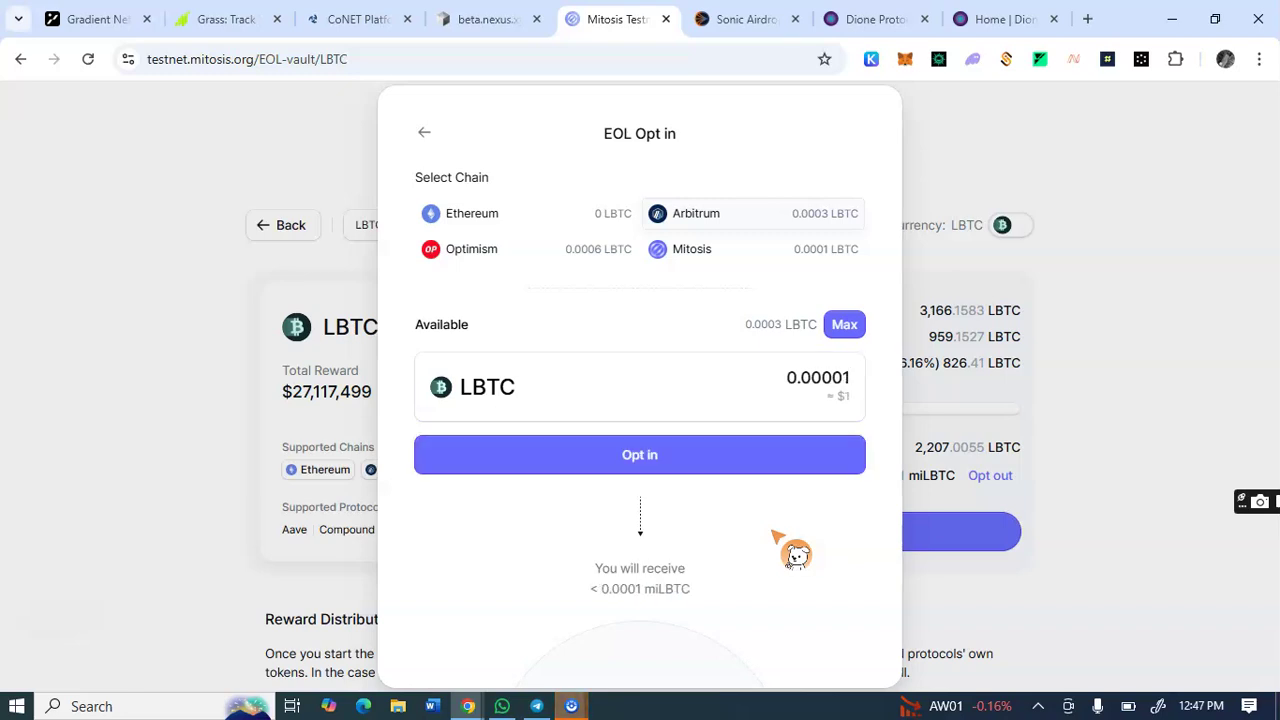
key(Return)
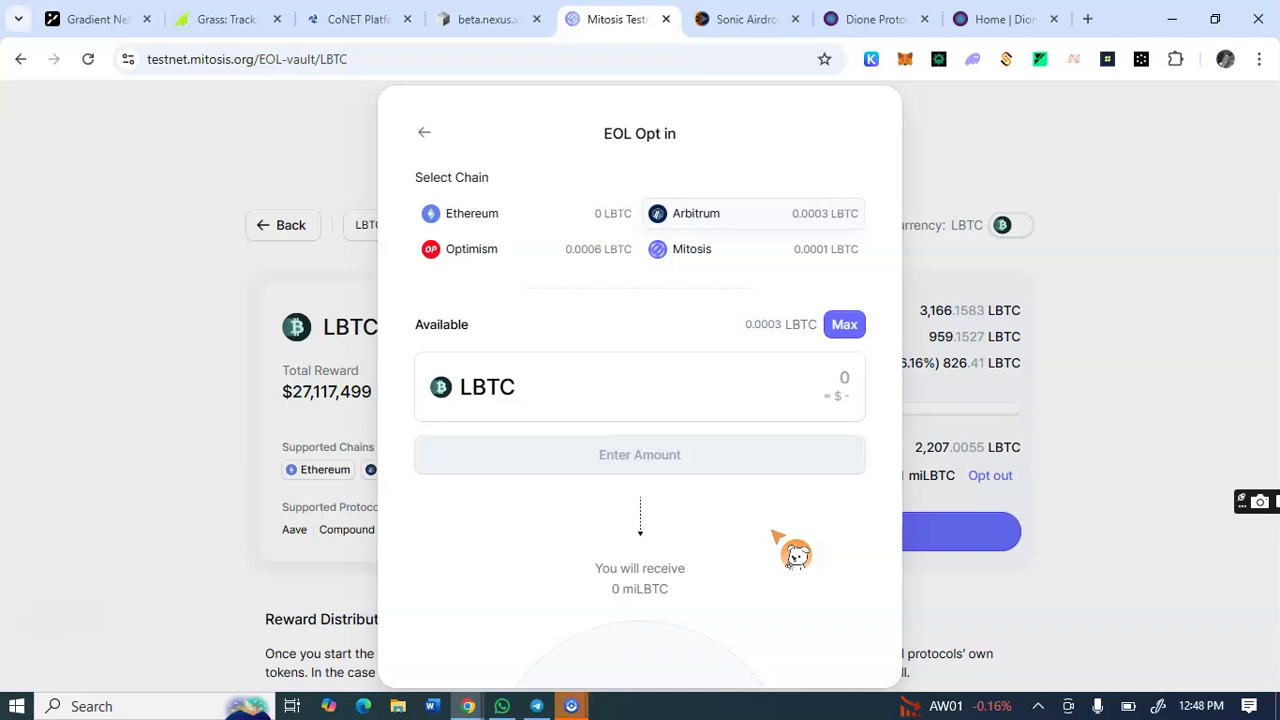
Step: Close the opt-in dialog, return to the EOL vault list, and load the EOL voting Gauge page
key(Escape)
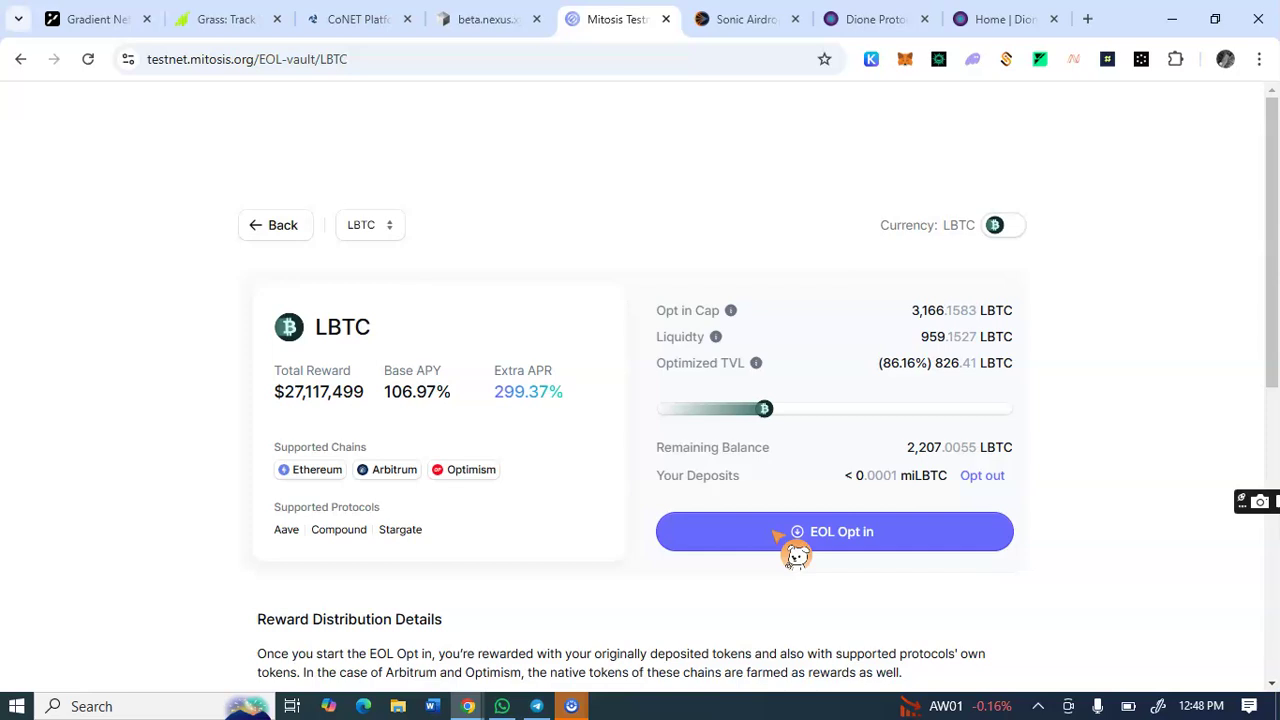
key(alt+Left)
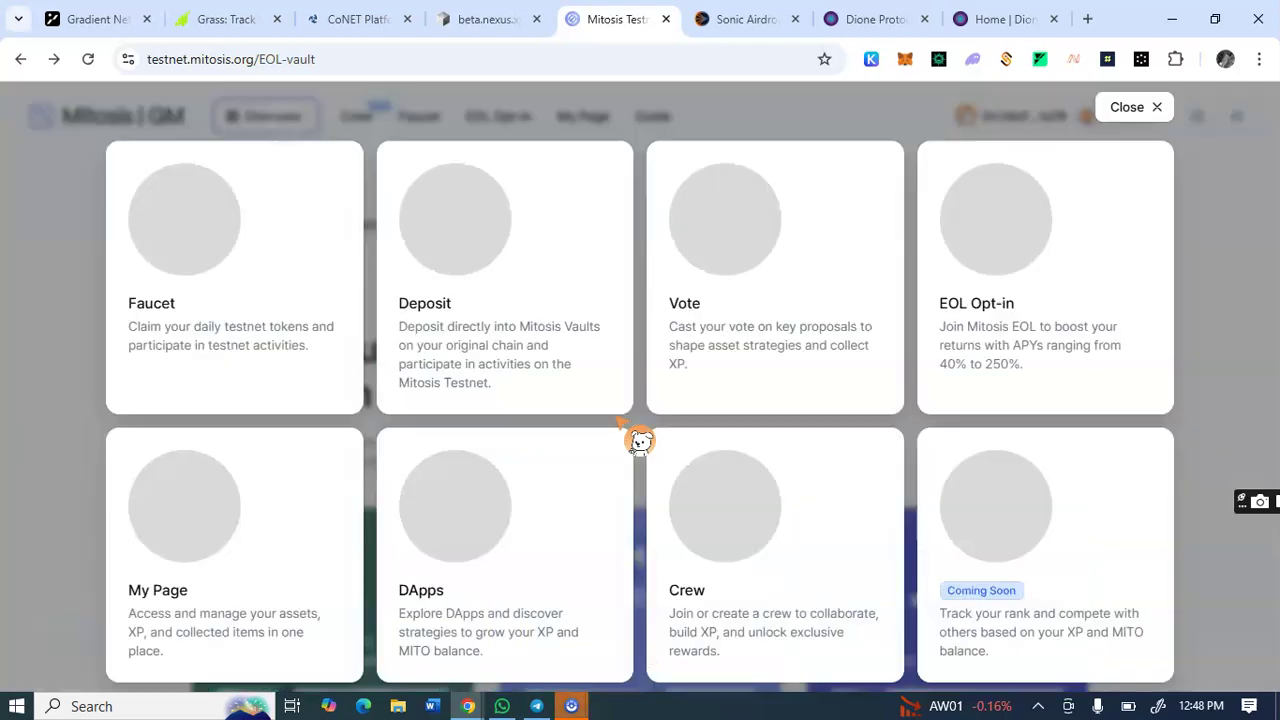
click(619, 421)
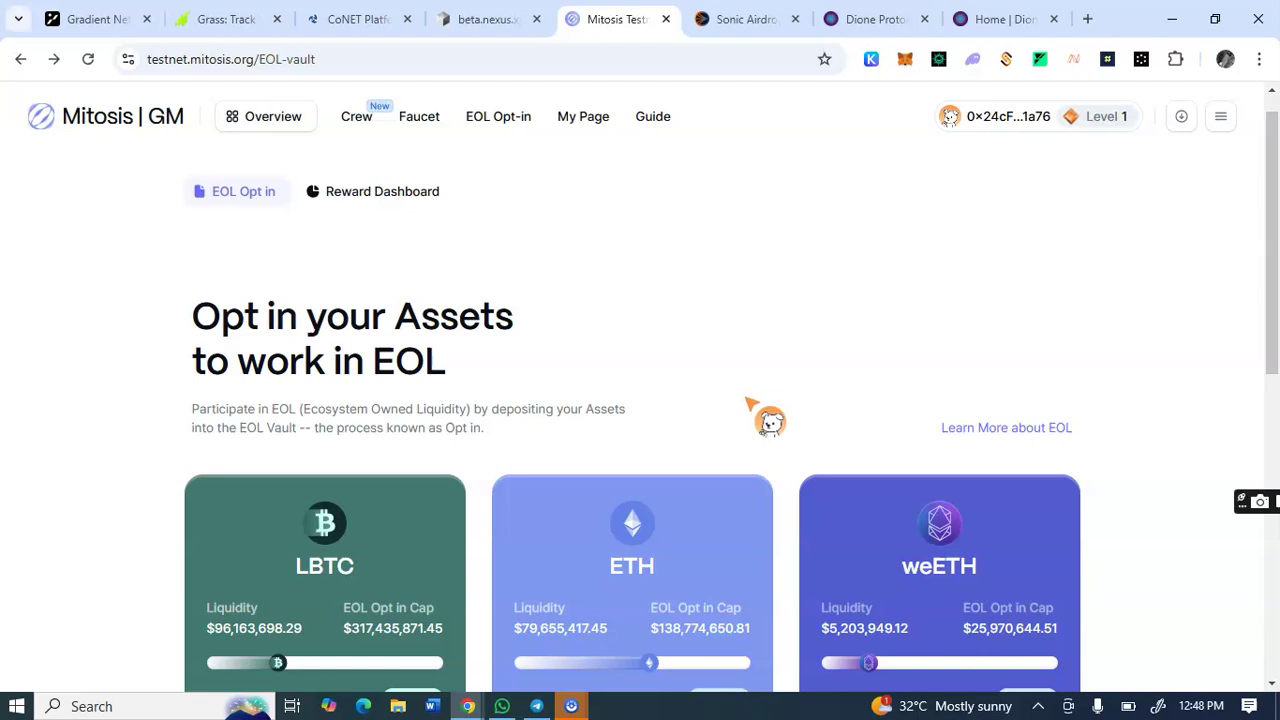
scroll(770, 420, down, 3)
scroll(795, 430, up, 3)
key(F5)
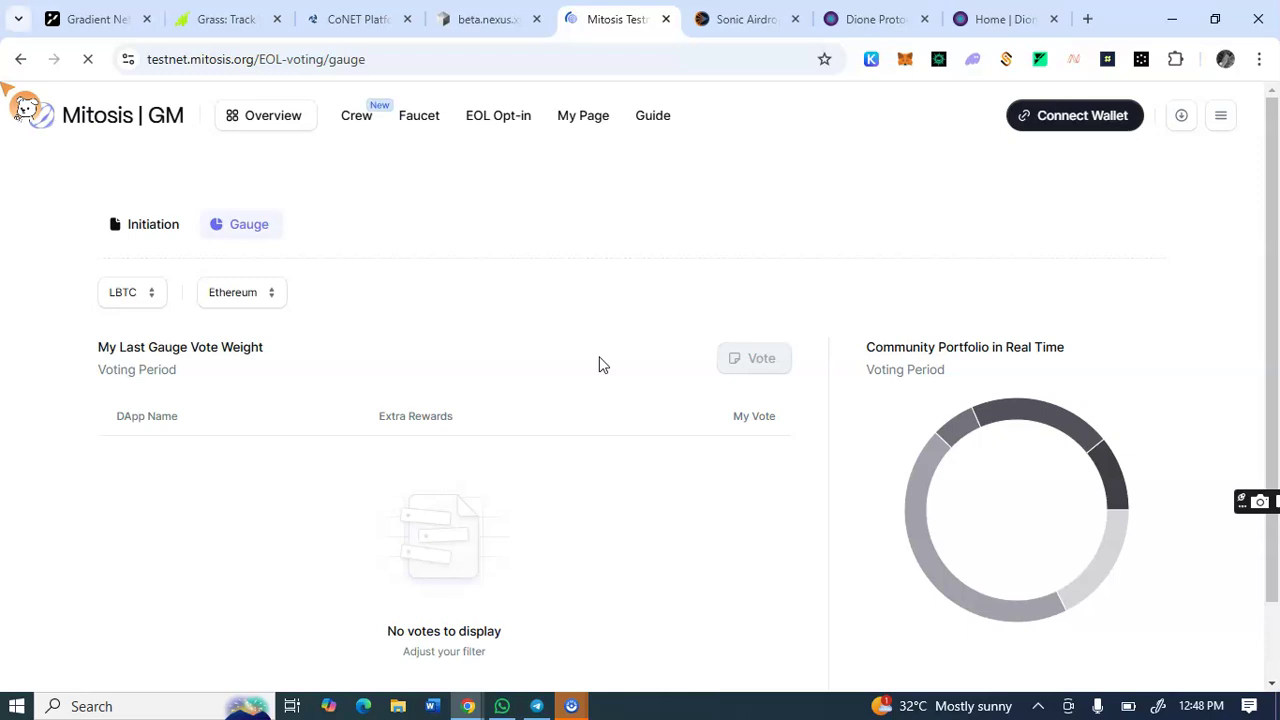
Step: Enter My Vote values in the LBTC Gauge table: Aave 20%, Compound 5%, Stargate 20%
scroll(748, 543, down, 1)
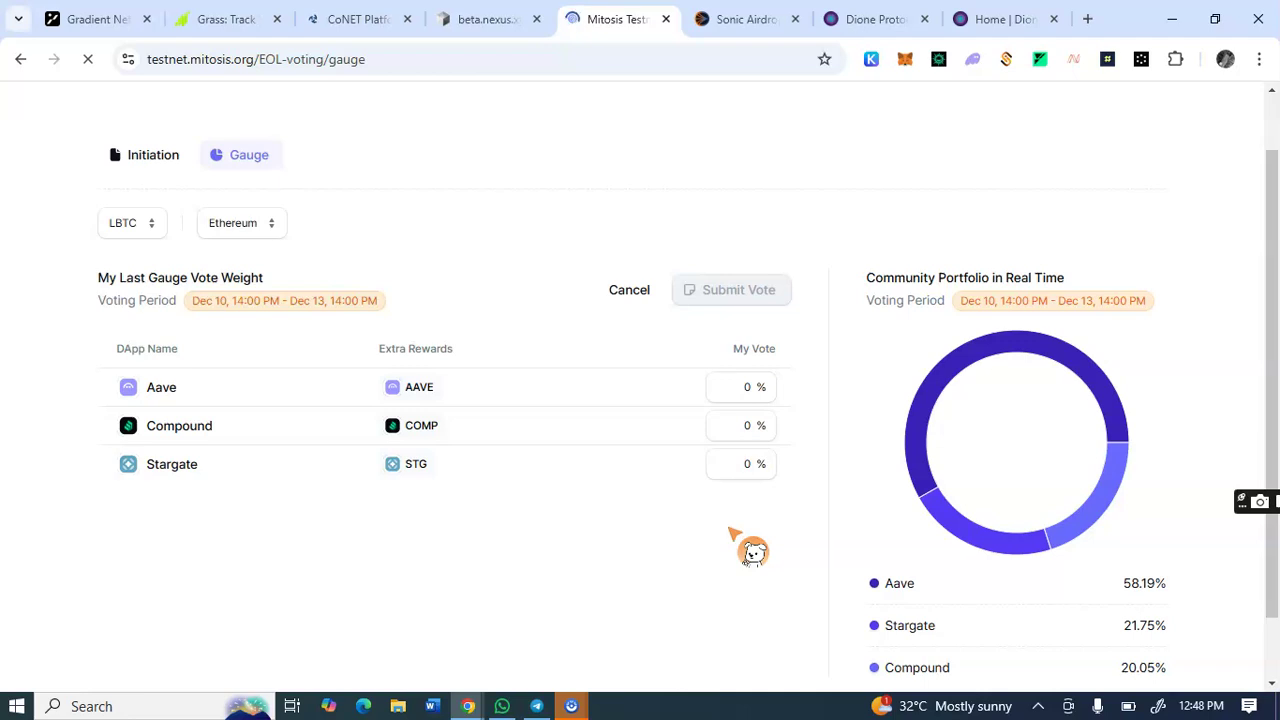
scroll(731, 533, down, 1)
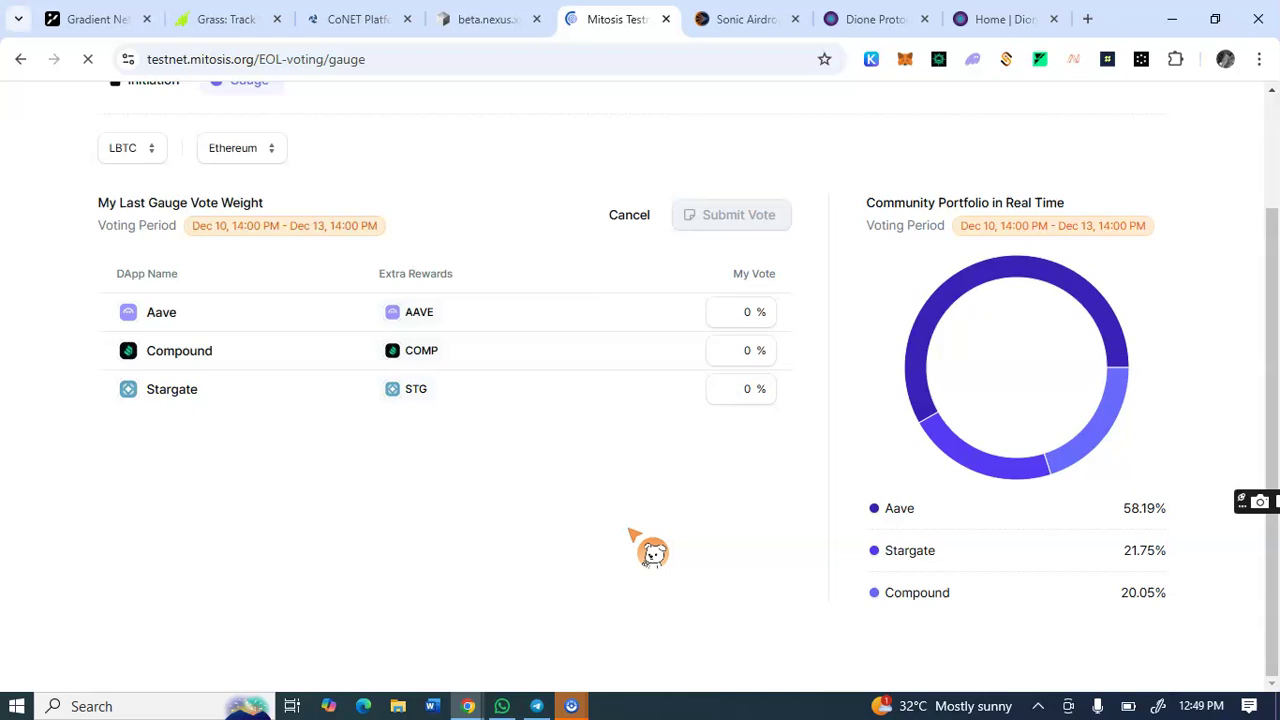
click(745, 312)
click(565, 312)
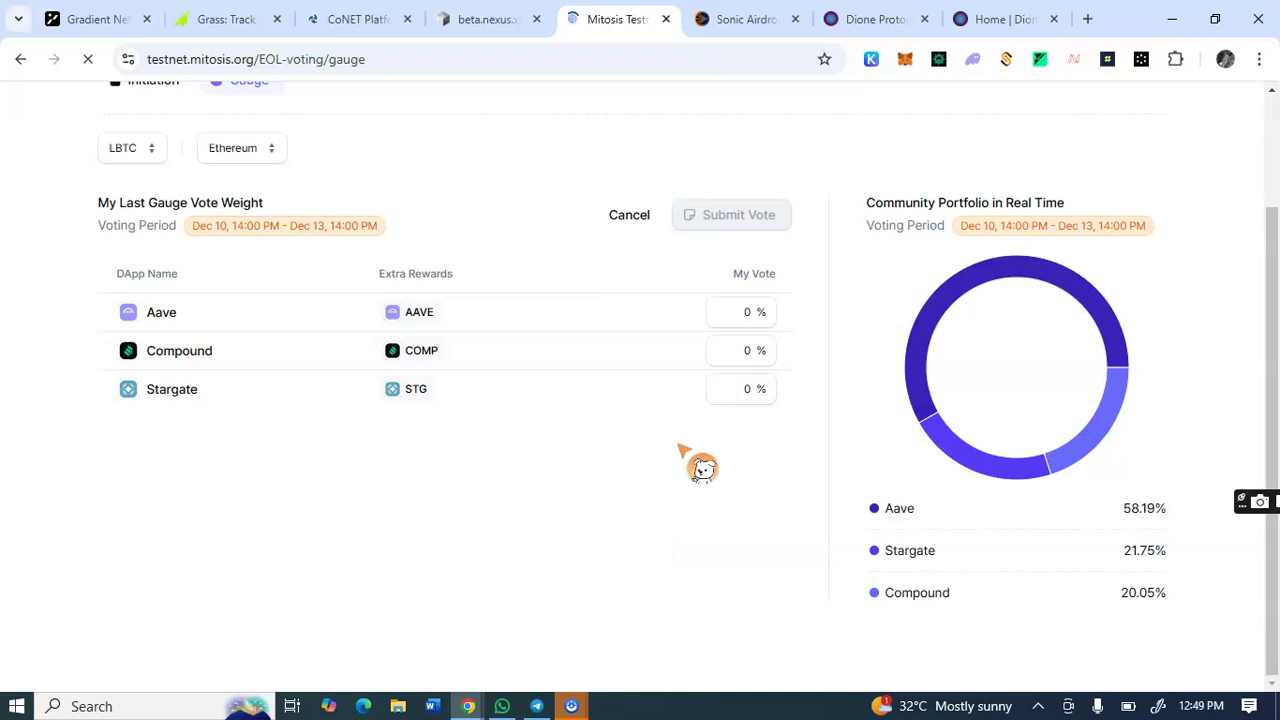
click(745, 312)
text(2)
click(745, 350)
text(5)
click(745, 389)
text(2)
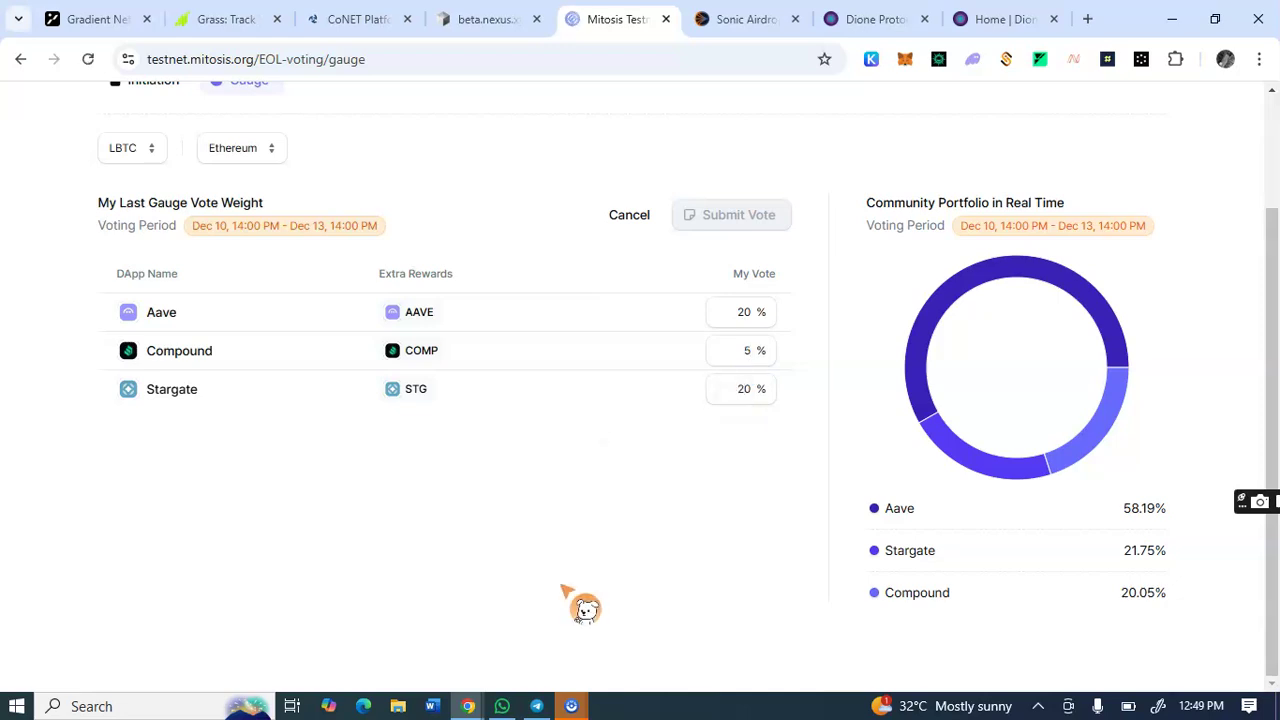
scroll(677, 449, up, 3)
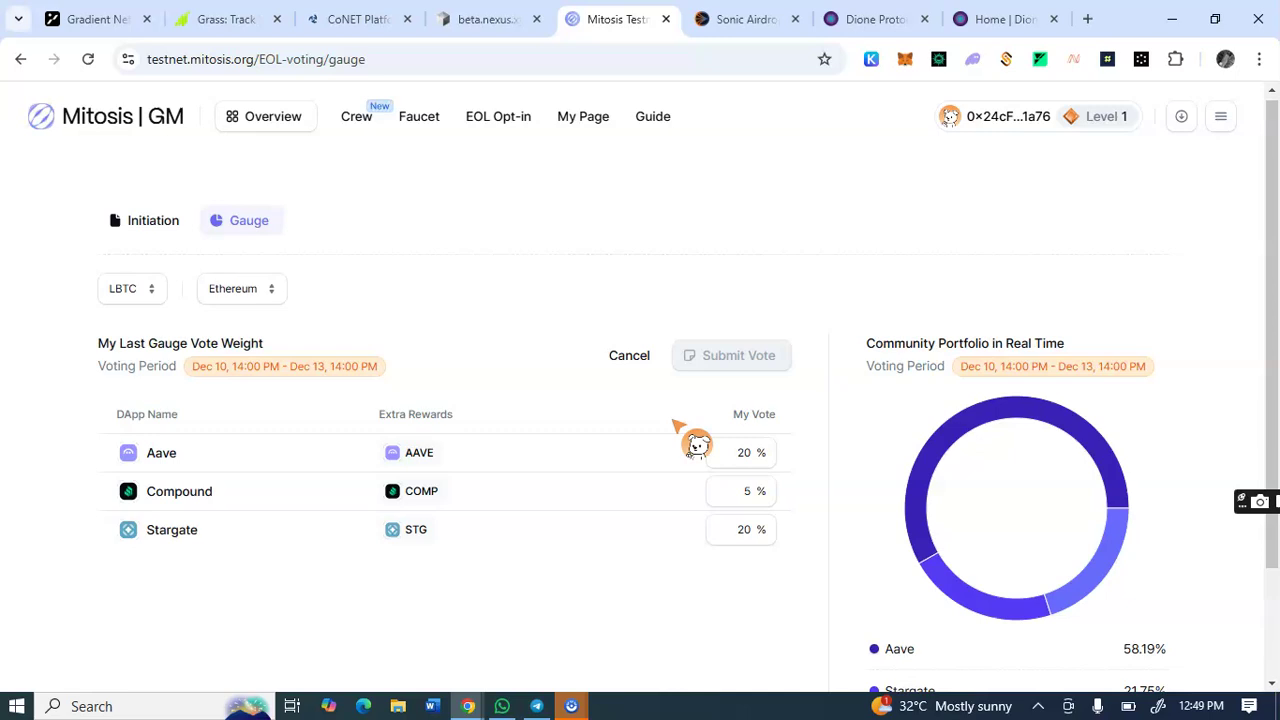
Step: Check the votable asset list, keep LBTC, then switch to the Dione Protocol quest tab
click(132, 288)
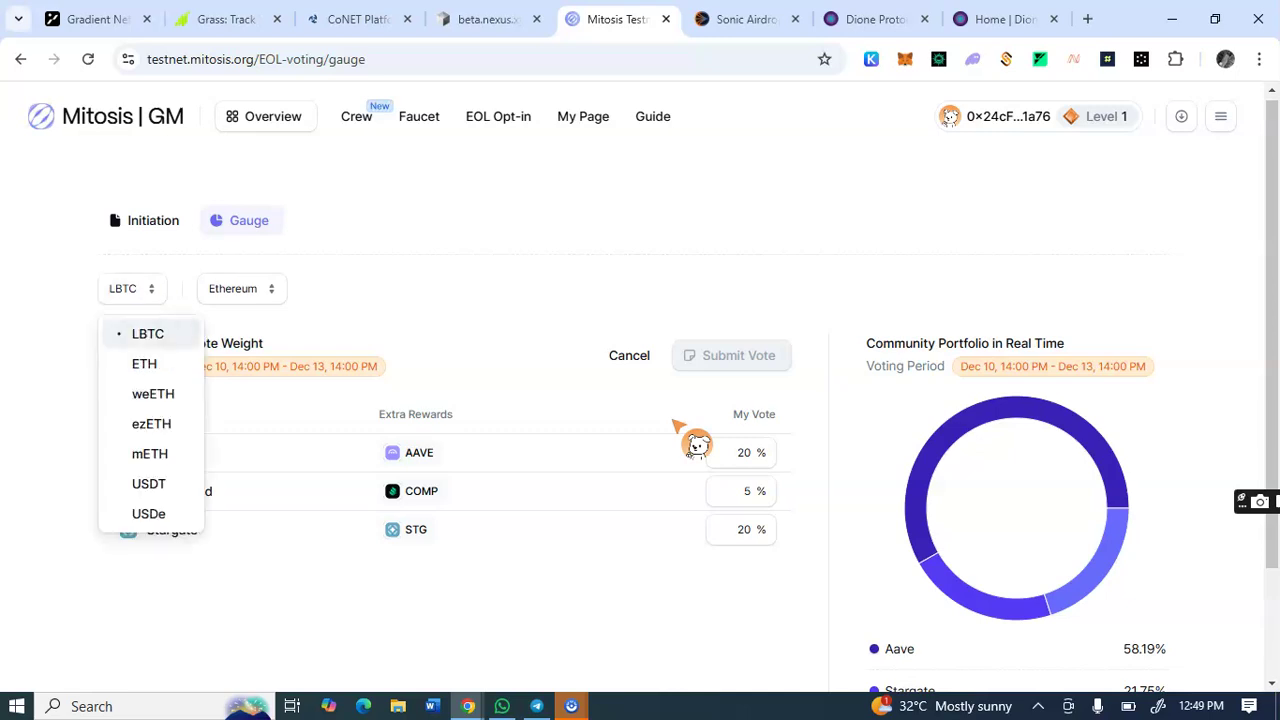
key(Escape)
scroll(608, 614, down, 2)
scroll(620, 520, up, 2)
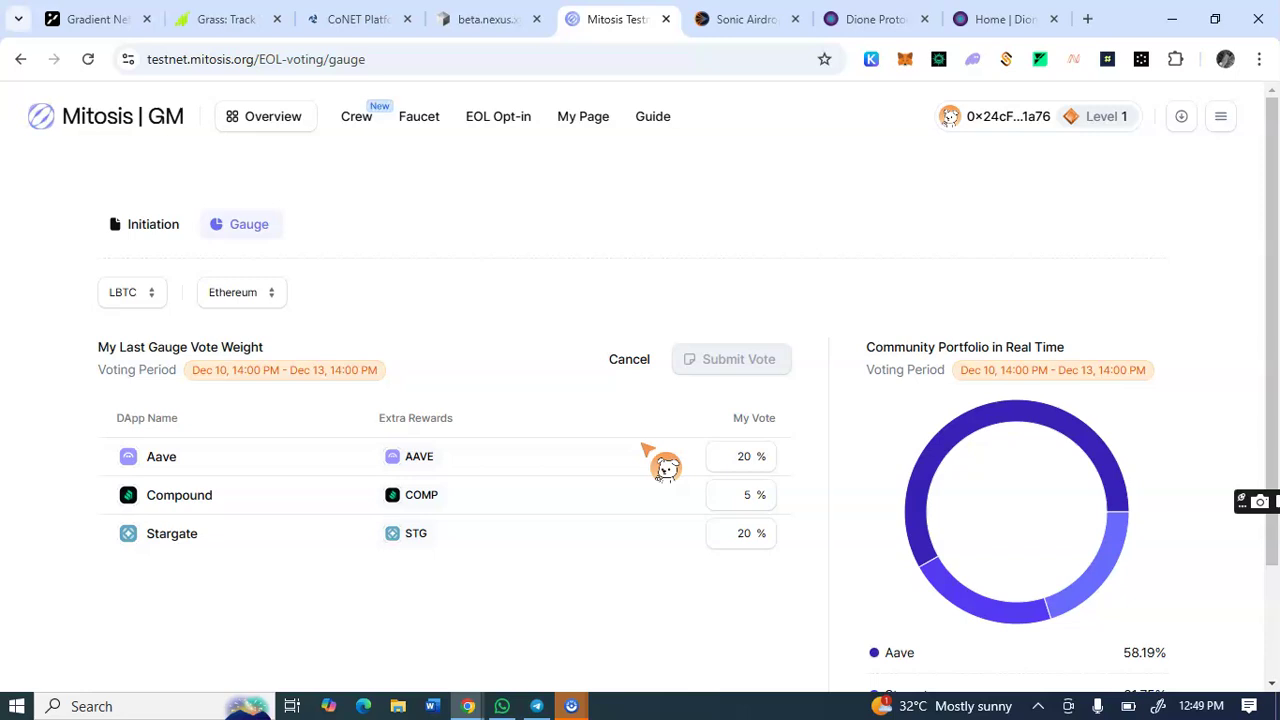
scroll(548, 434, down, 2)
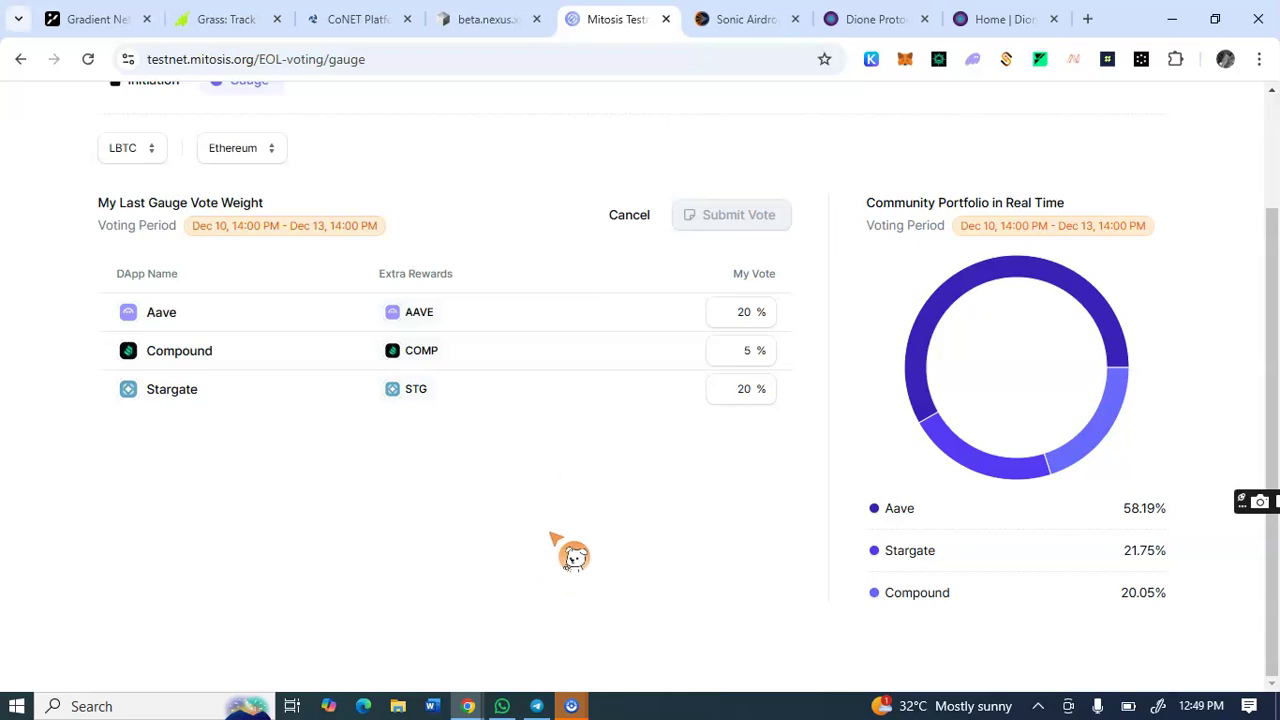
scroll(555, 540, up, 2)
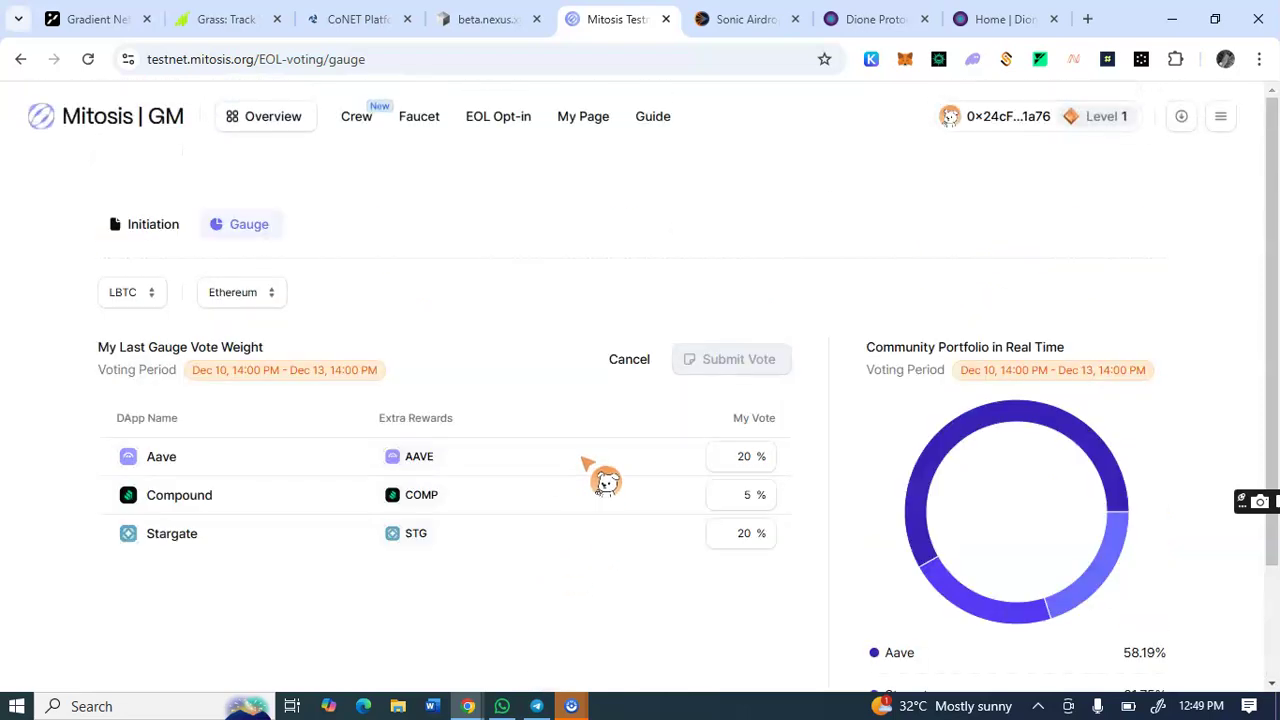
key(ctrl+7)
scroll(730, 430, up, 15)
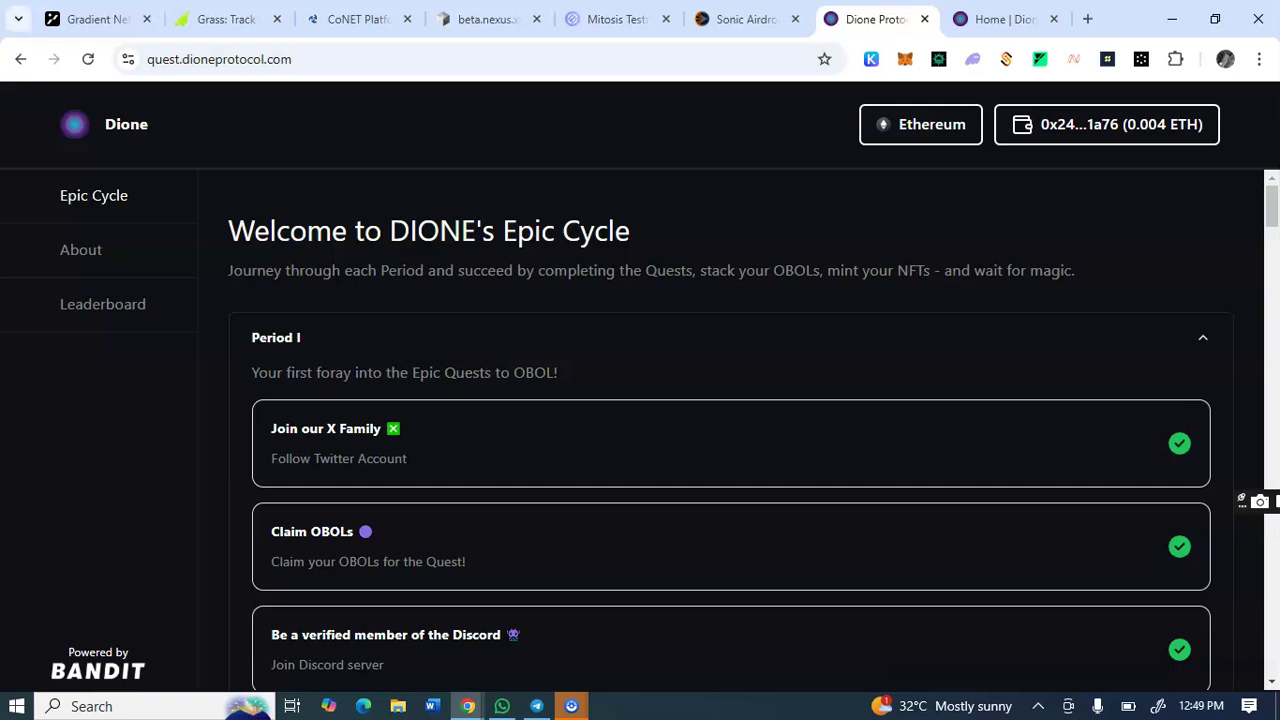
Step: Scroll through the Epic Cycle quest list to review the completed Period I quests
scroll(730, 430, down, 2)
scroll(730, 430, up, 2)
scroll(599, 363, down, 1)
scroll(599, 363, up, 1)
scroll(599, 365, down, 1)
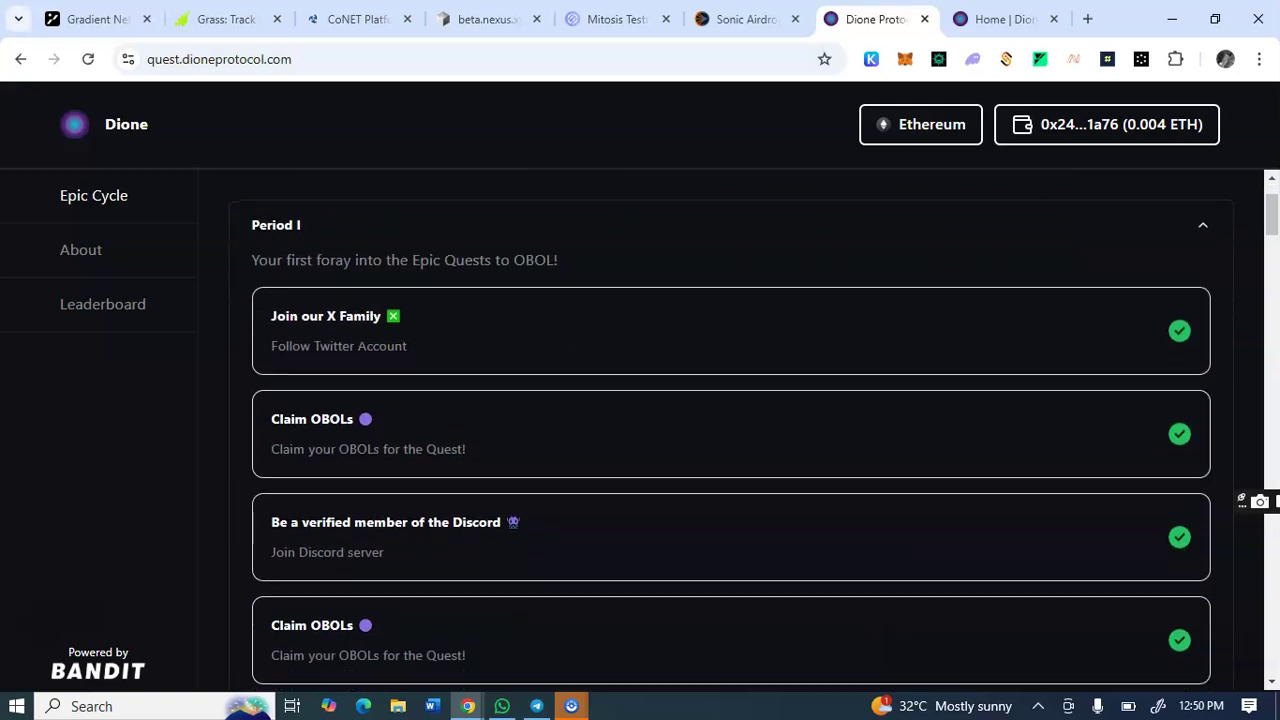
scroll(600, 363, down, 1)
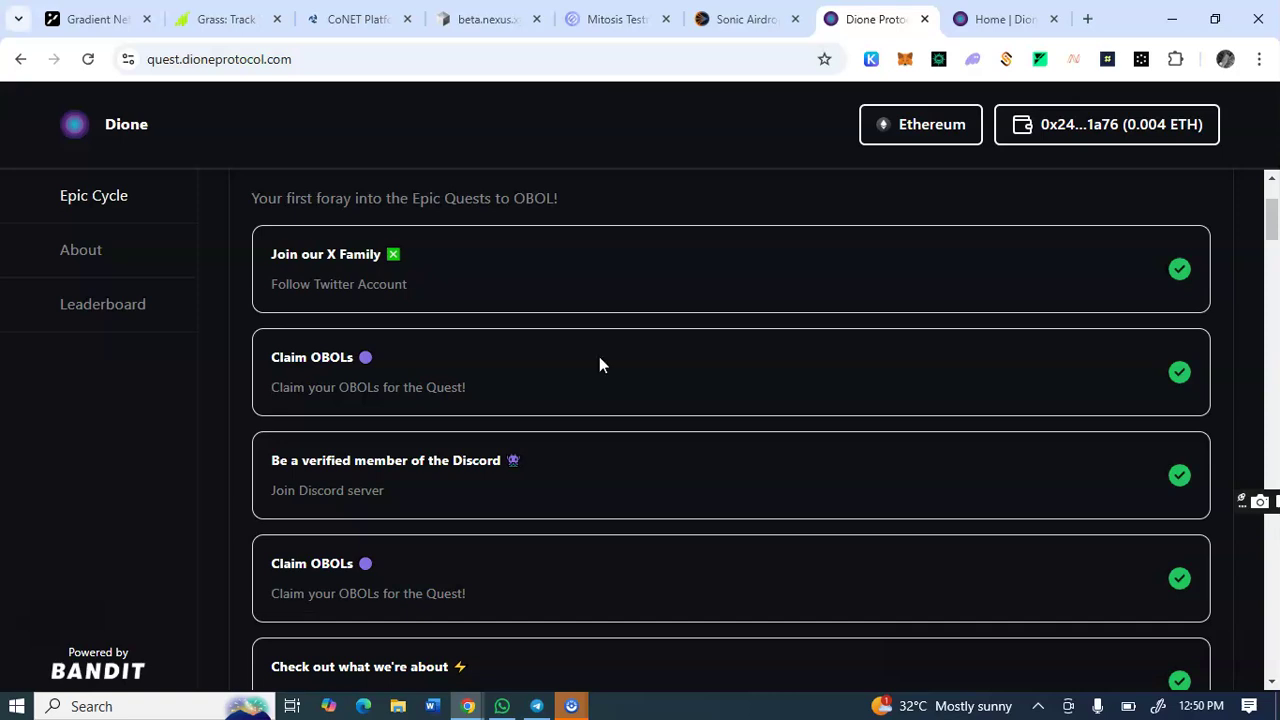
scroll(599, 365, down, 2)
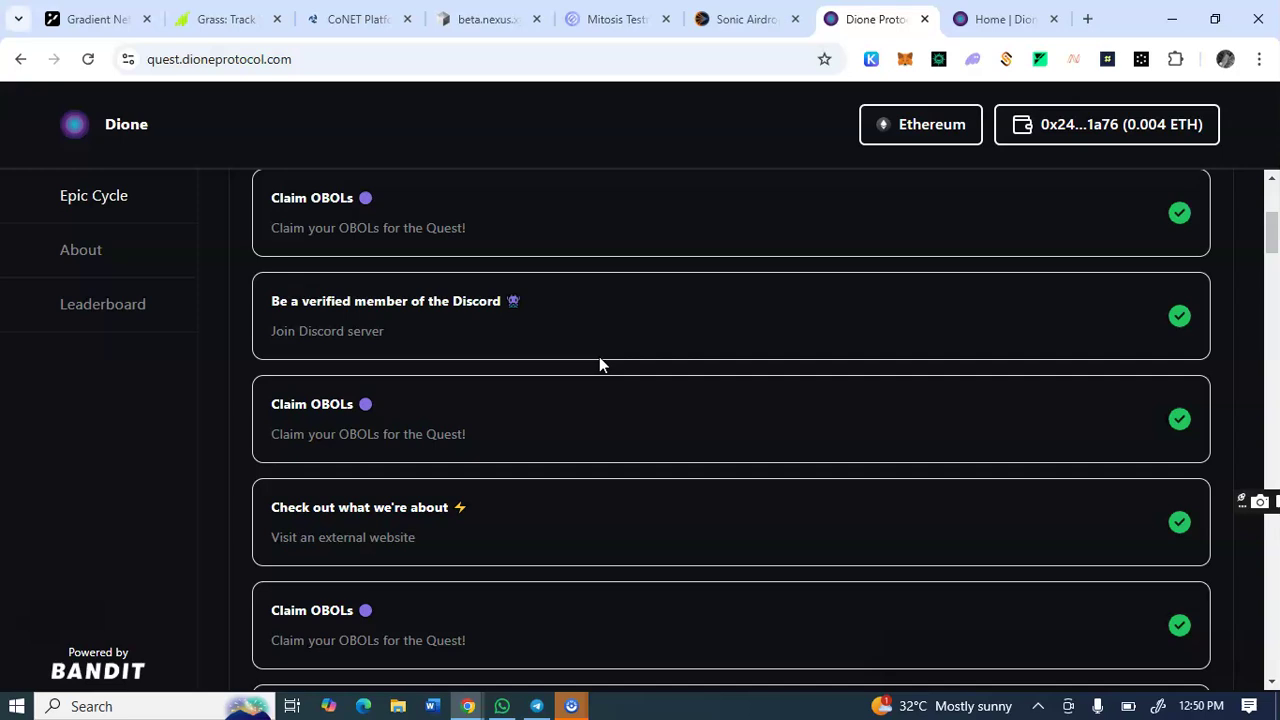
scroll(599, 365, down, 5)
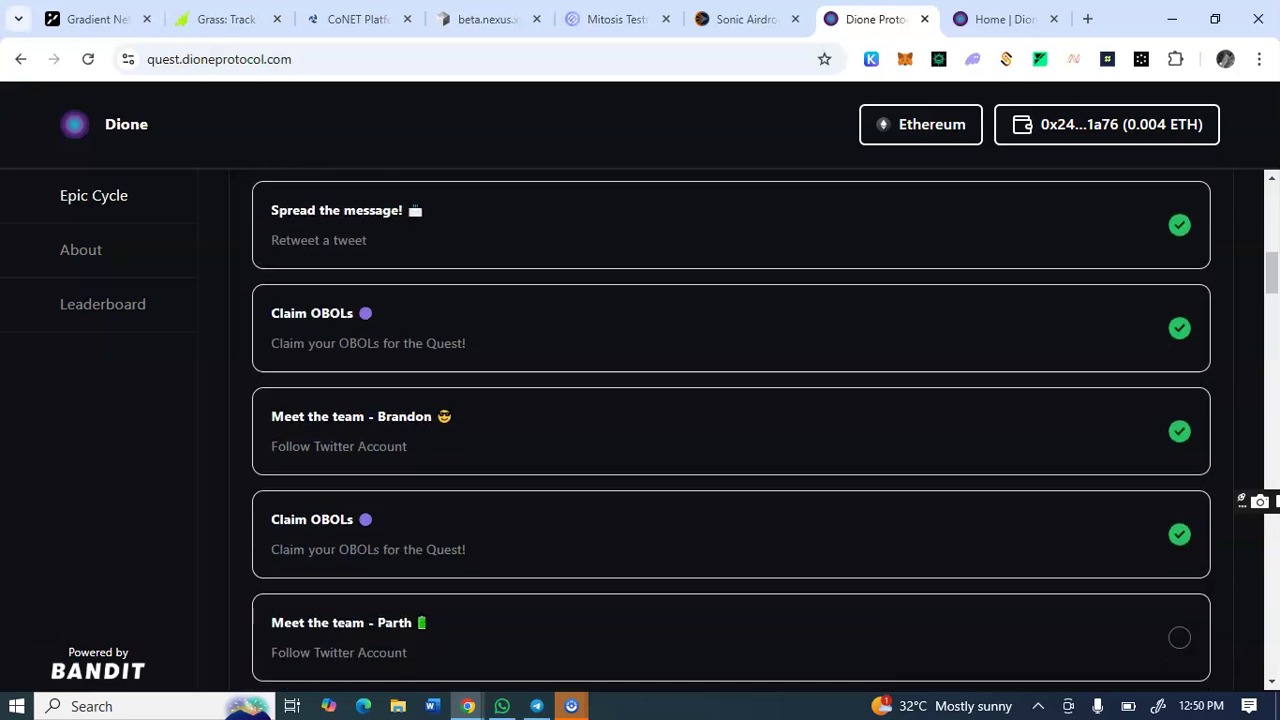
scroll(486, 519, up, 1)
scroll(486, 519, down, 5)
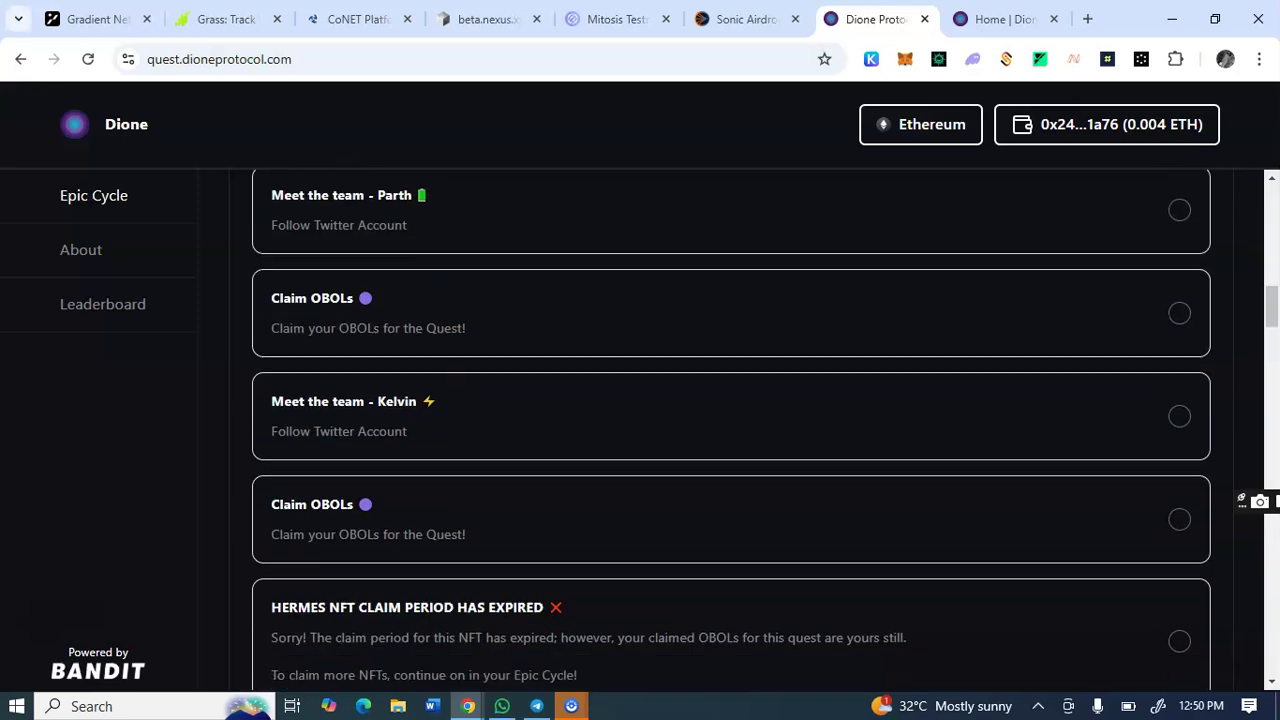
scroll(486, 519, up, 1)
scroll(486, 519, up, 1)
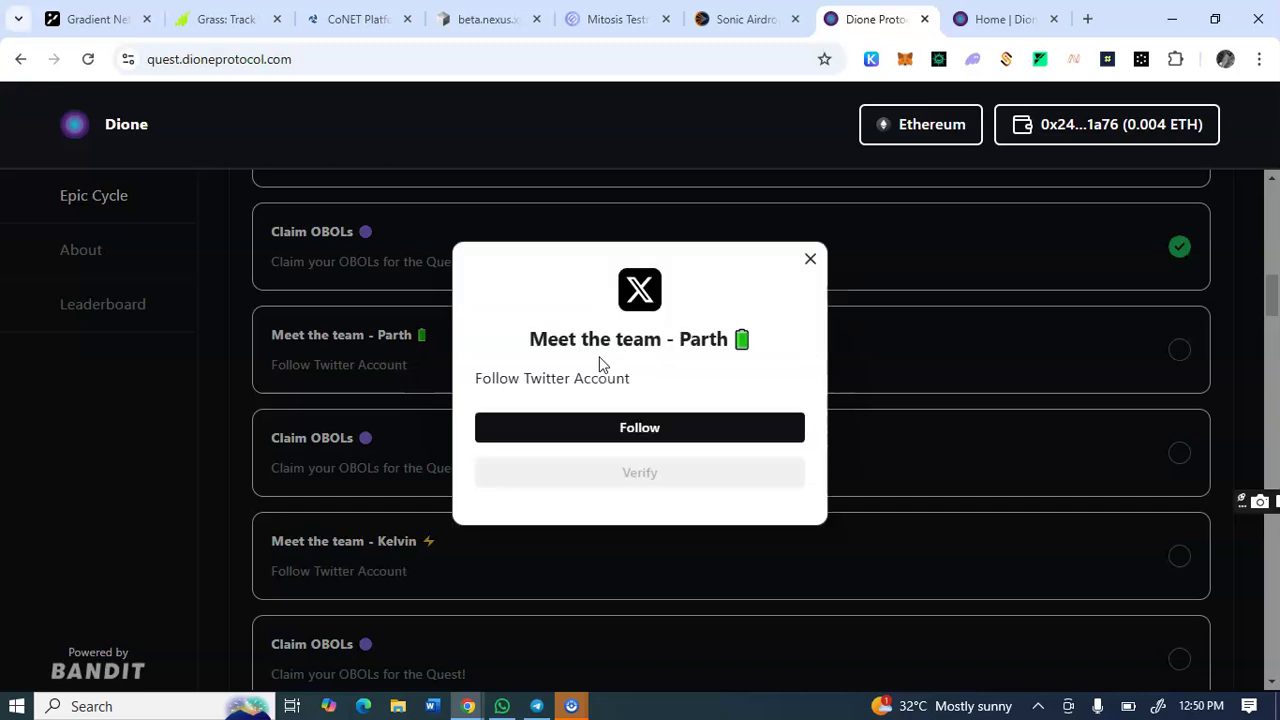
Step: Follow Parth's X account and verify the Meet the team - Parth quest
click(639, 427)
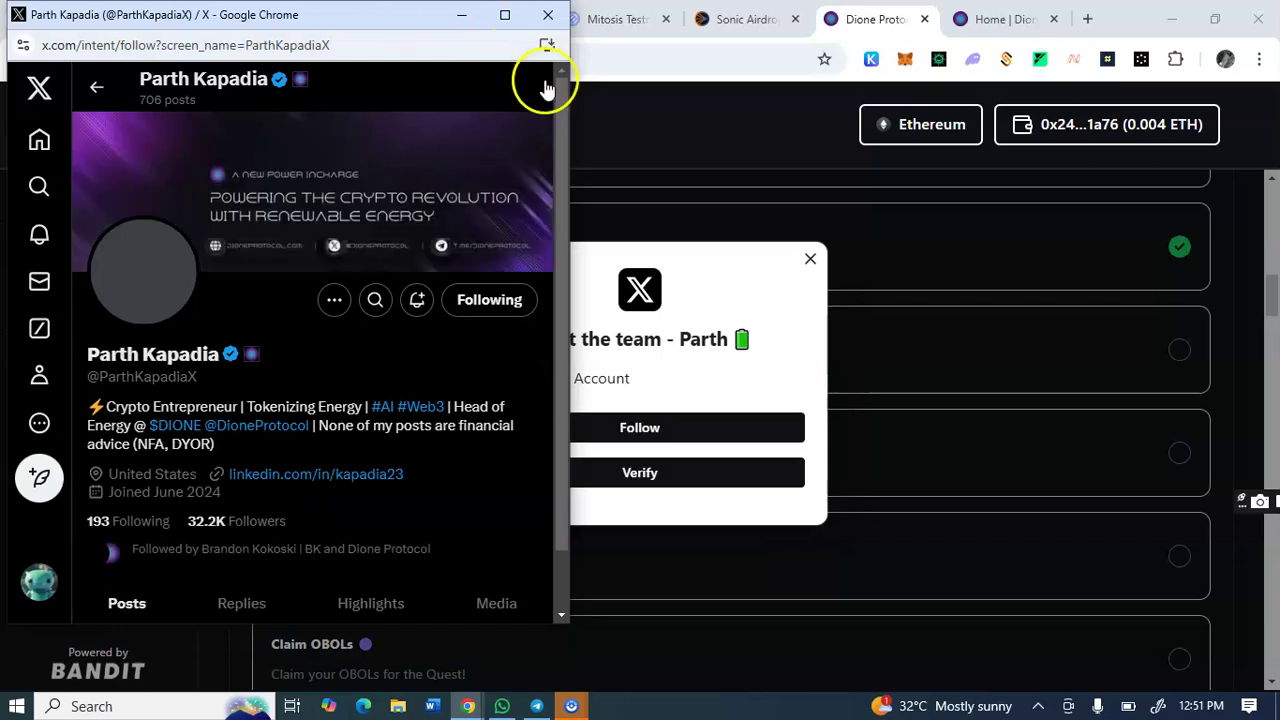
click(548, 15)
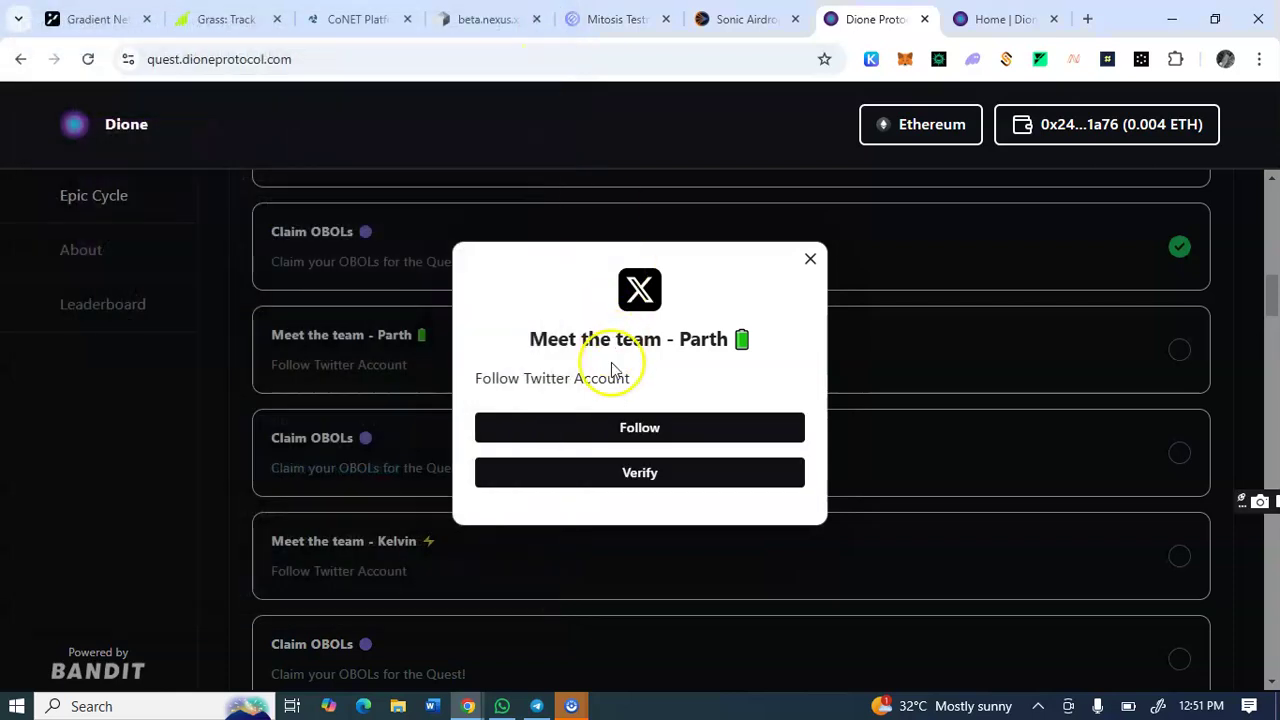
click(618, 467)
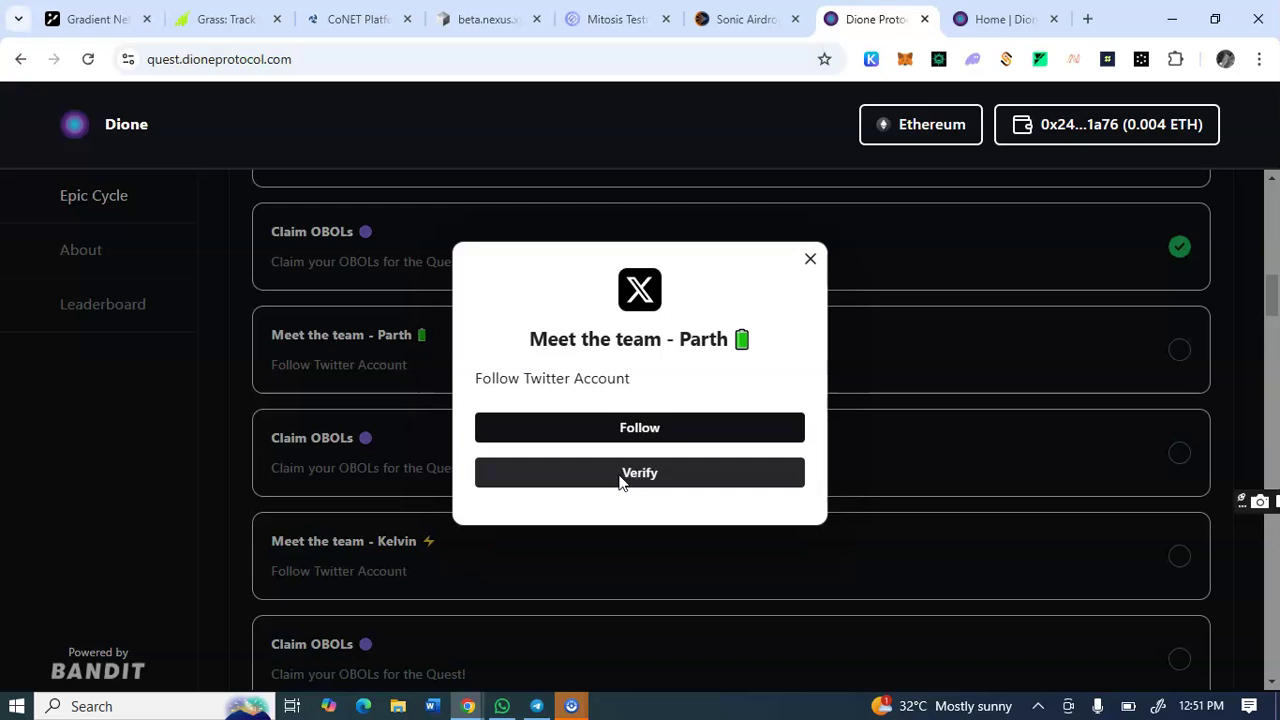
click(620, 478)
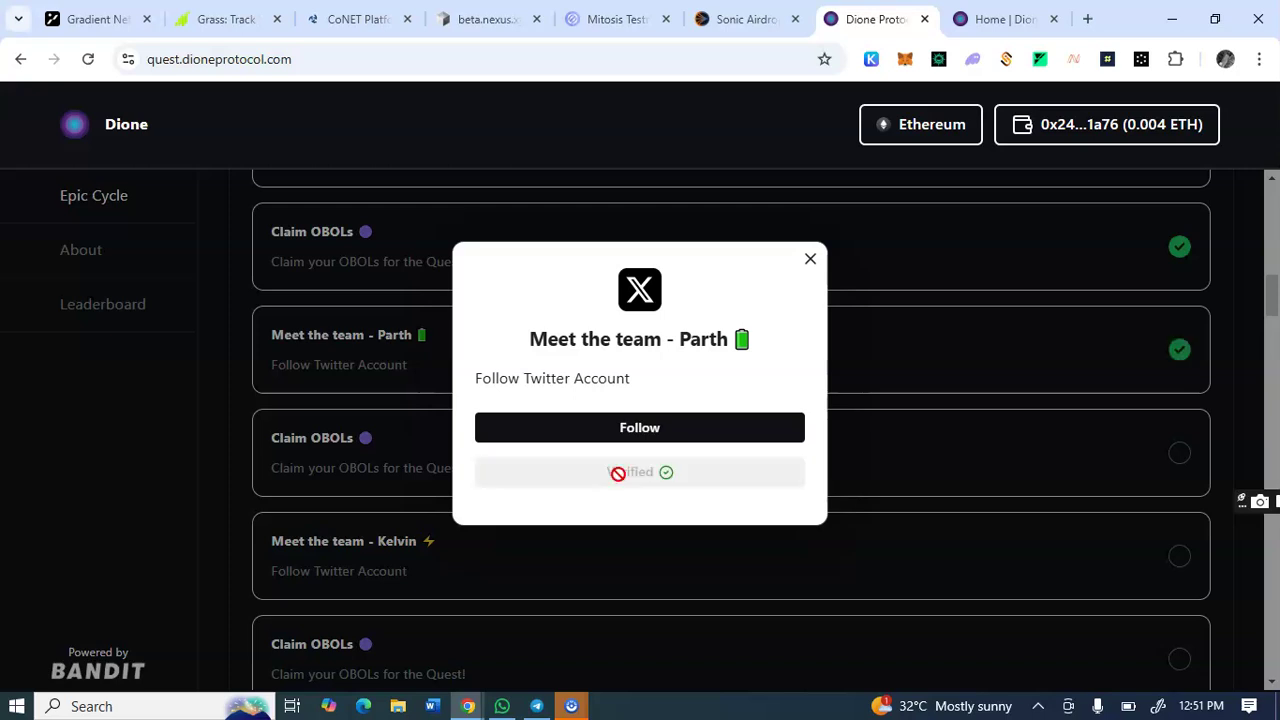
click(810, 262)
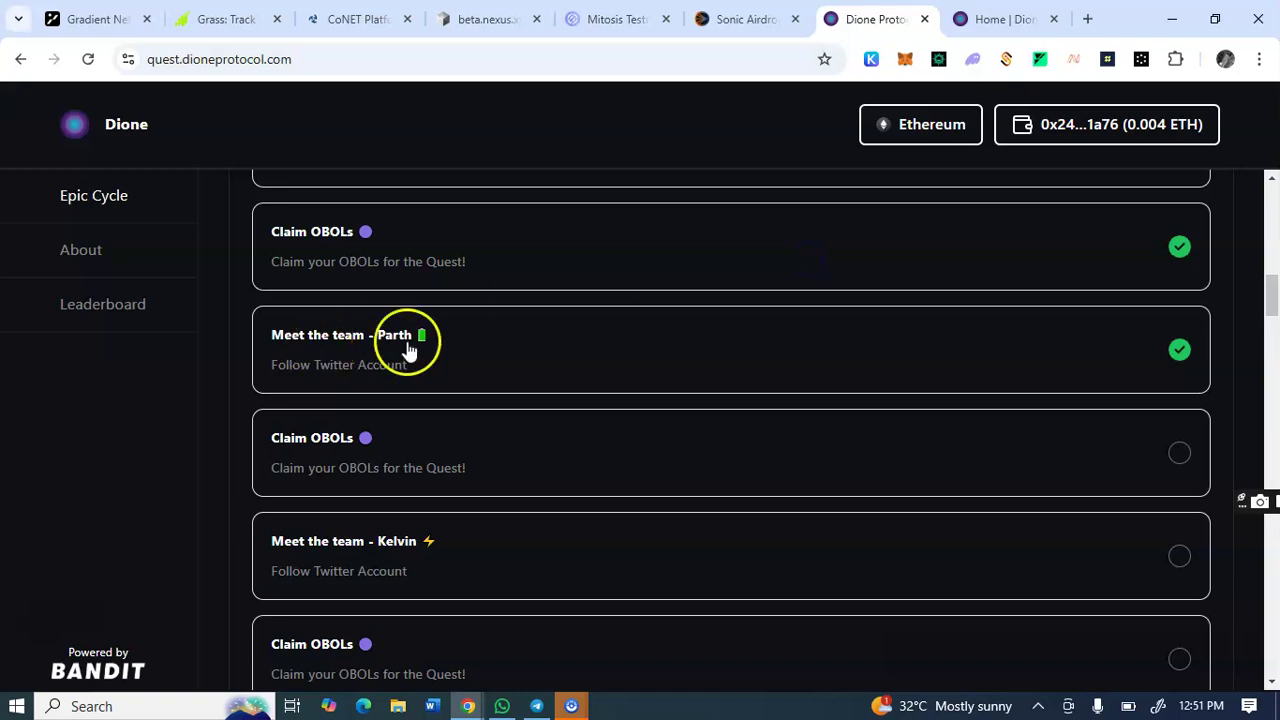
Step: Claim the 3 OBOLs reward from the next Claim OBOLs quest
click(361, 466)
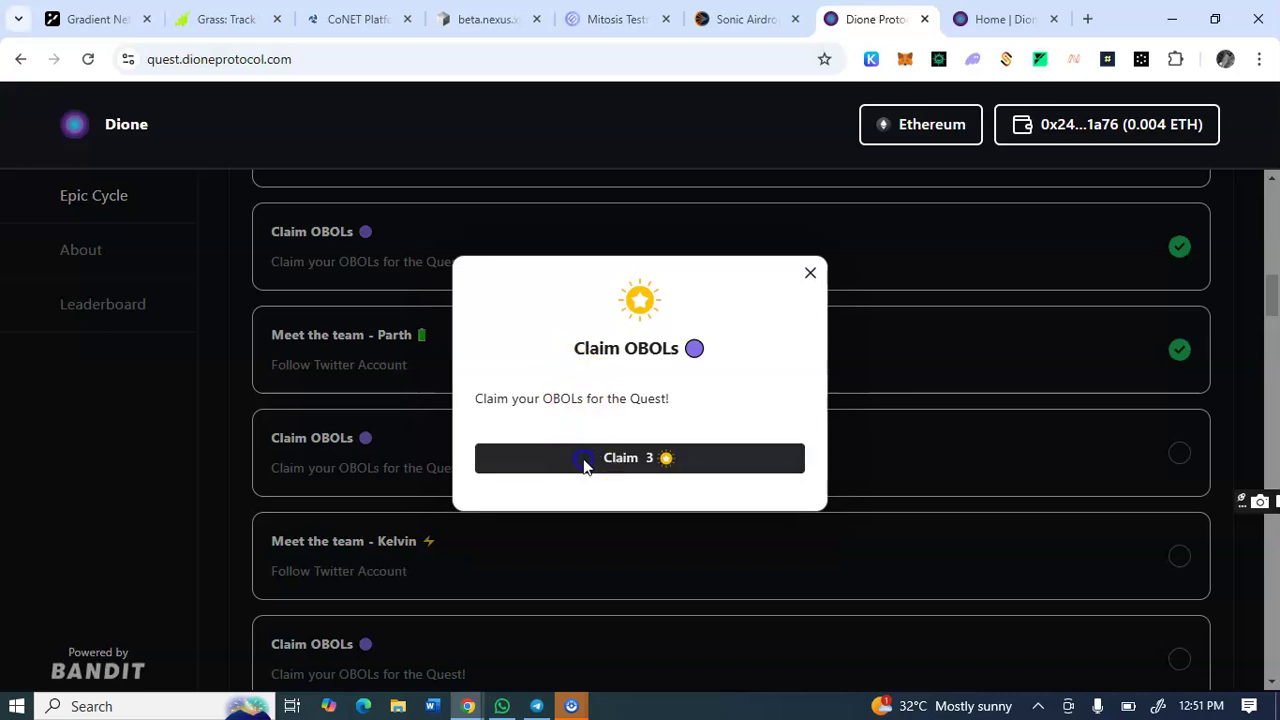
click(584, 458)
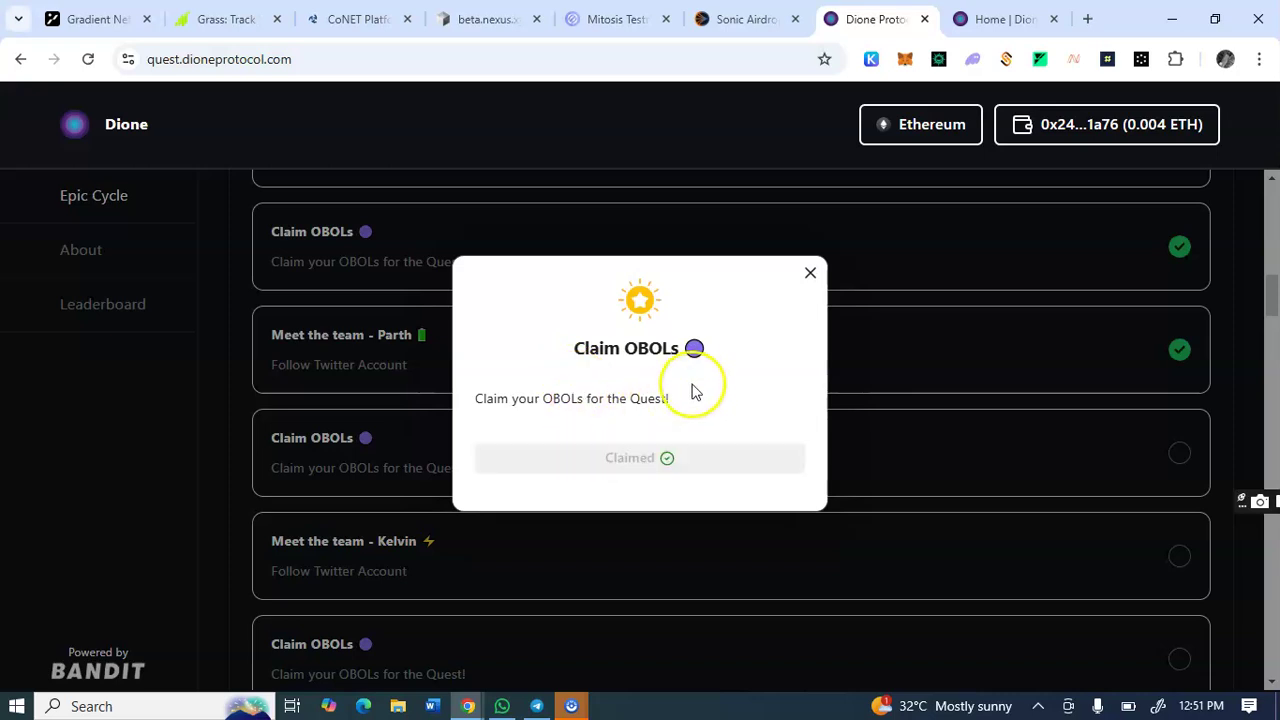
click(805, 280)
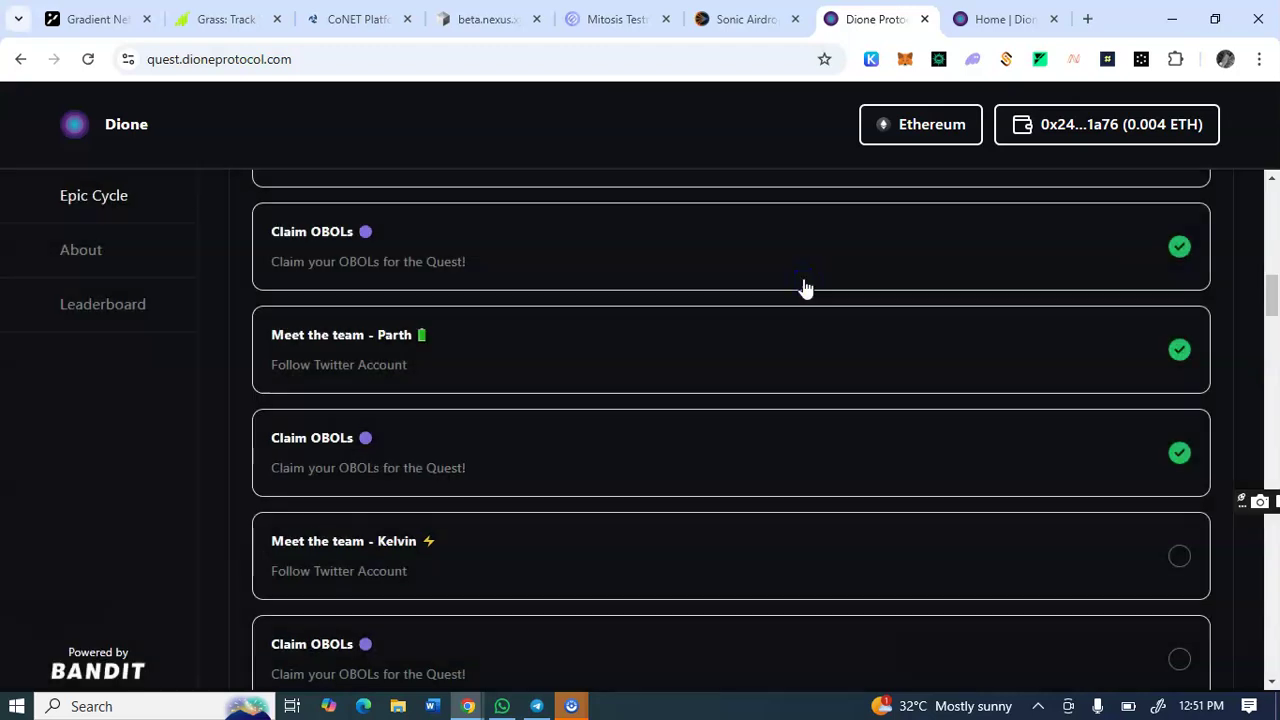
scroll(731, 425, down, 4)
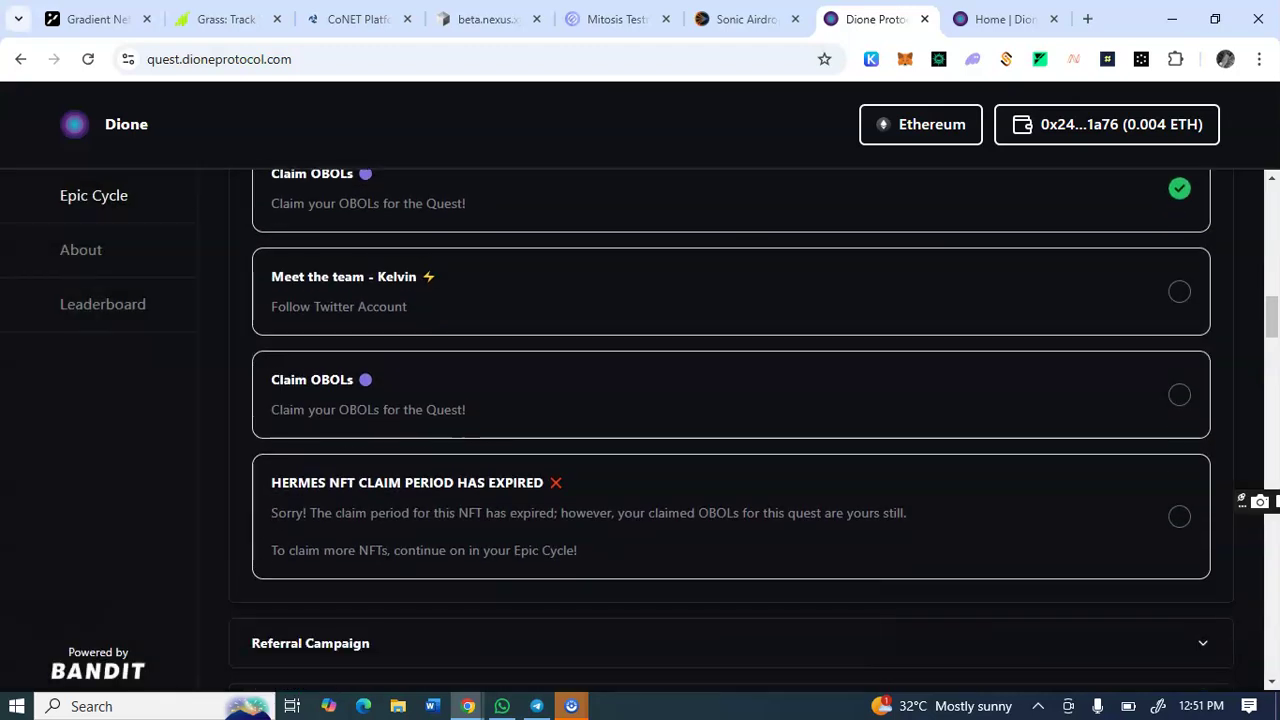
scroll(731, 425, up, 5)
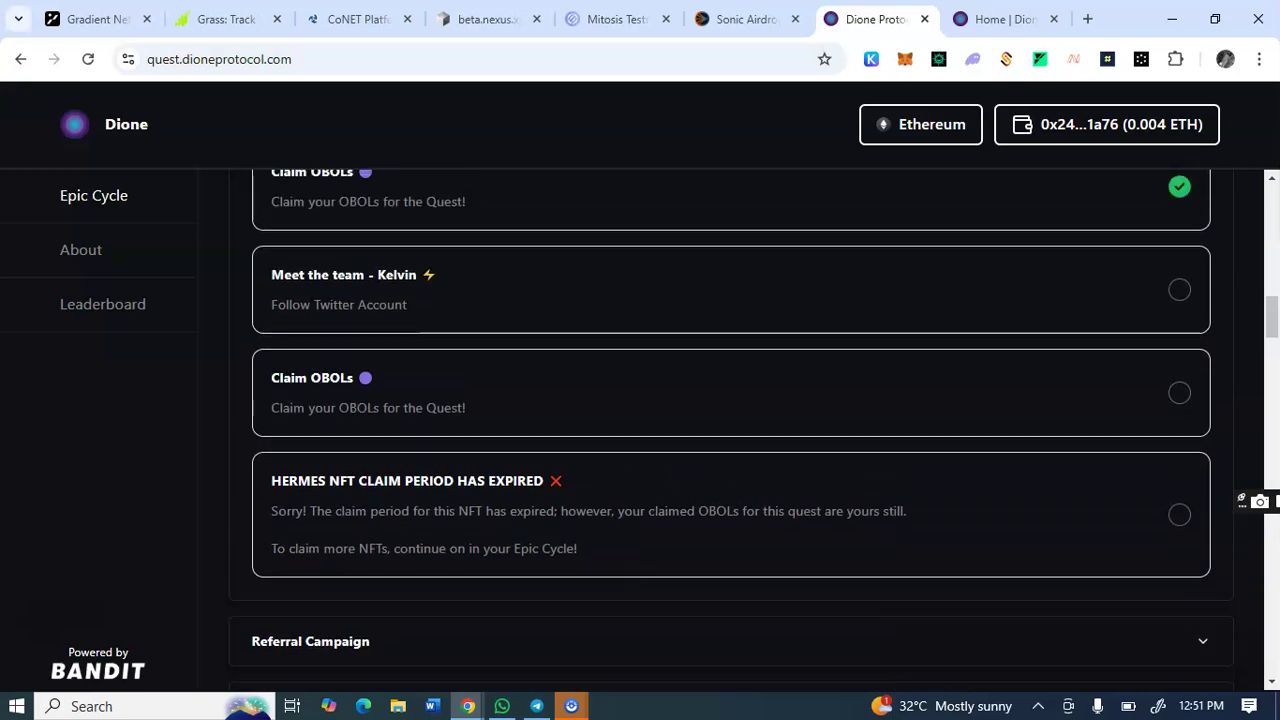
scroll(731, 425, up, 4)
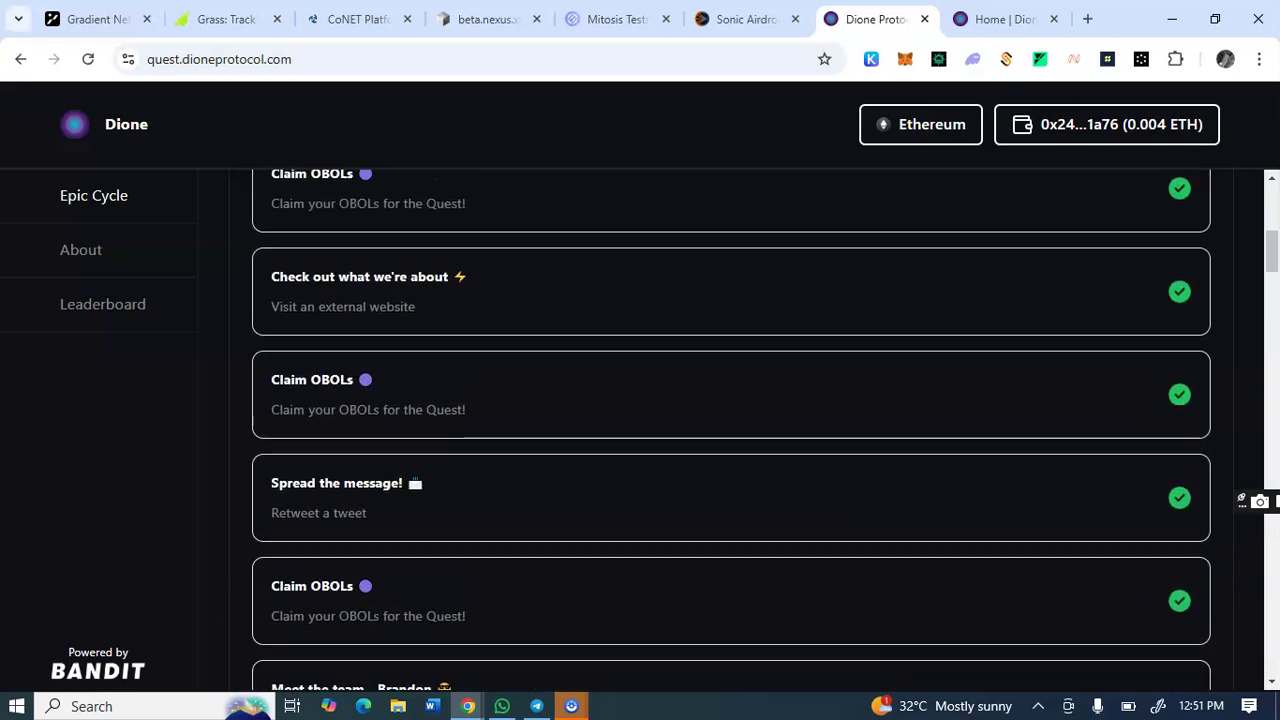
scroll(731, 425, down, 12)
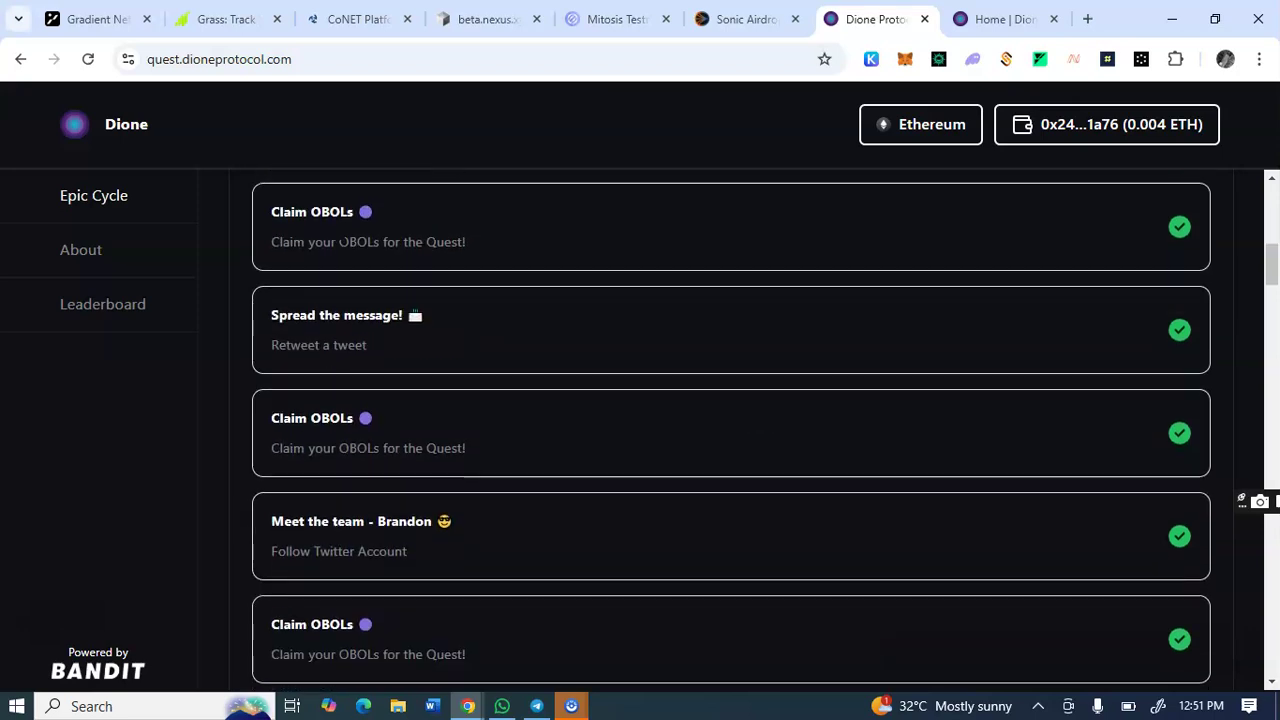
scroll(731, 425, down, 1)
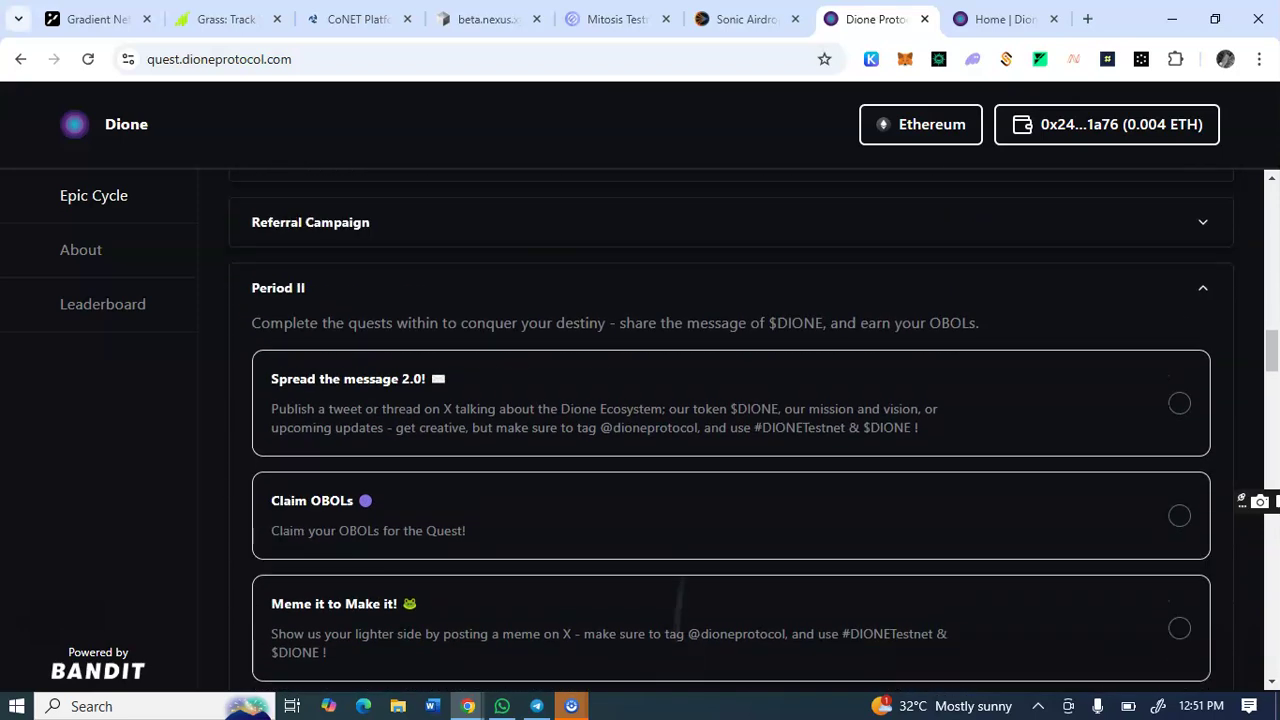
scroll(731, 425, up, 1)
scroll(731, 425, down, 1)
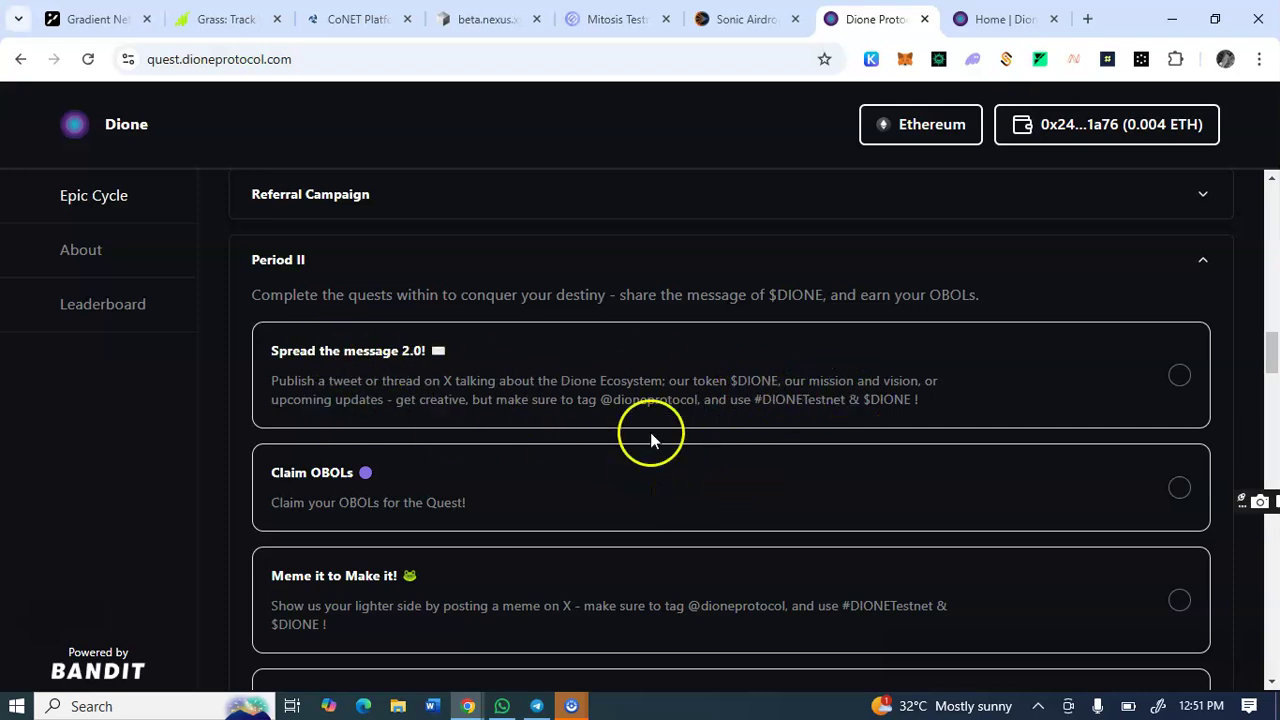
Step: Publish the Spread the message 2.0! post on X and verify it for the quest
click(551, 399)
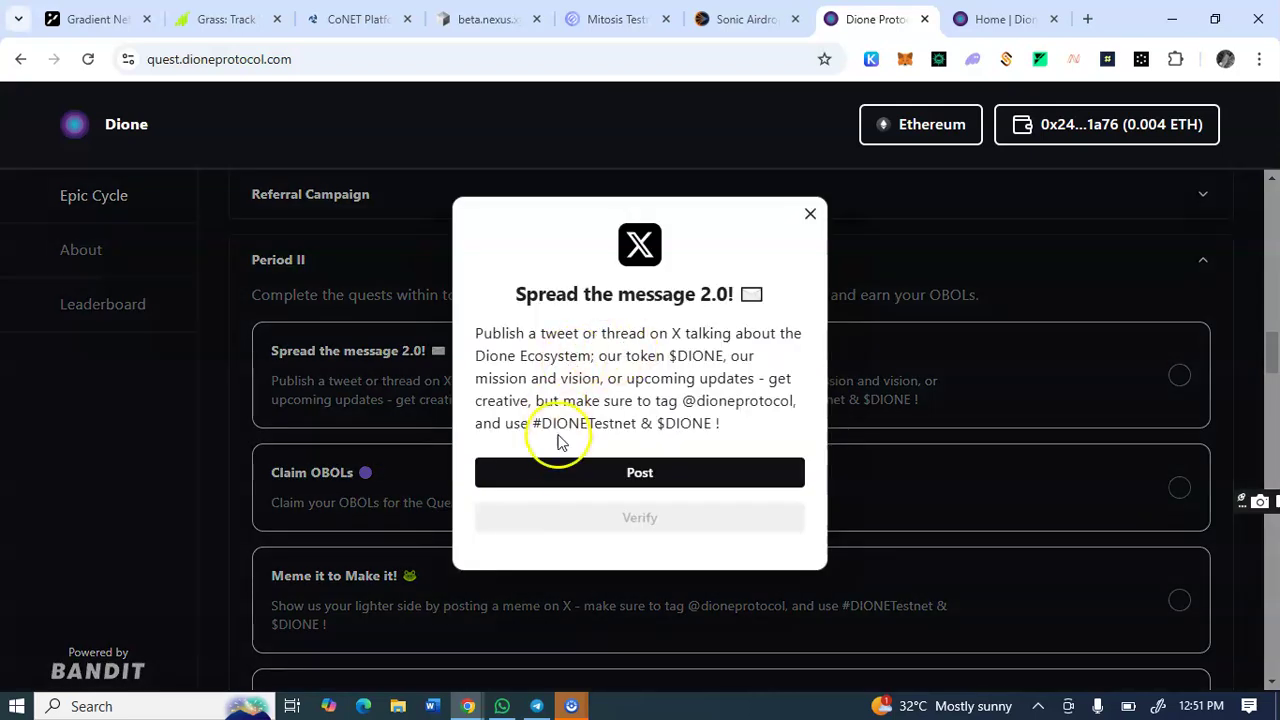
click(561, 468)
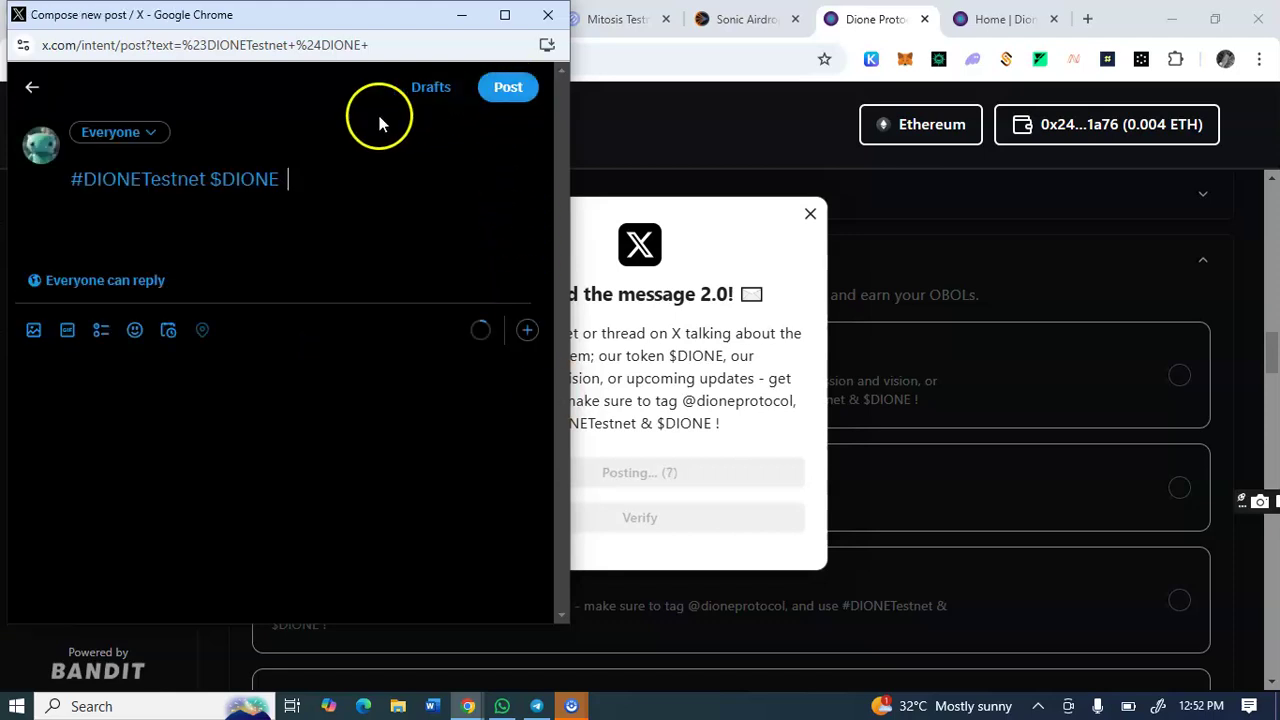
click(492, 92)
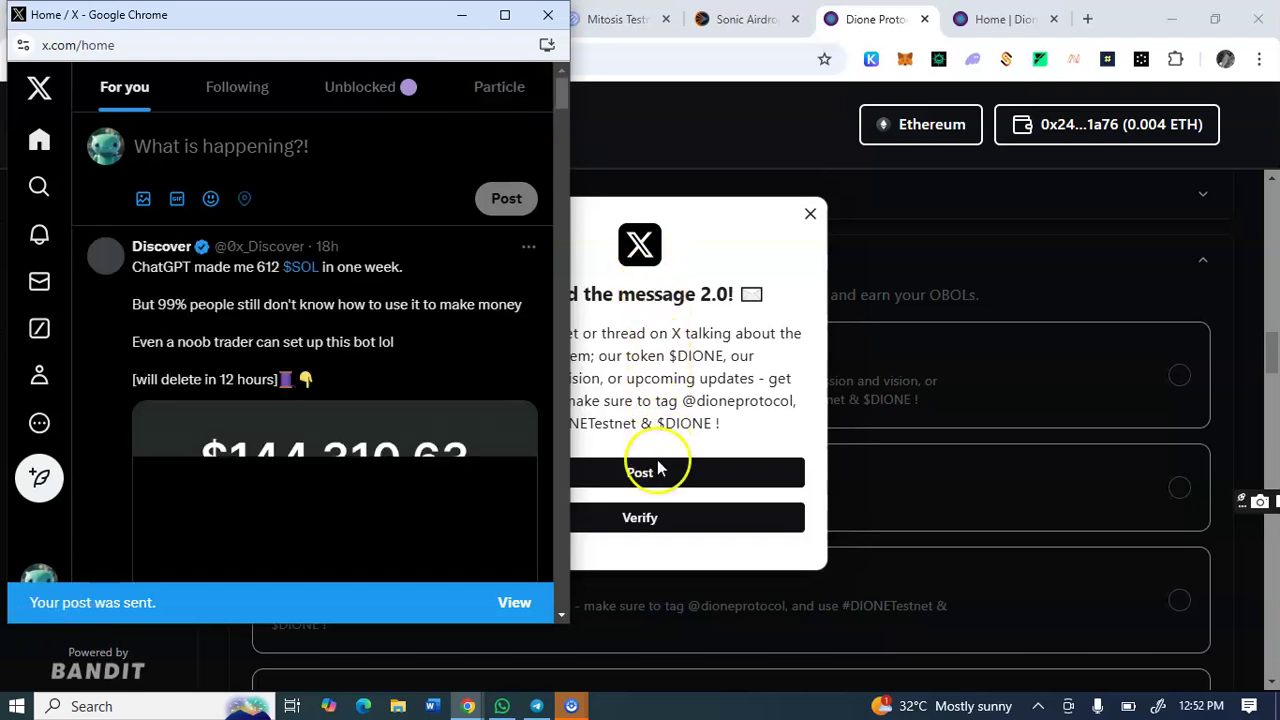
click(661, 514)
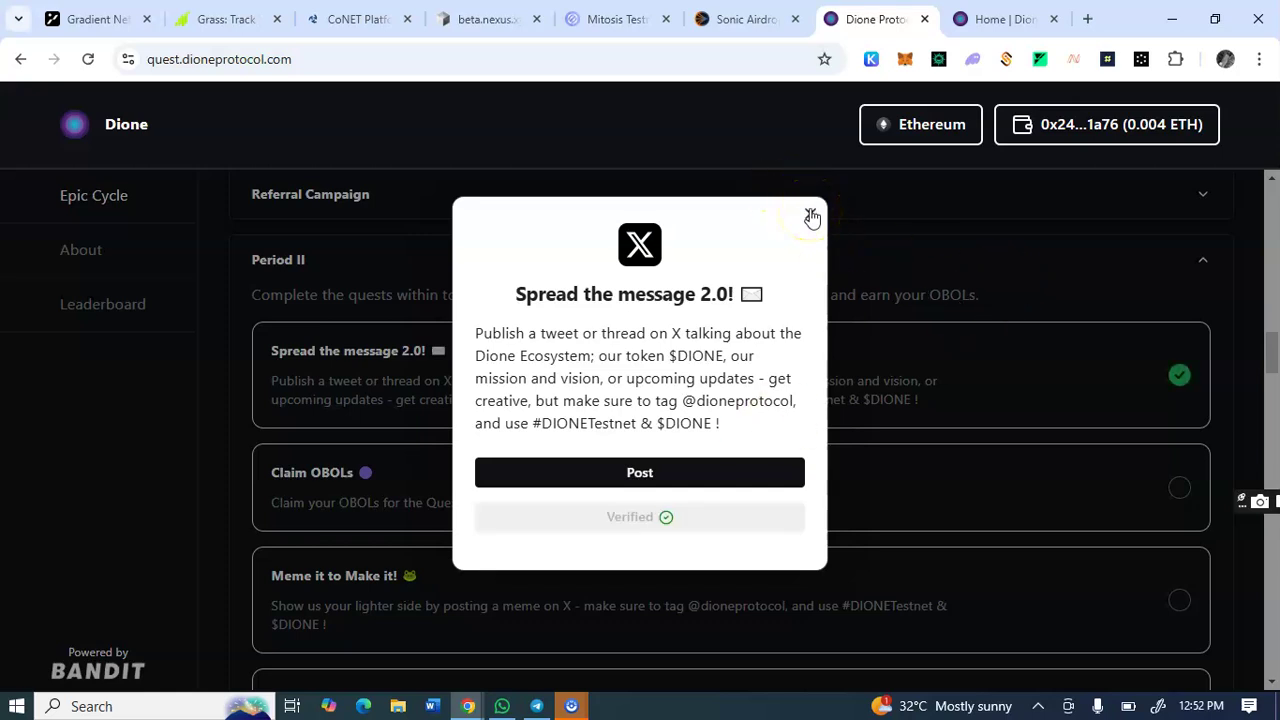
Step: Claim the 20 OBOLs reward from the following Claim OBOLs quest
click(811, 216)
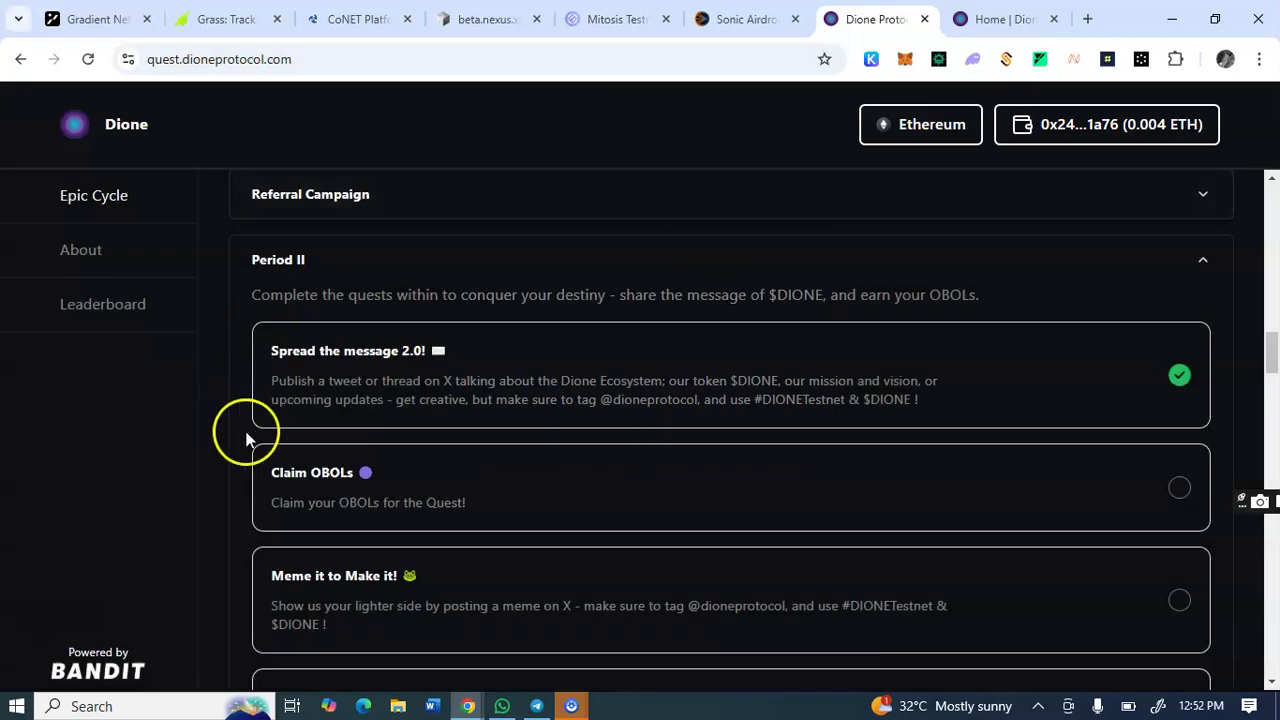
click(415, 471)
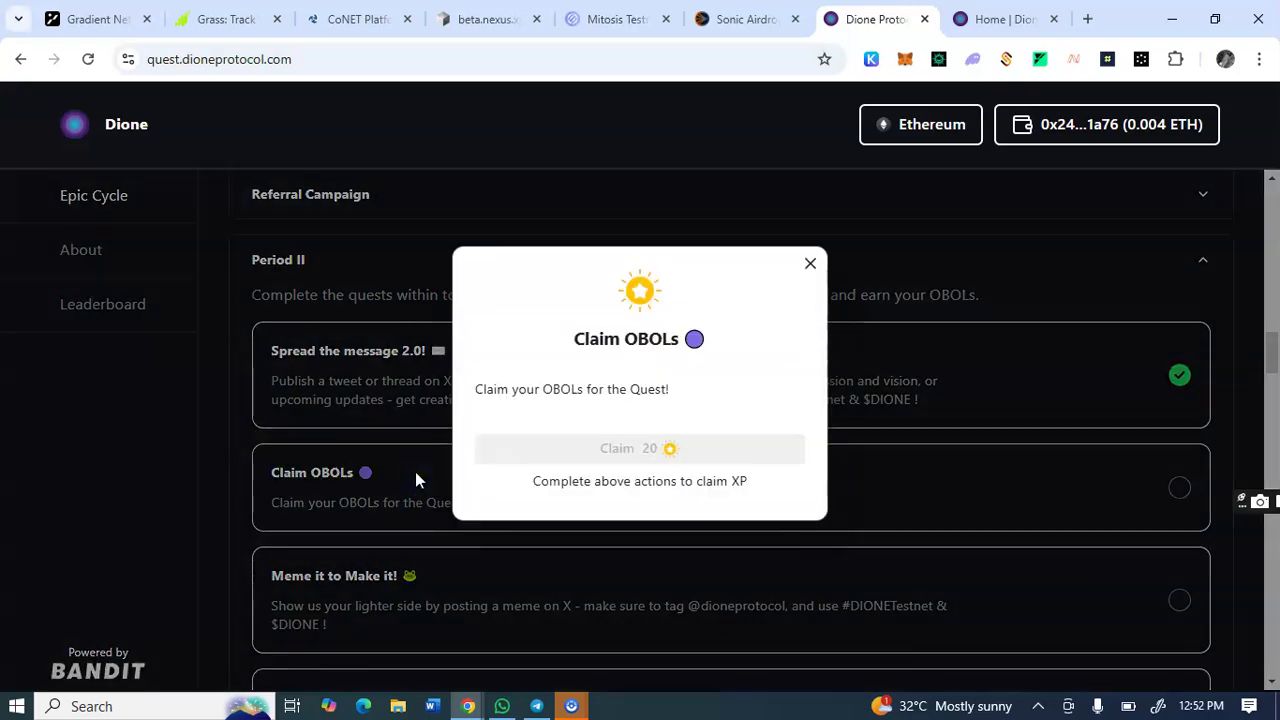
click(674, 458)
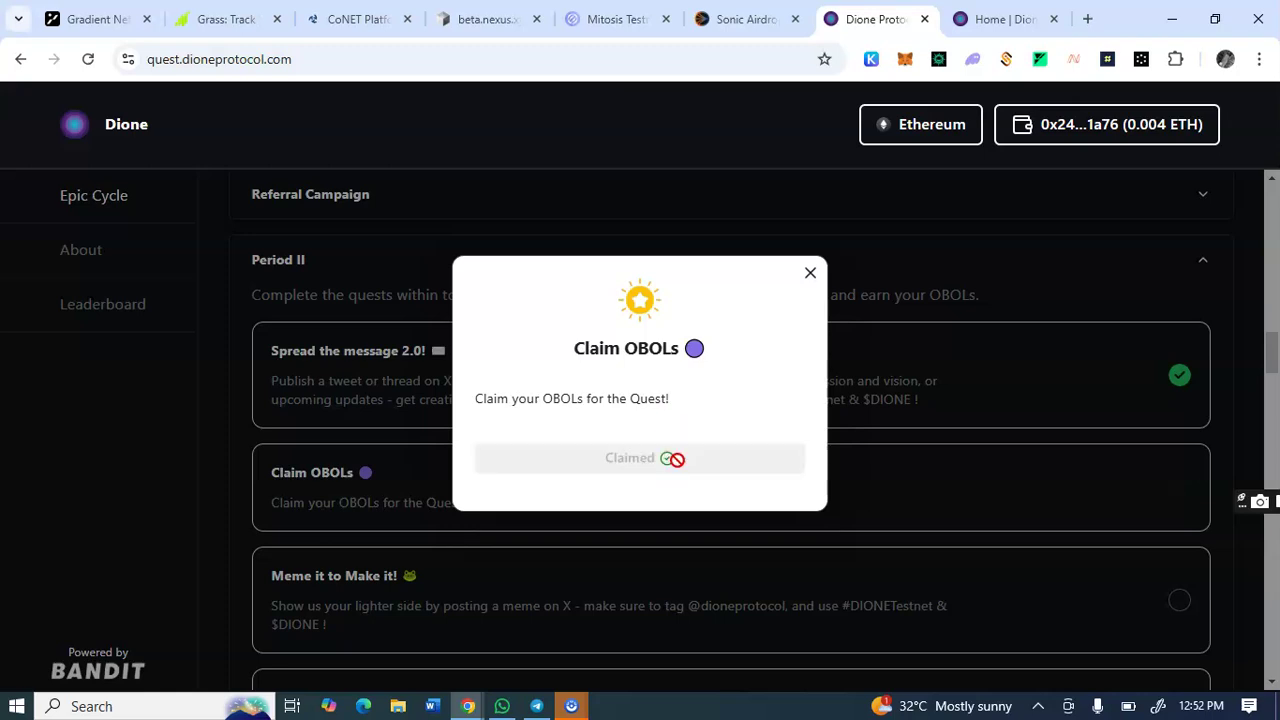
Step: Dismiss the claimed OBOLs dialog and open Period IV's New Zealand Carbon Credit (NZD) faucet quest
click(812, 273)
scroll(811, 277, down, 2)
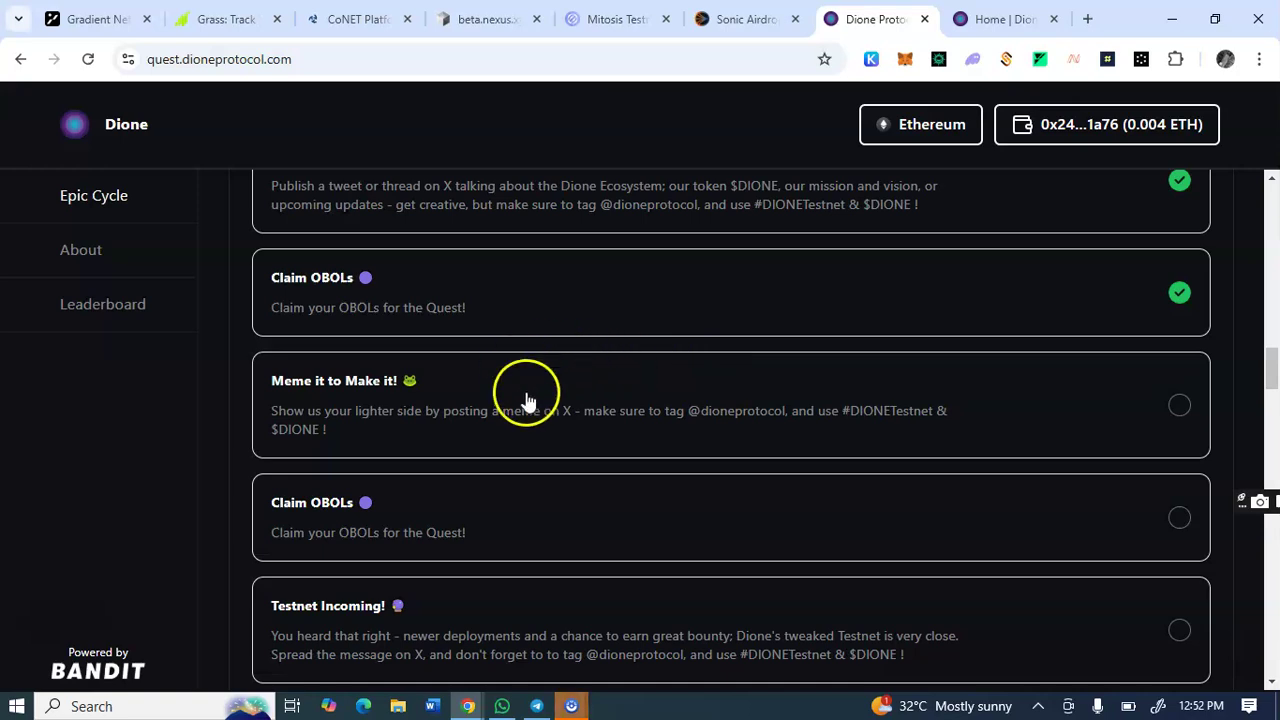
scroll(635, 407, down, 2)
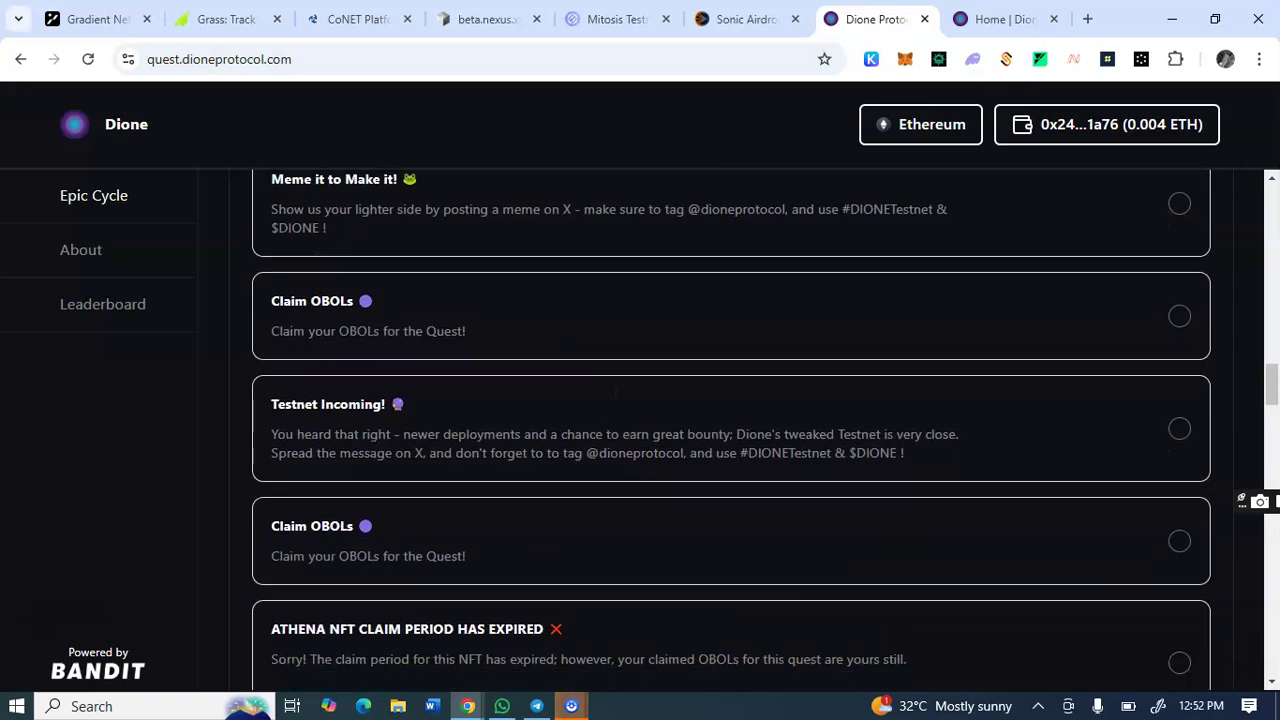
scroll(615, 391, down, 2)
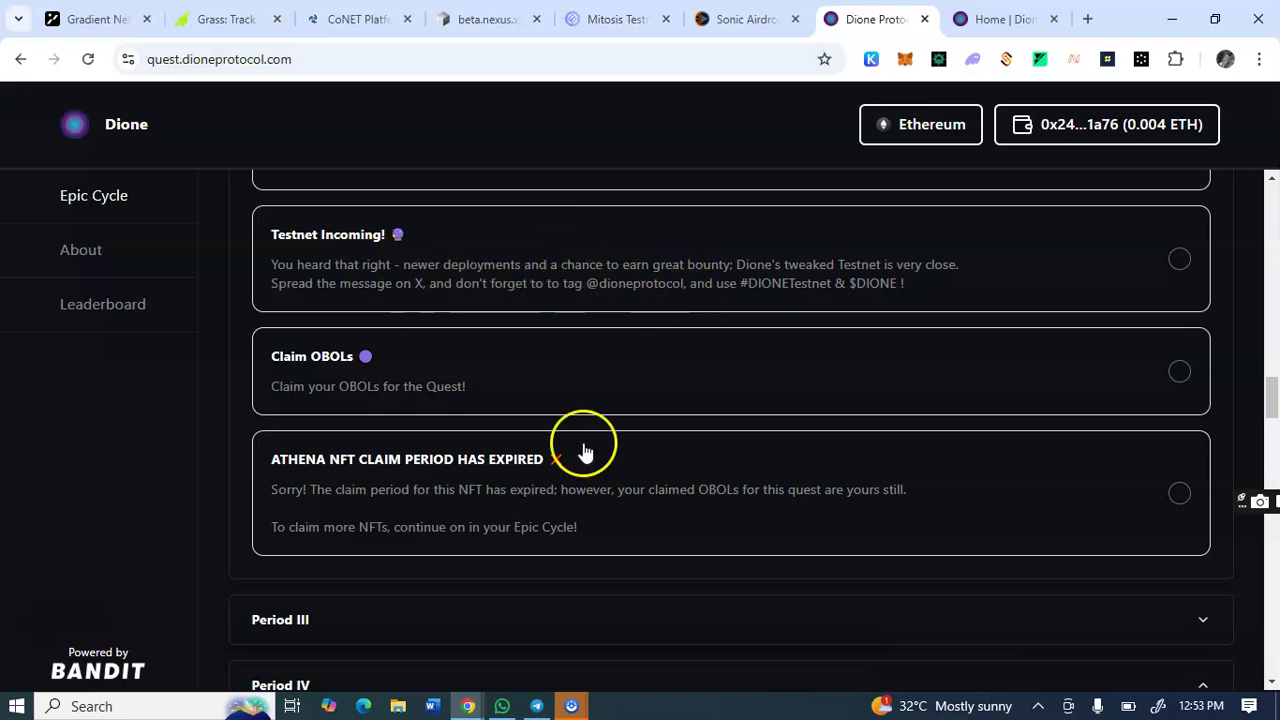
scroll(680, 352, down, 2)
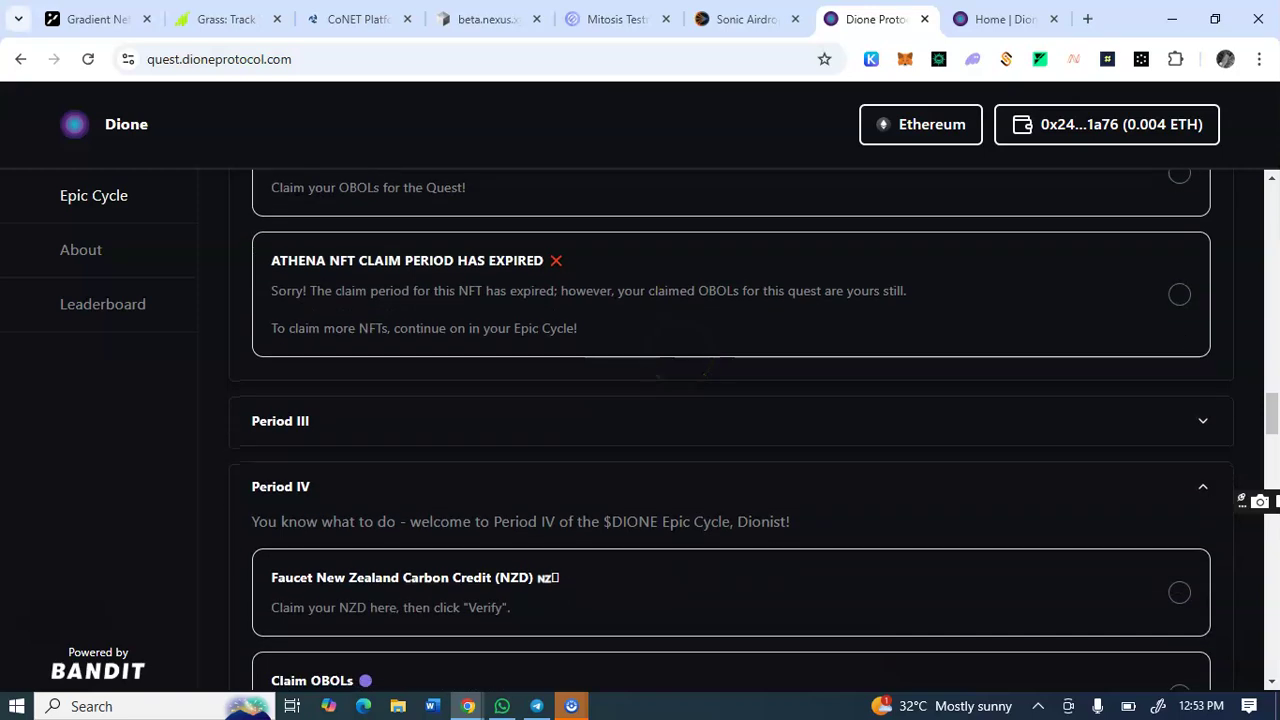
scroll(777, 414, down, 2)
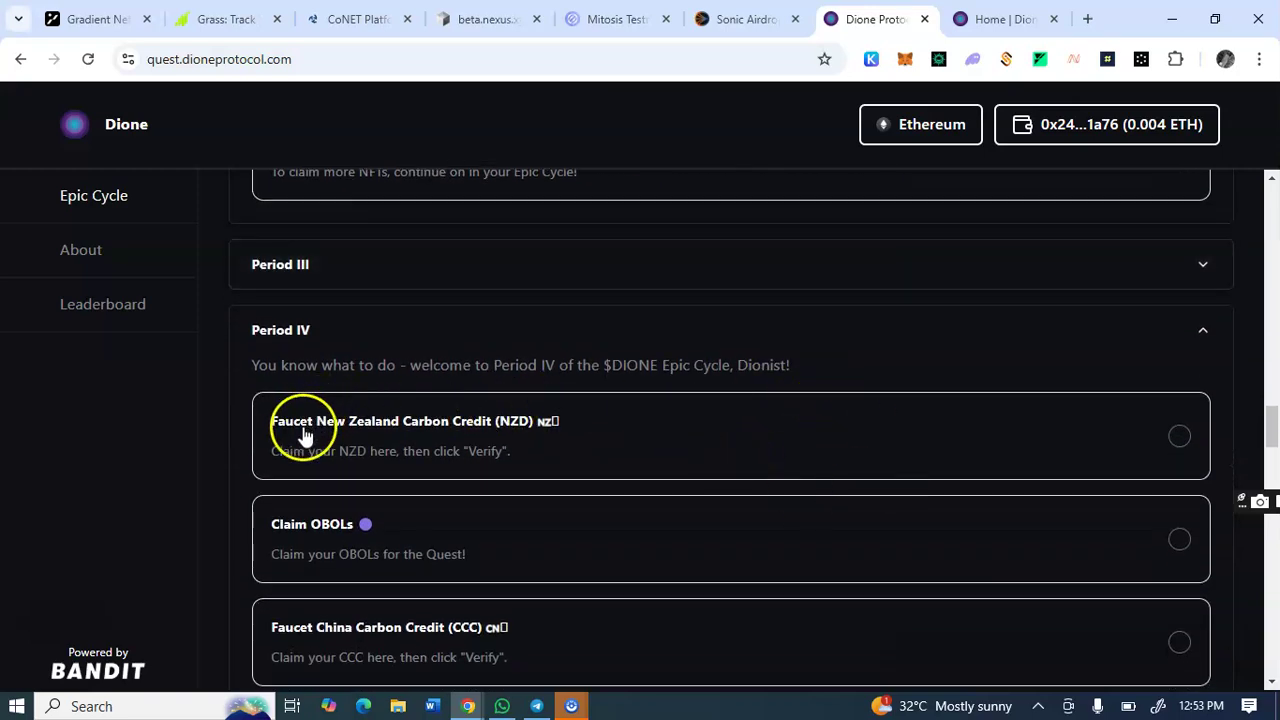
click(443, 449)
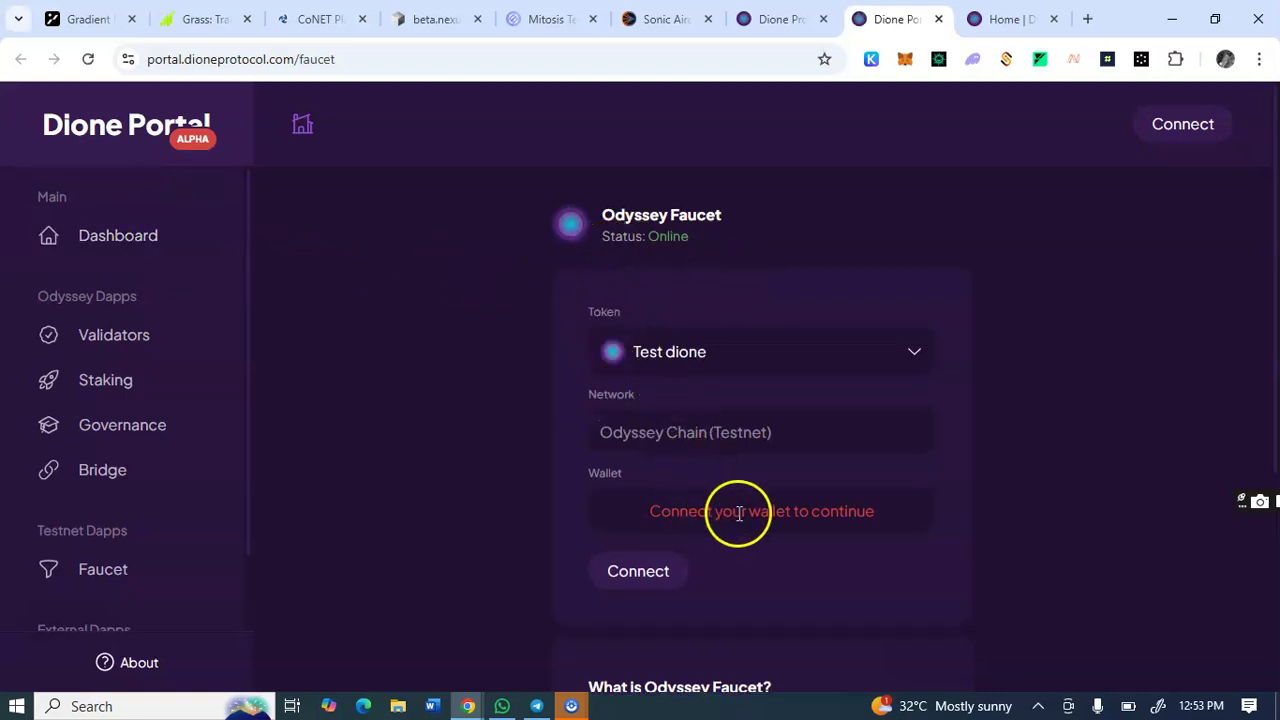
Step: Connect the MetaMask wallet to the Odyssey Faucet and approve the site connection
click(784, 511)
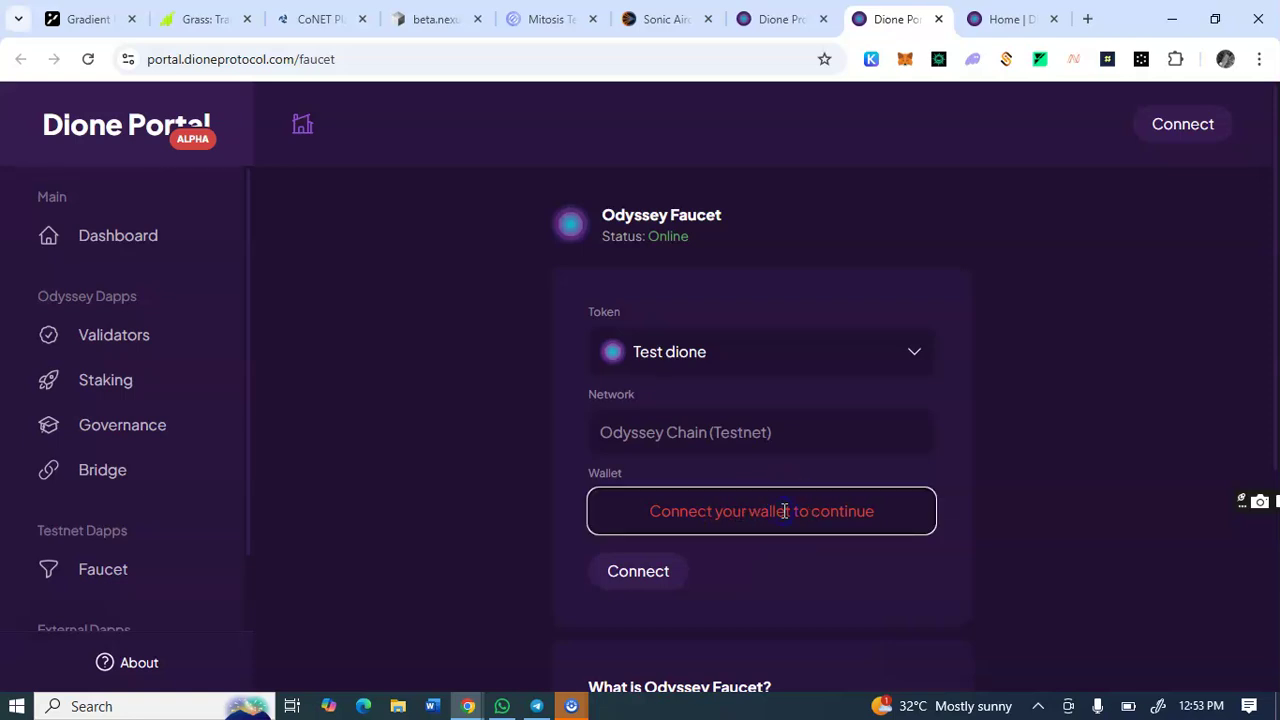
click(705, 500)
click(621, 577)
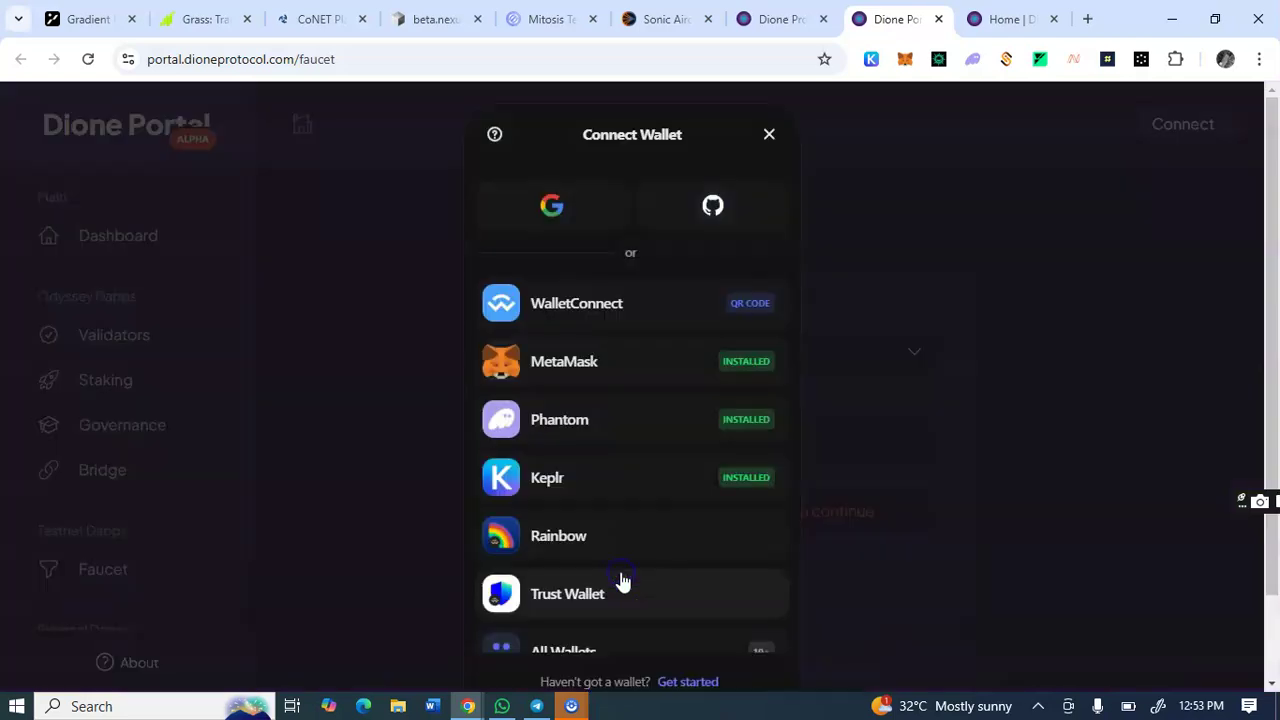
click(539, 359)
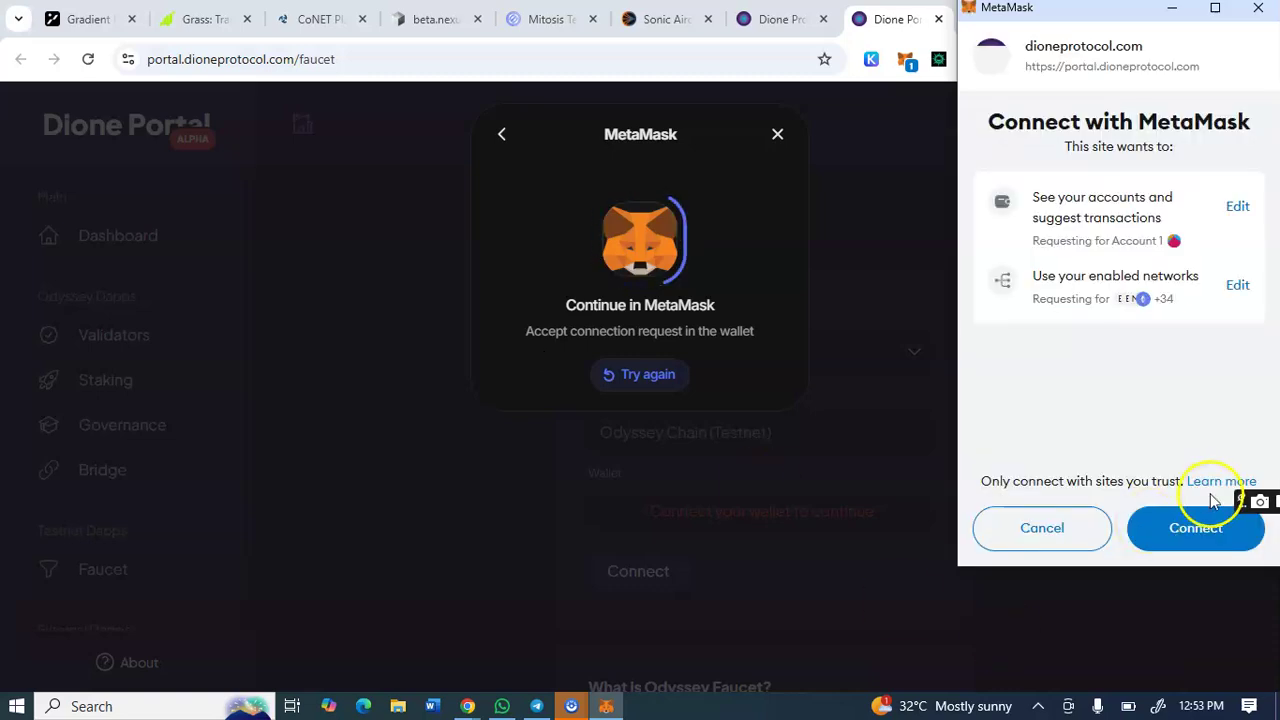
click(1190, 538)
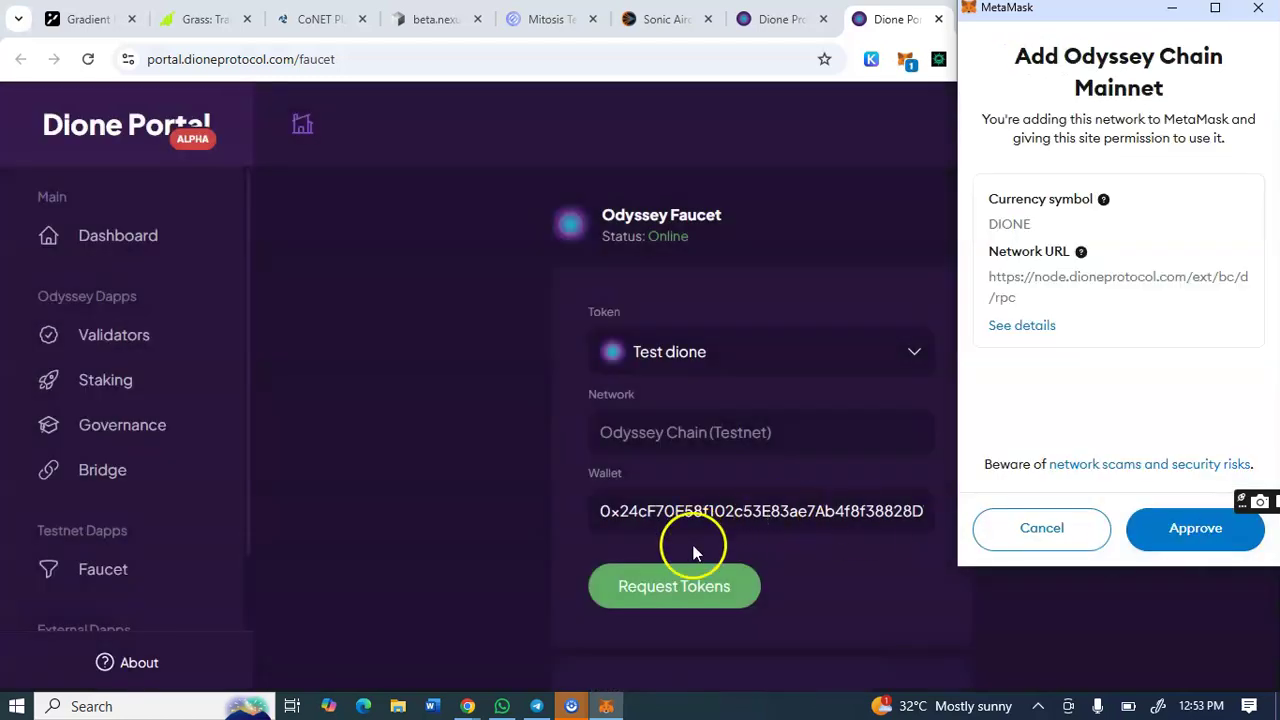
Step: Pass the not-a-robot check and request 2,000 Test DIONE to the wallet
click(690, 582)
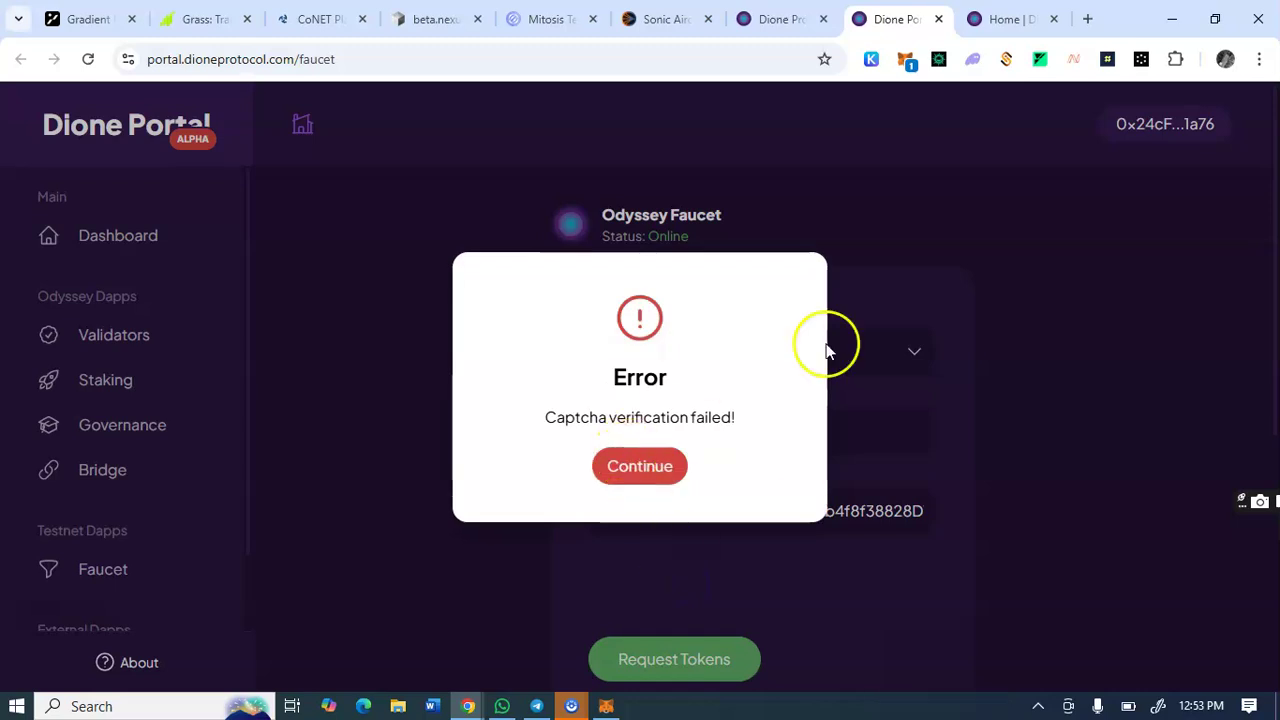
click(924, 310)
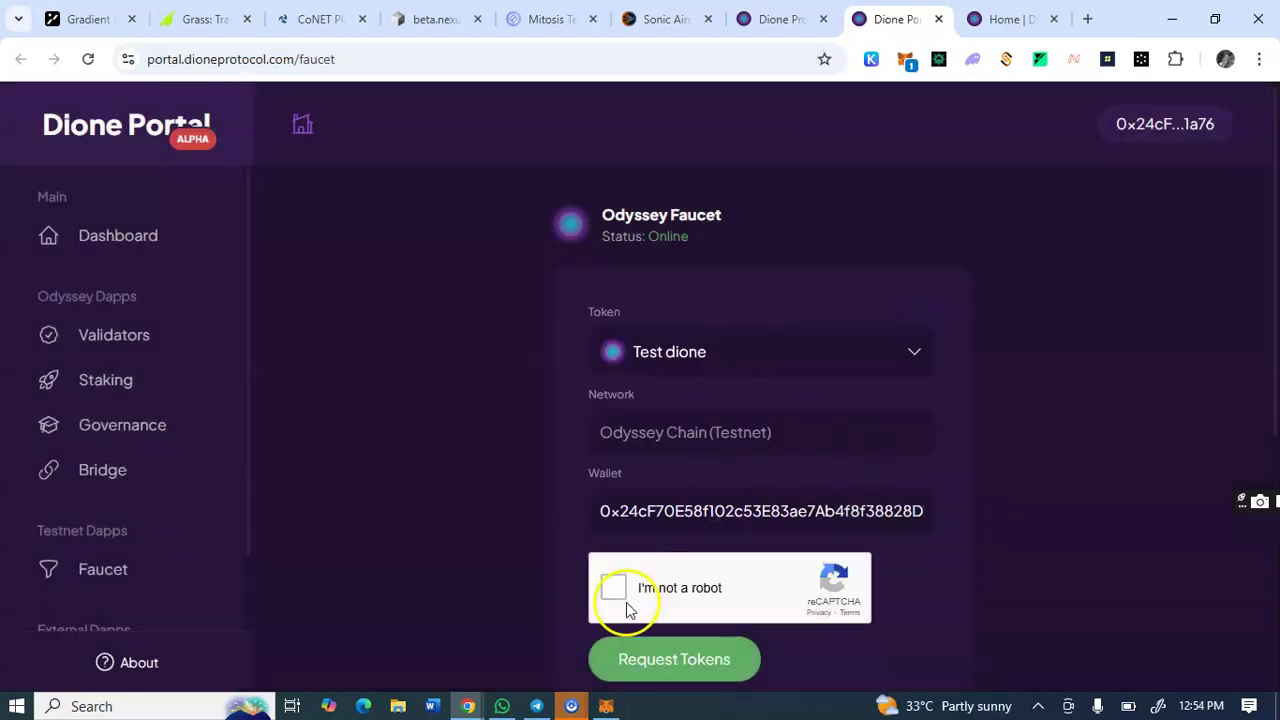
click(614, 588)
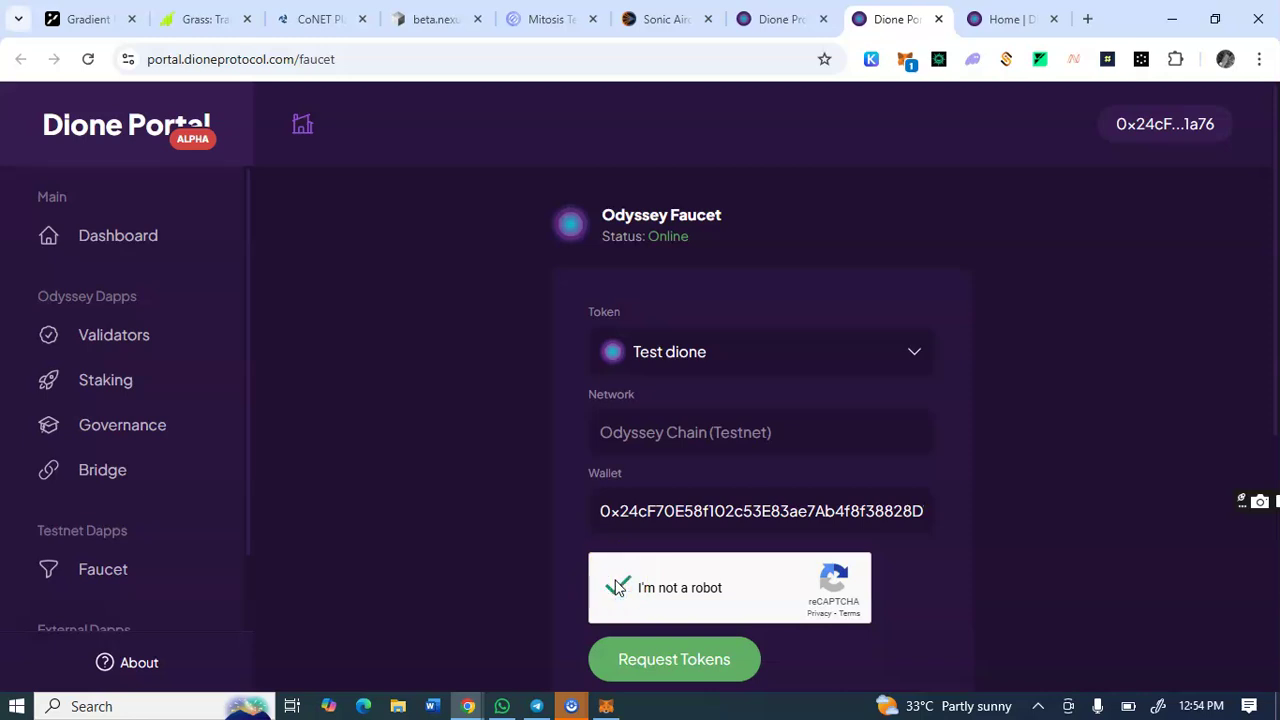
click(689, 668)
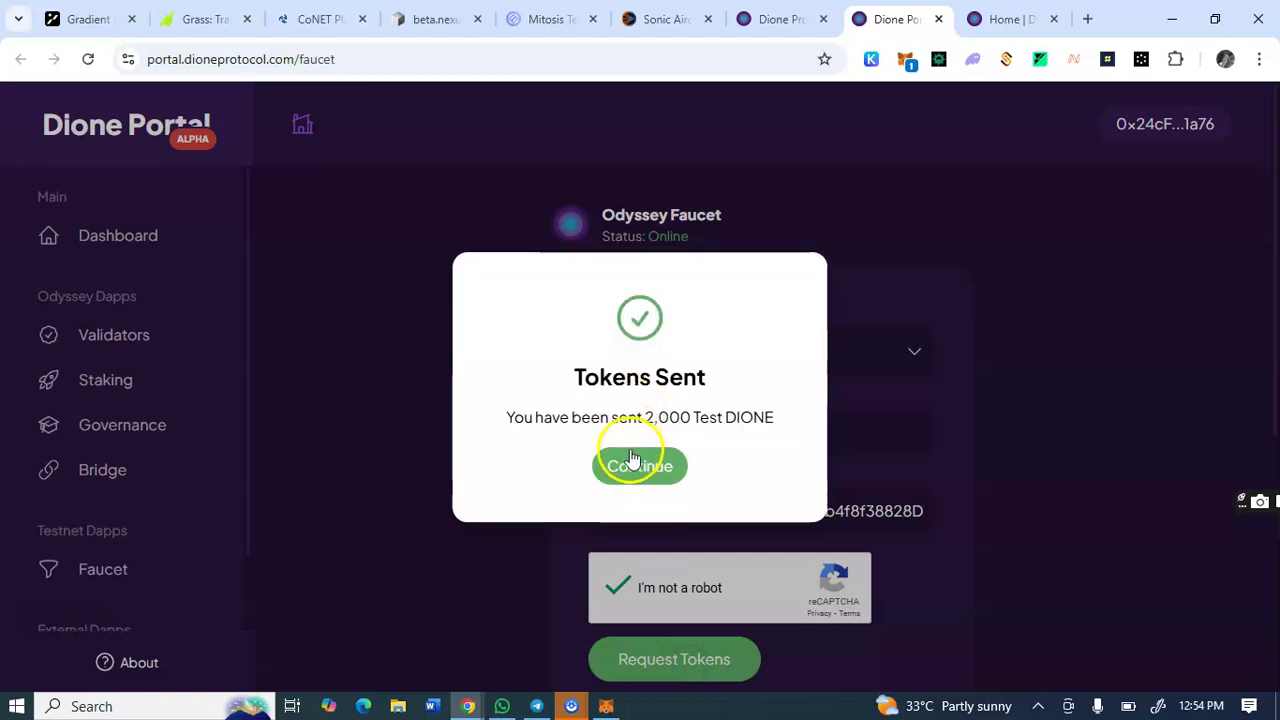
click(637, 463)
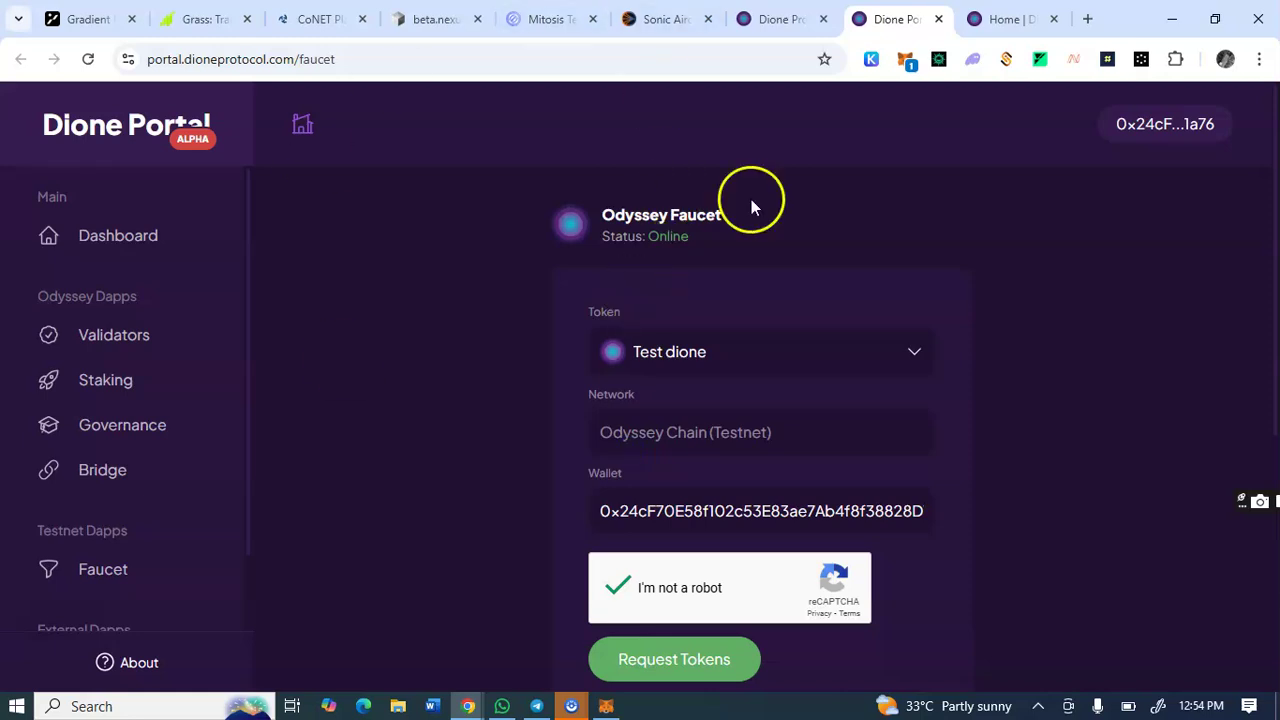
Step: Try verifying the NZD quest, then request Test dione again on the faucet and dismiss its error
click(785, 20)
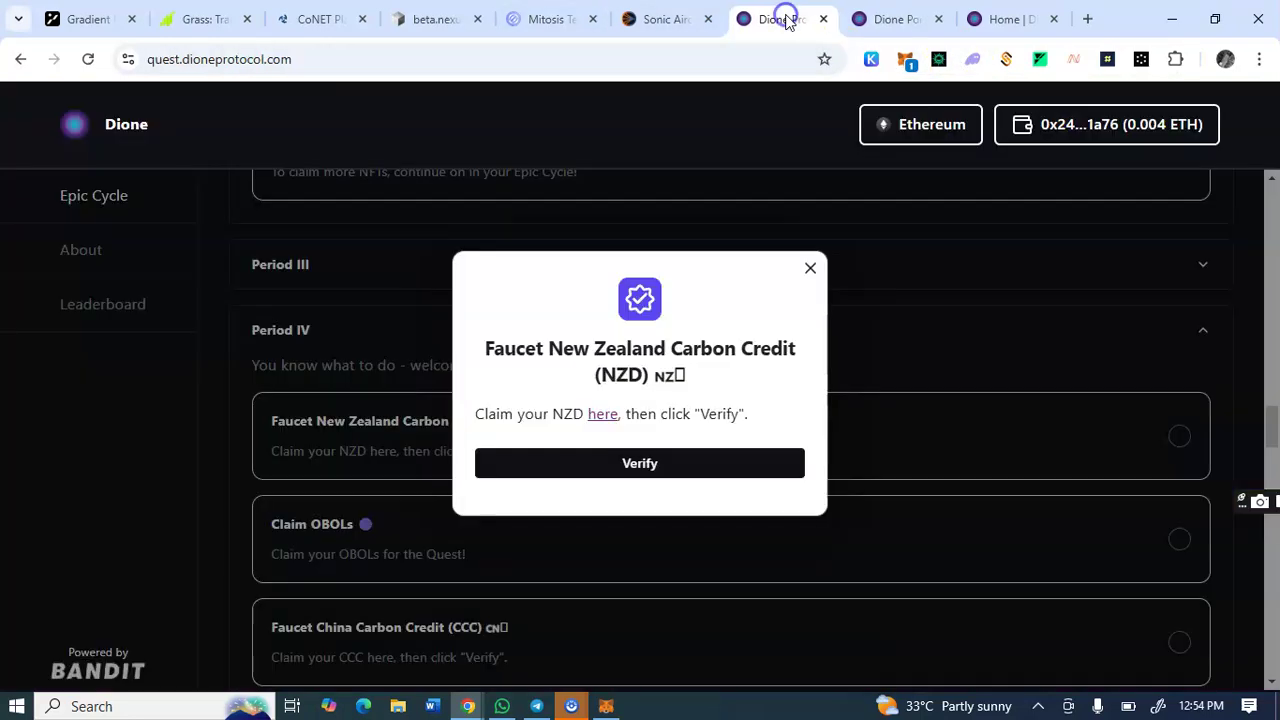
click(580, 470)
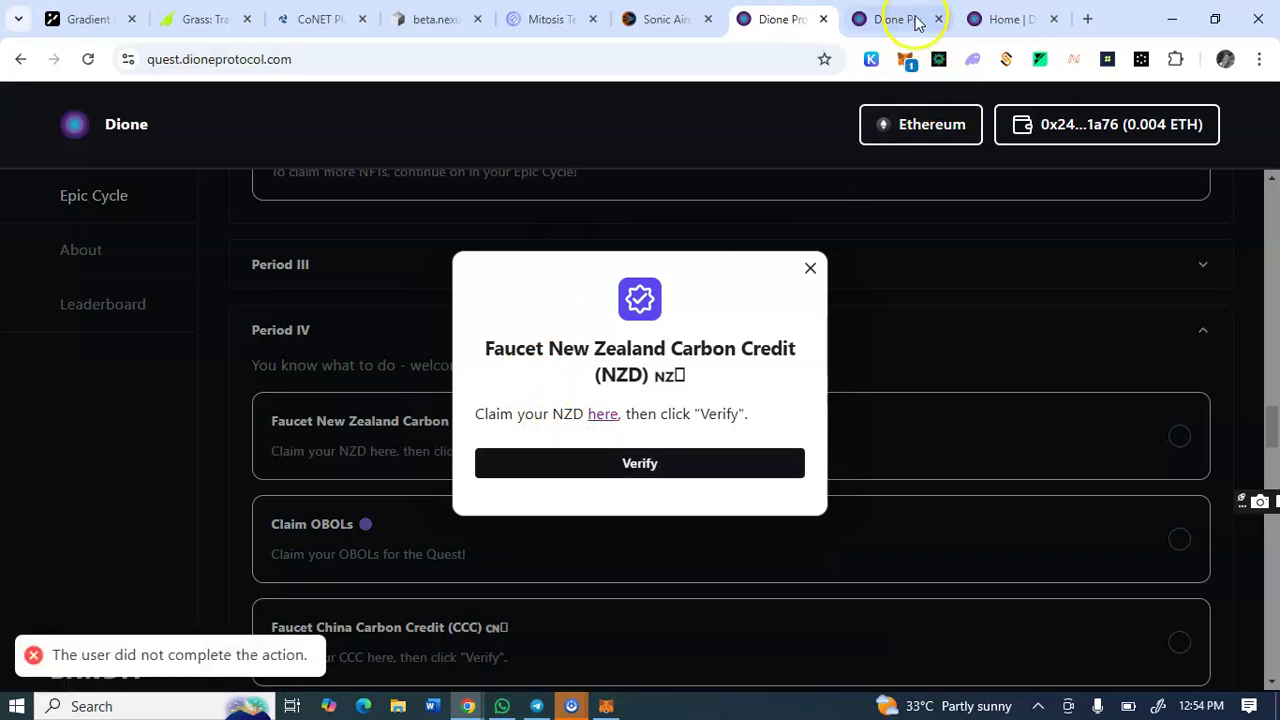
click(1017, 19)
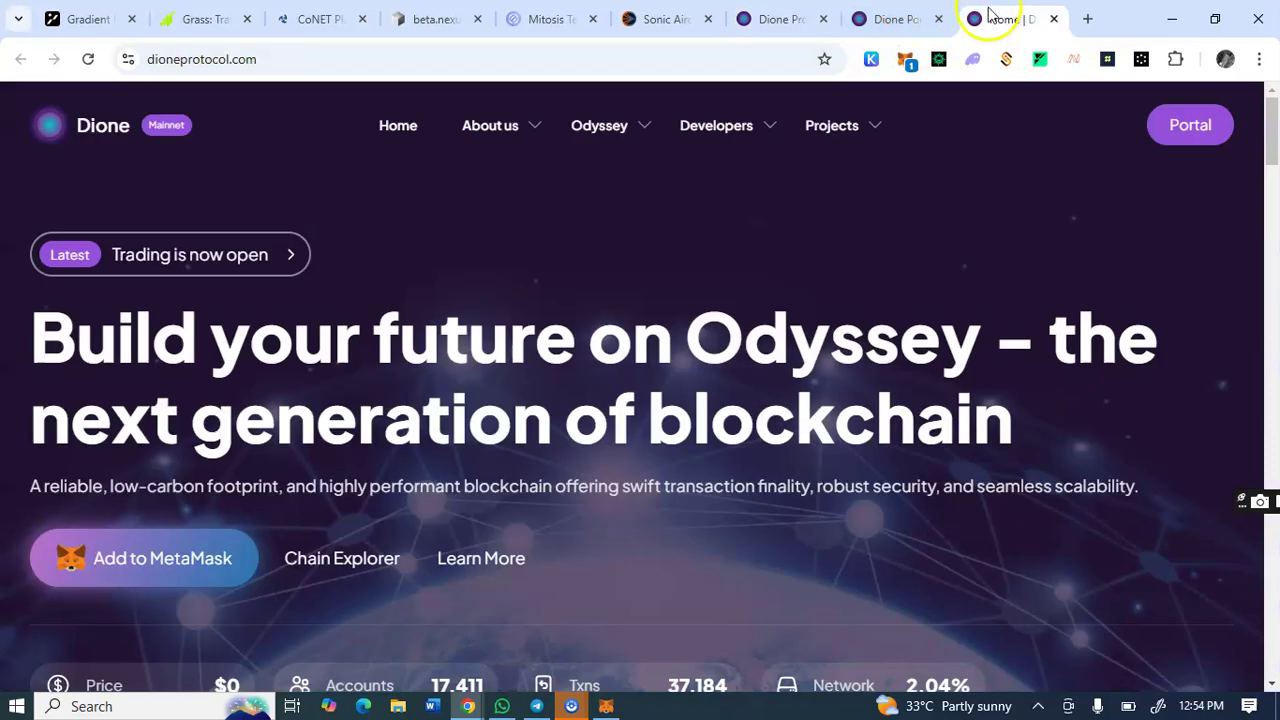
click(890, 19)
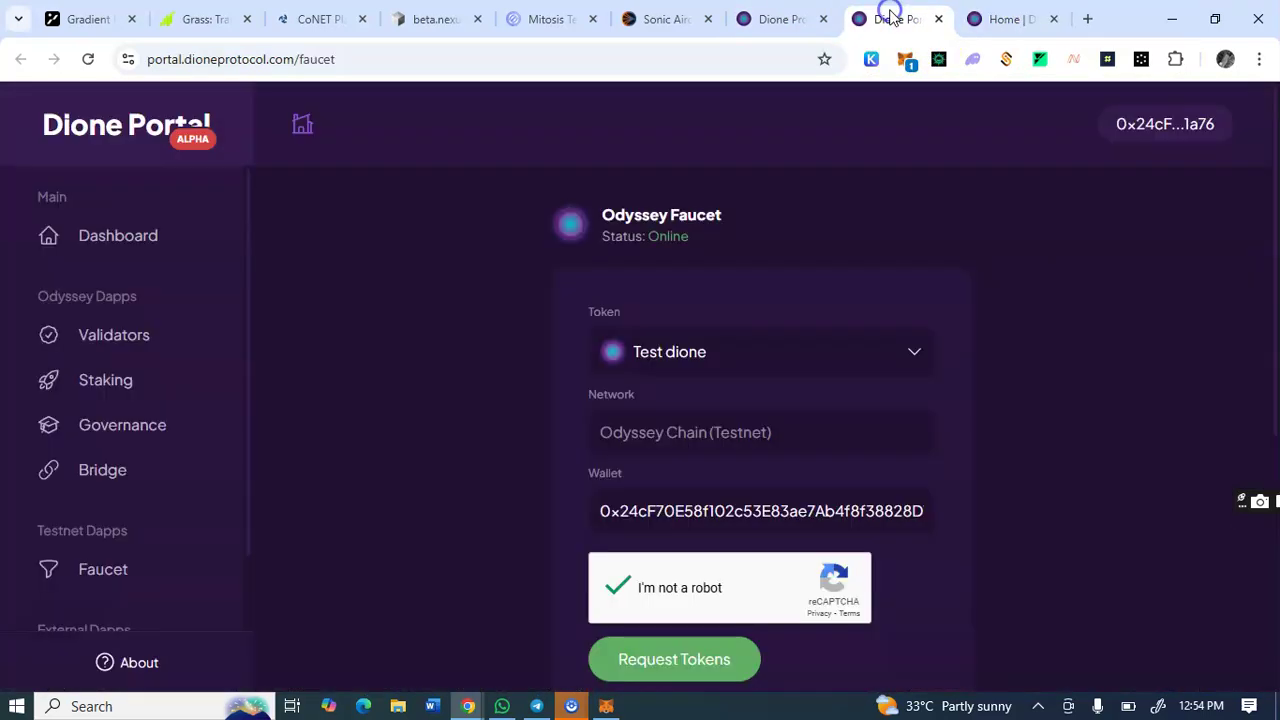
scroll(1023, 243, down, 1)
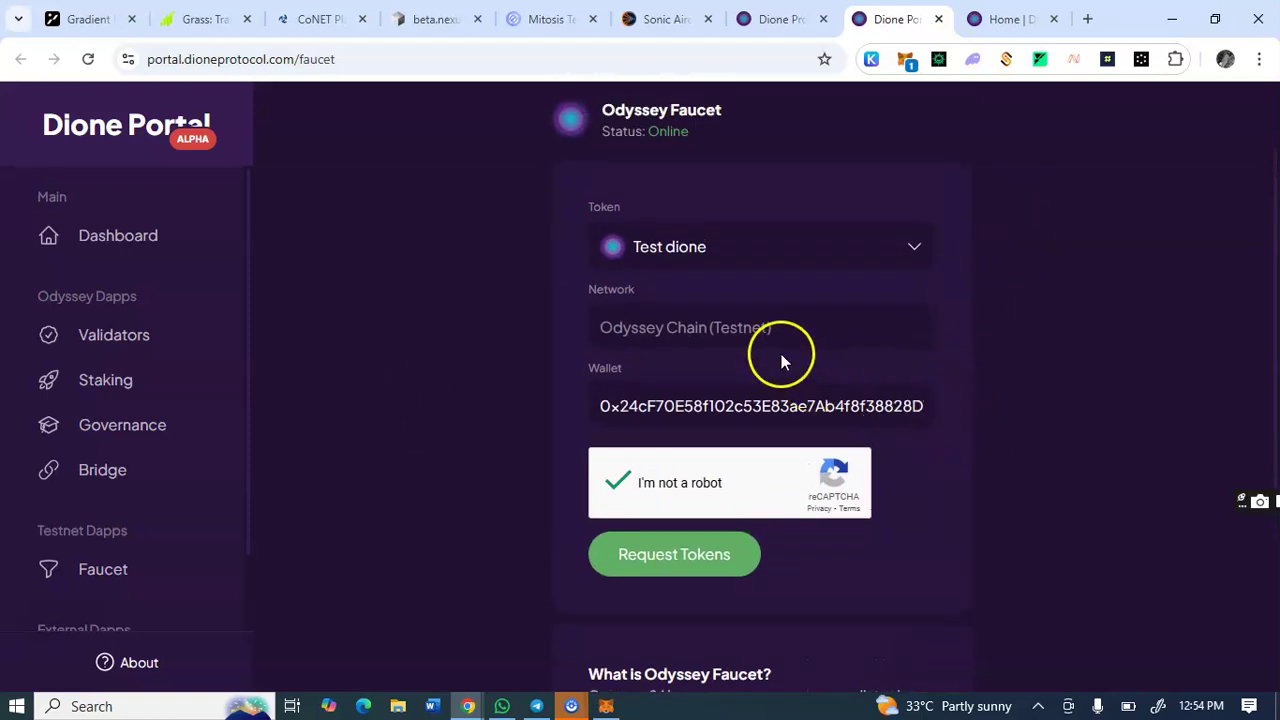
click(673, 552)
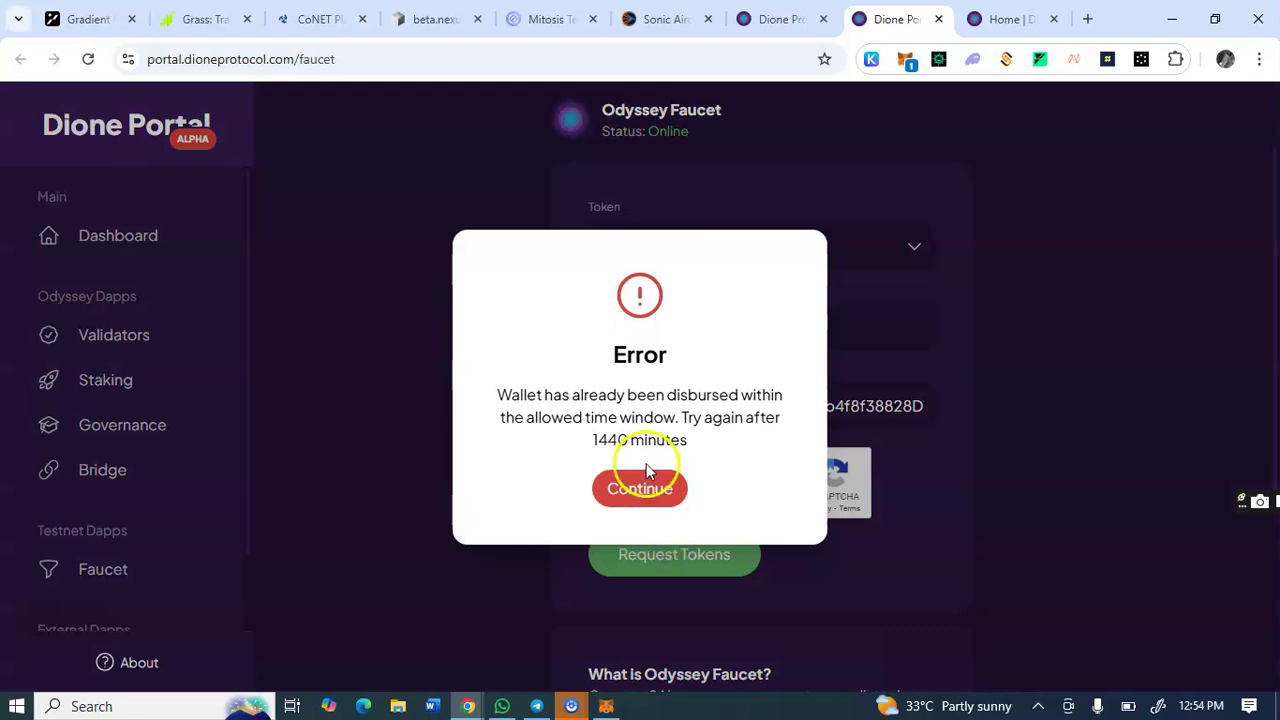
click(637, 490)
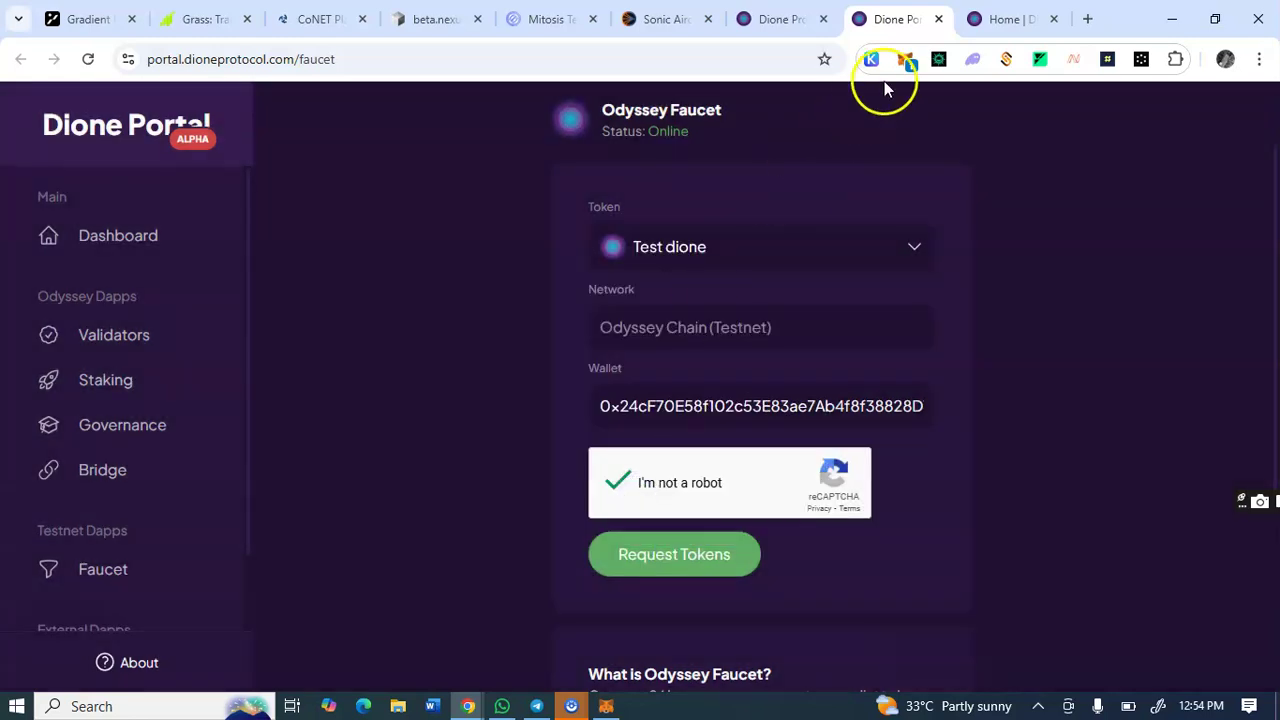
Step: Verify the NZD faucet quest again on Epic Cycle and close its popup
click(764, 14)
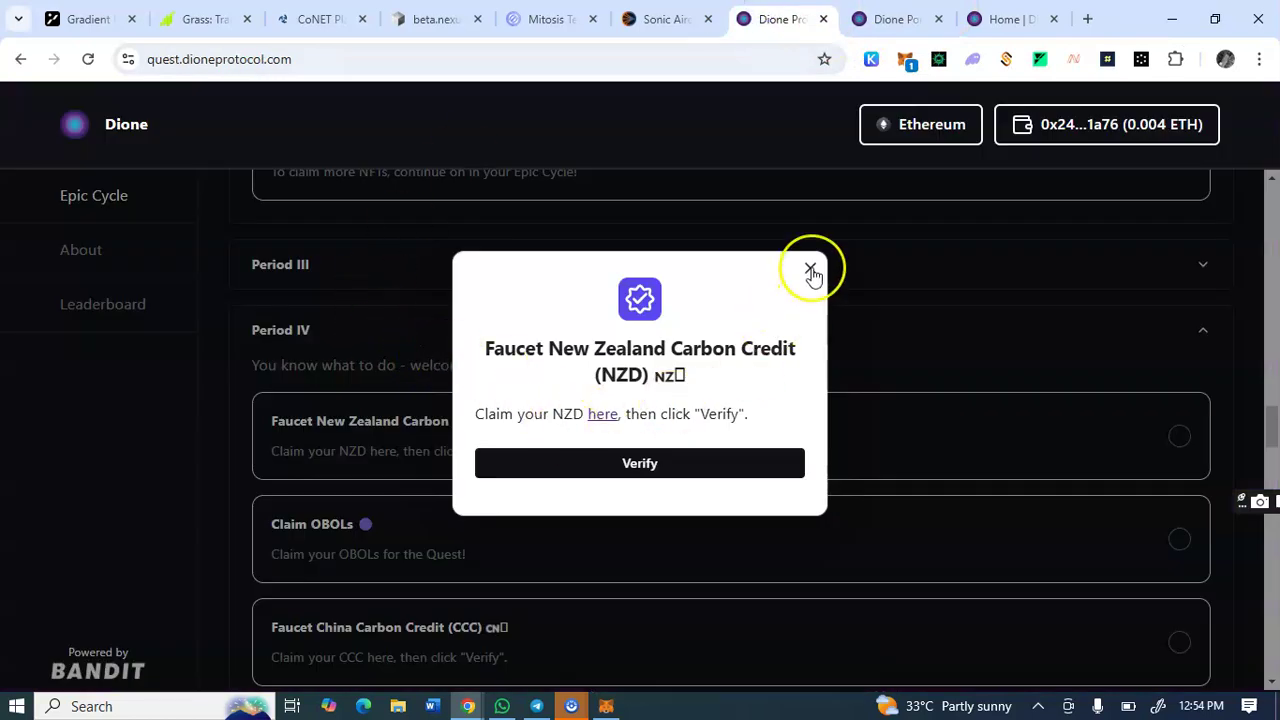
click(629, 467)
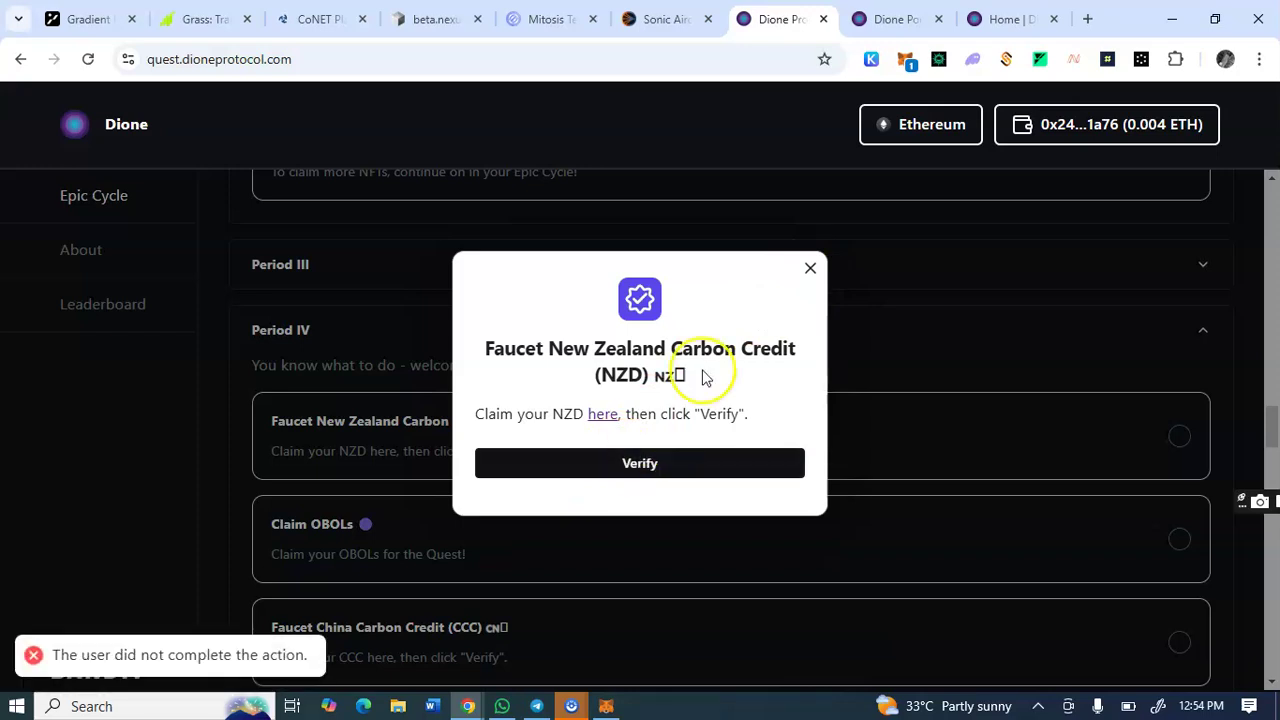
click(812, 270)
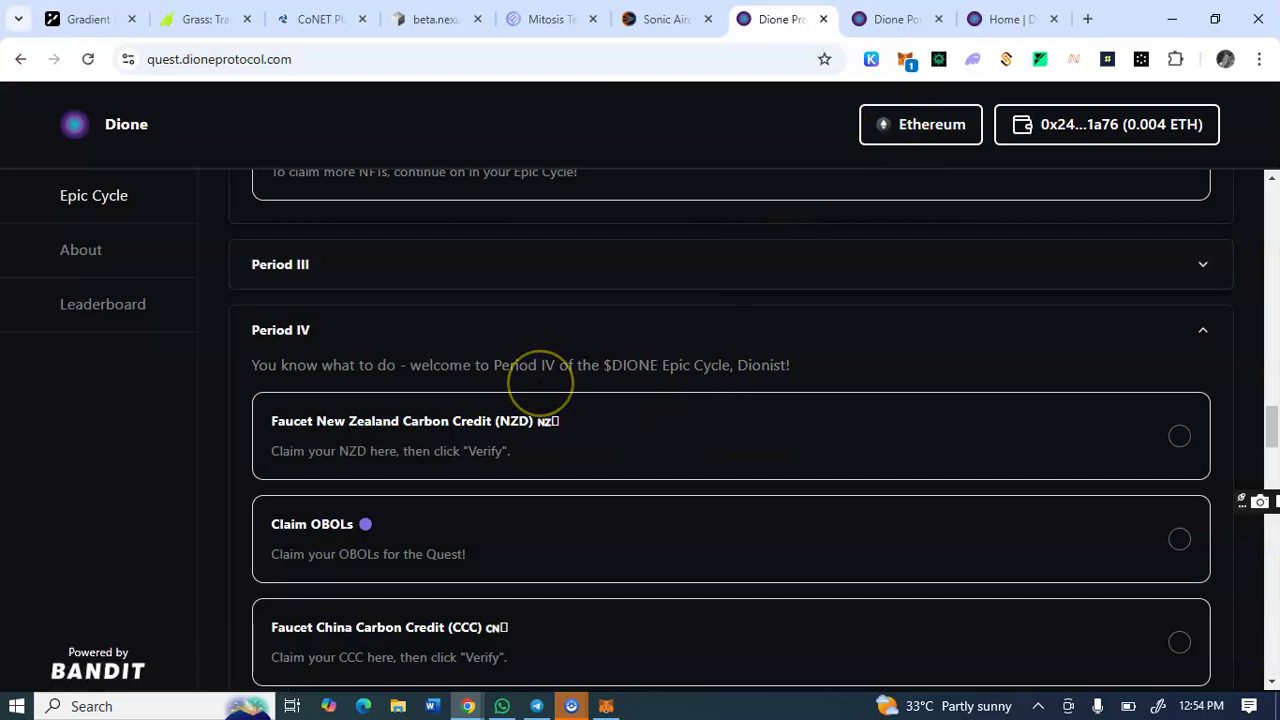
Step: Scroll through quest Periods IV to XII, then back up to the Referral Campaign section
scroll(730, 430, down, 2)
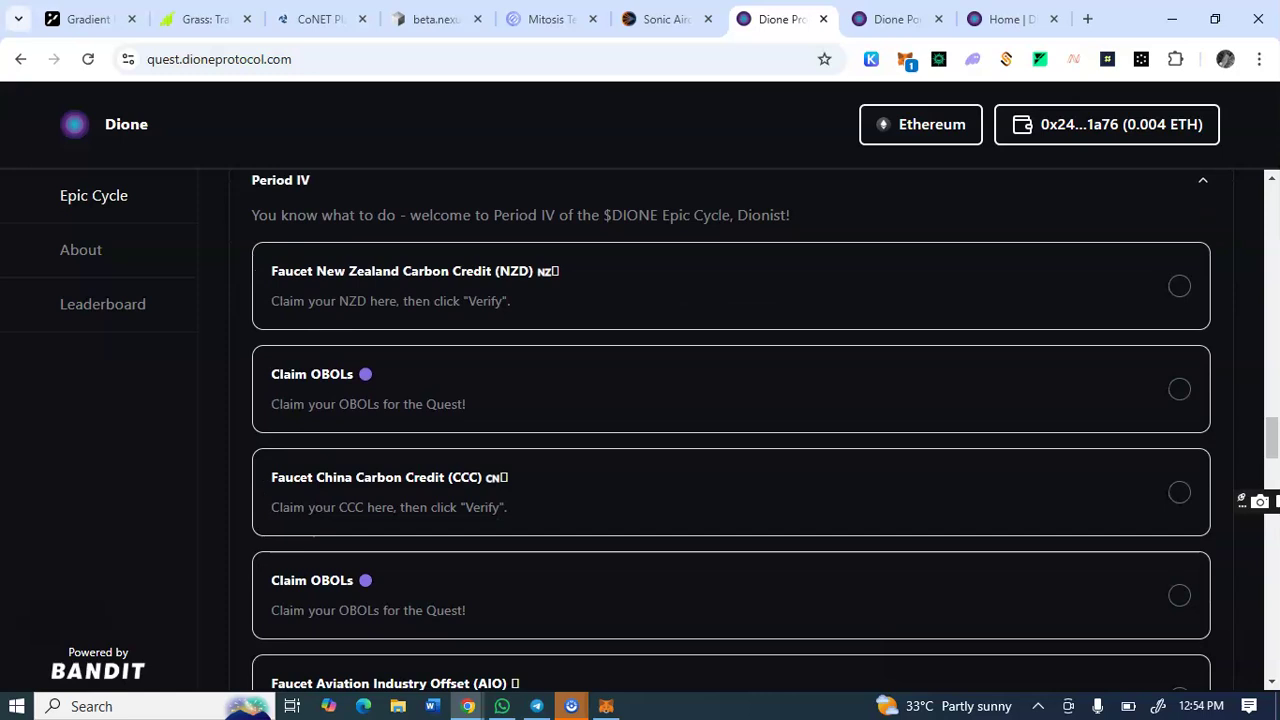
scroll(730, 430, down, 3)
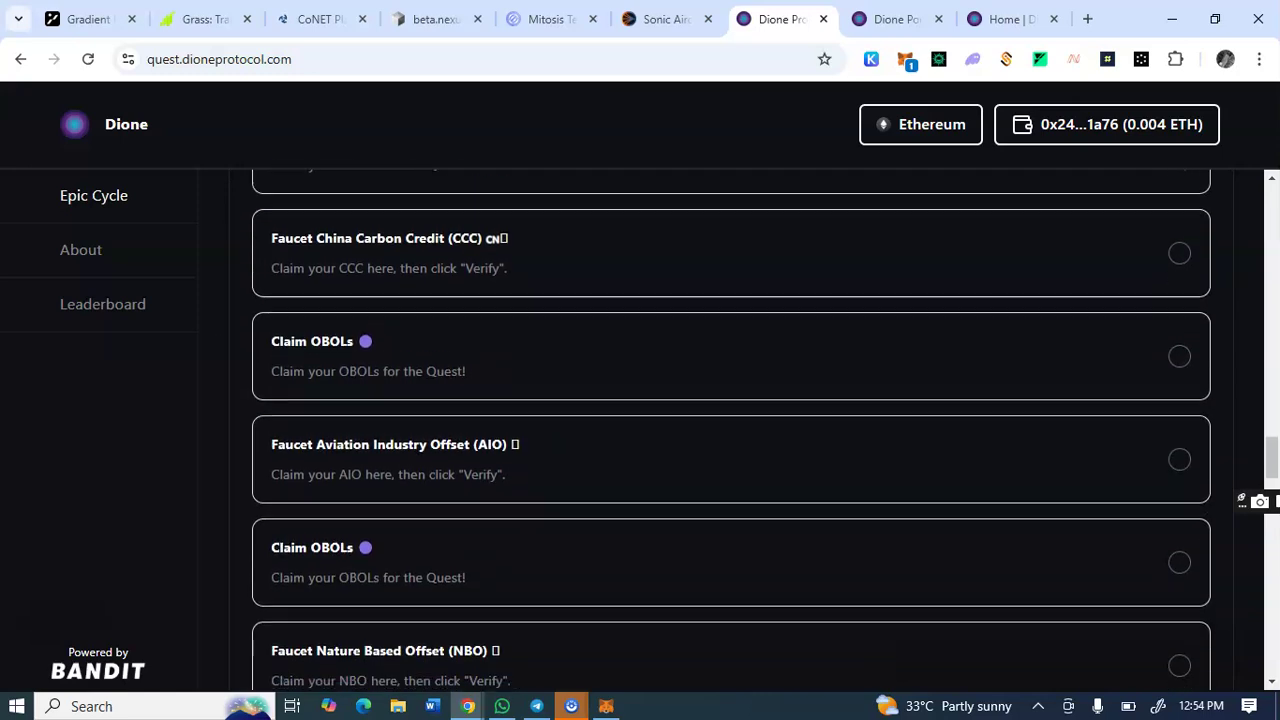
scroll(730, 430, down, 2)
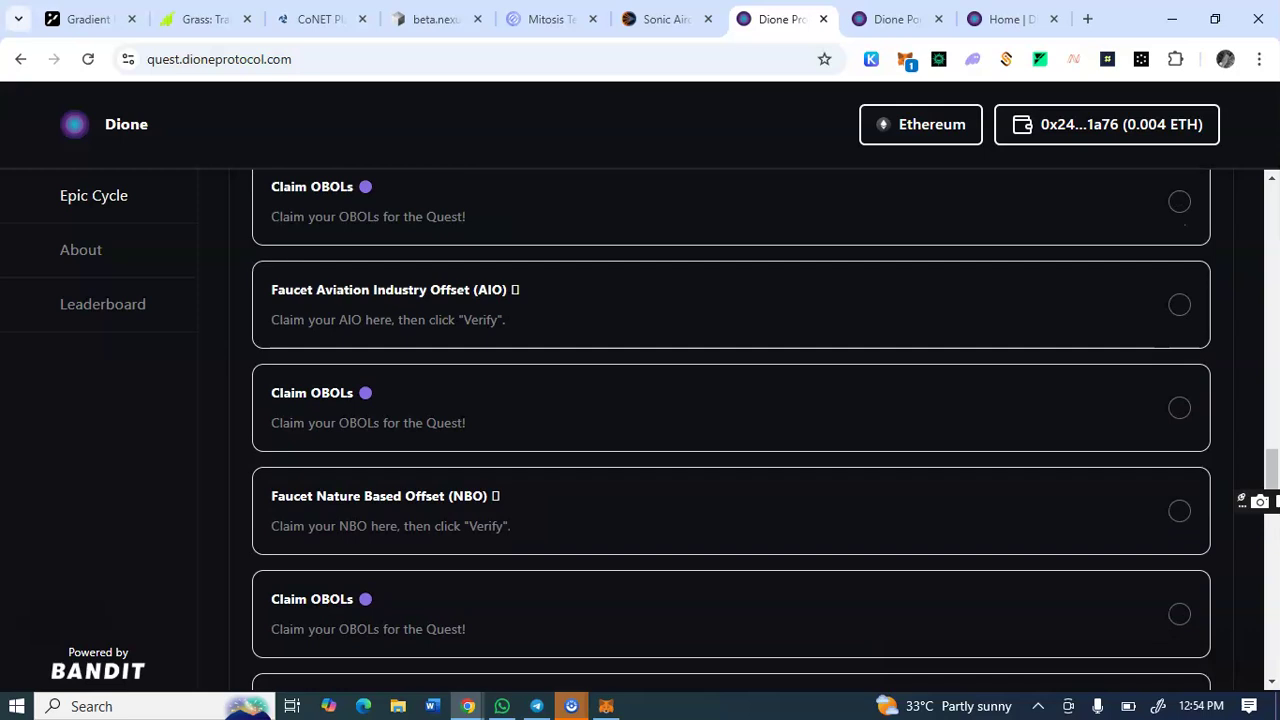
scroll(730, 430, down, 5)
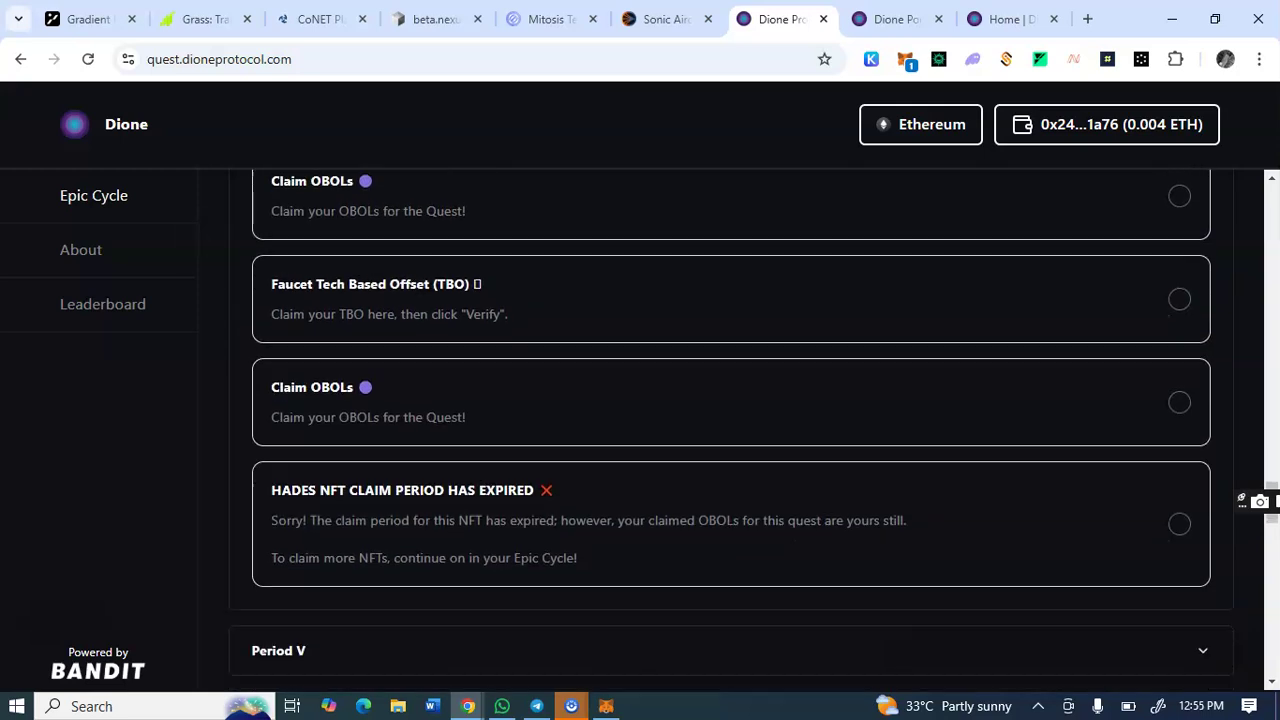
scroll(730, 430, down, 3)
scroll(343, 446, down, 7)
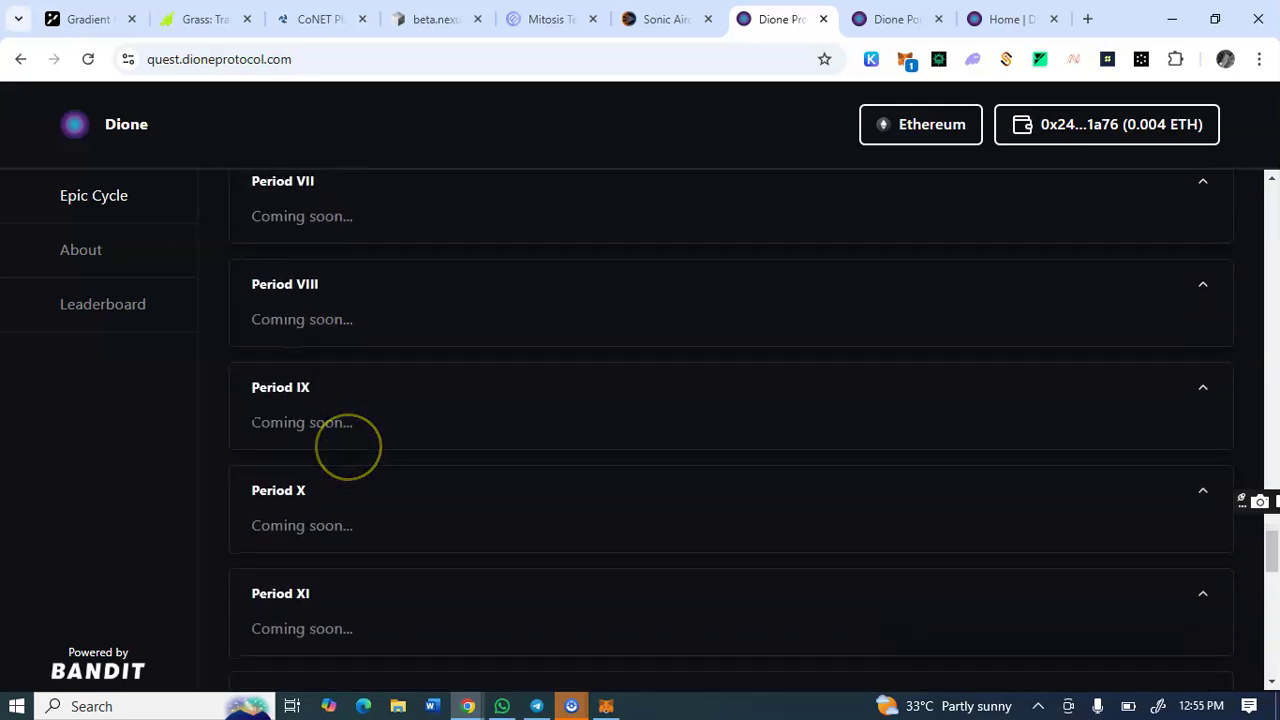
scroll(730, 430, down, 1)
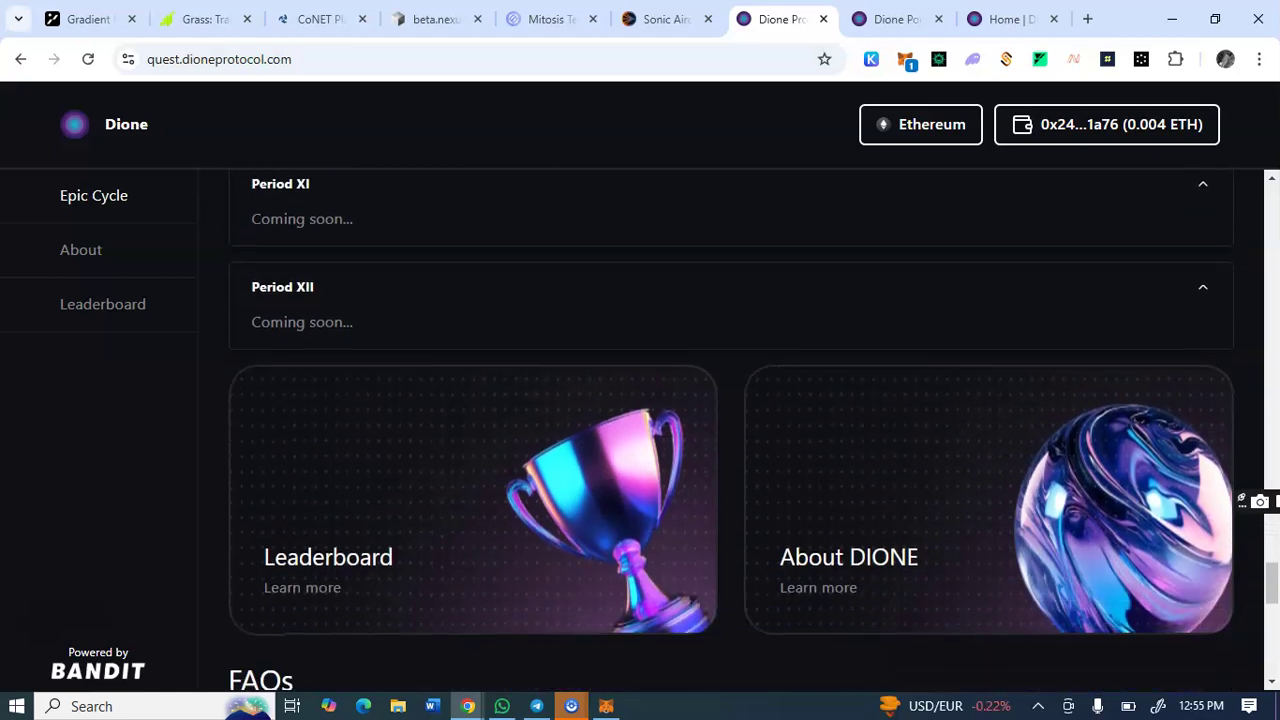
scroll(730, 430, up, 3)
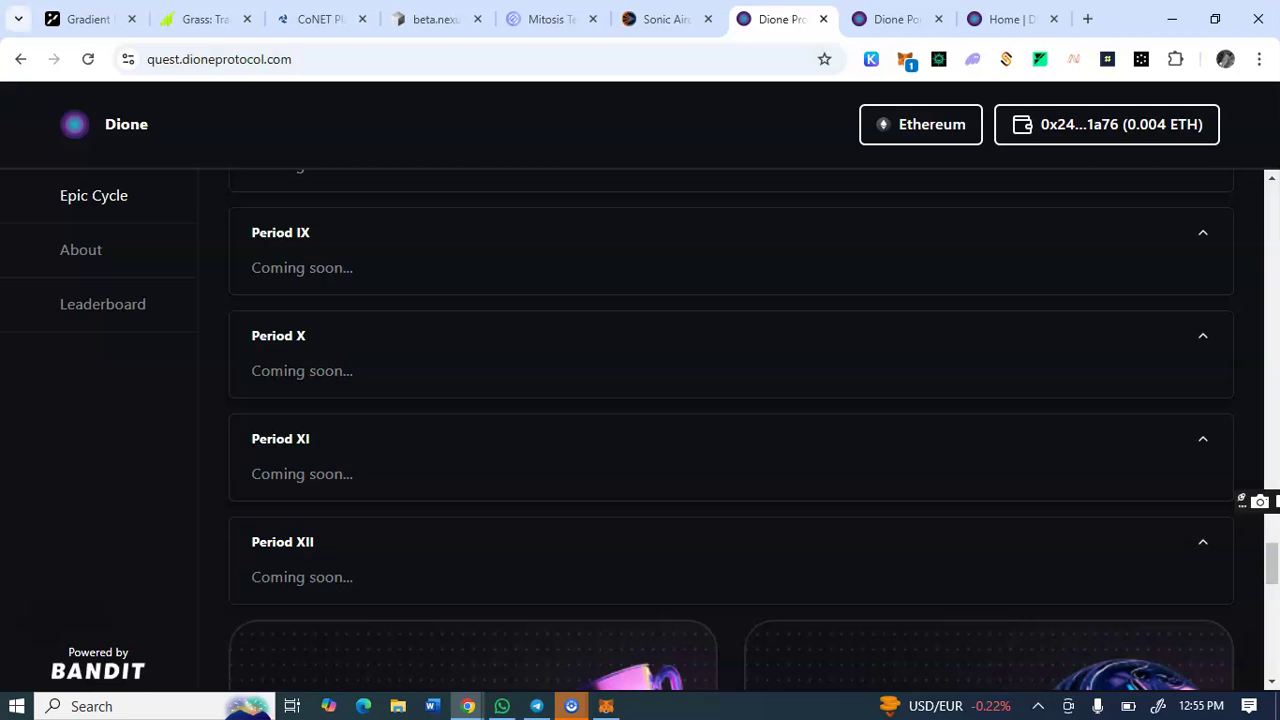
scroll(730, 430, up, 9)
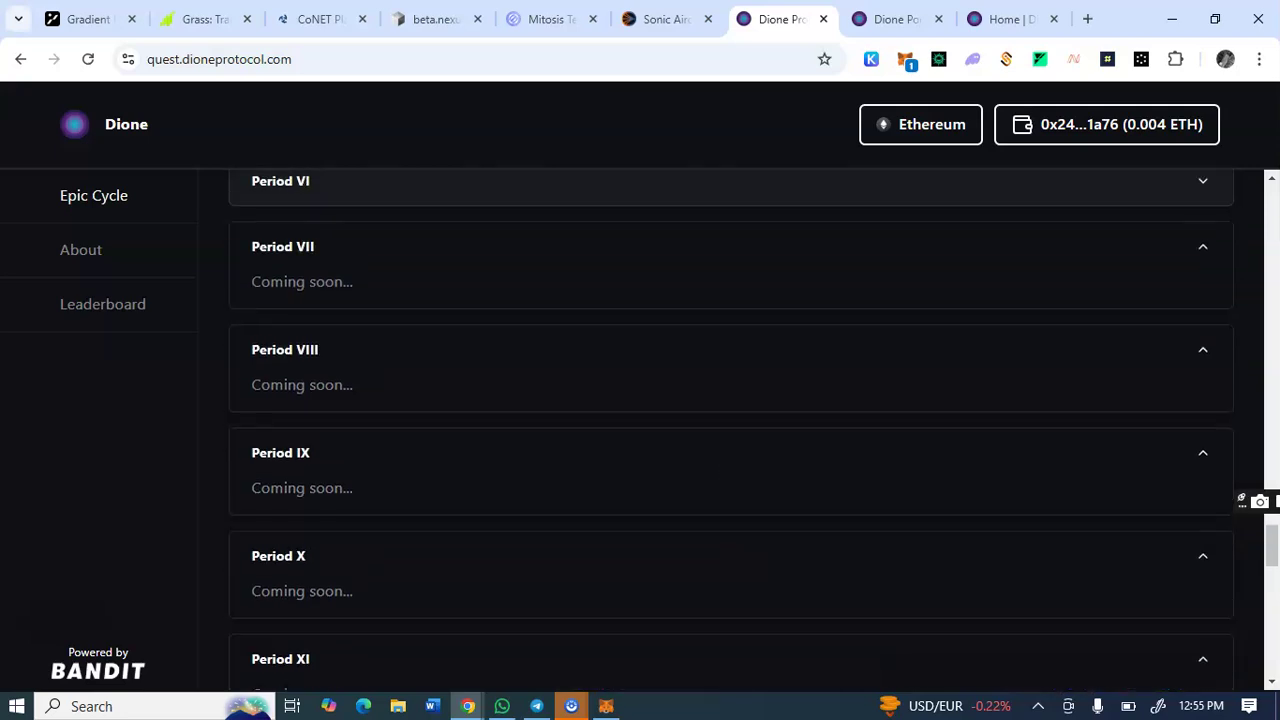
scroll(730, 430, up, 13)
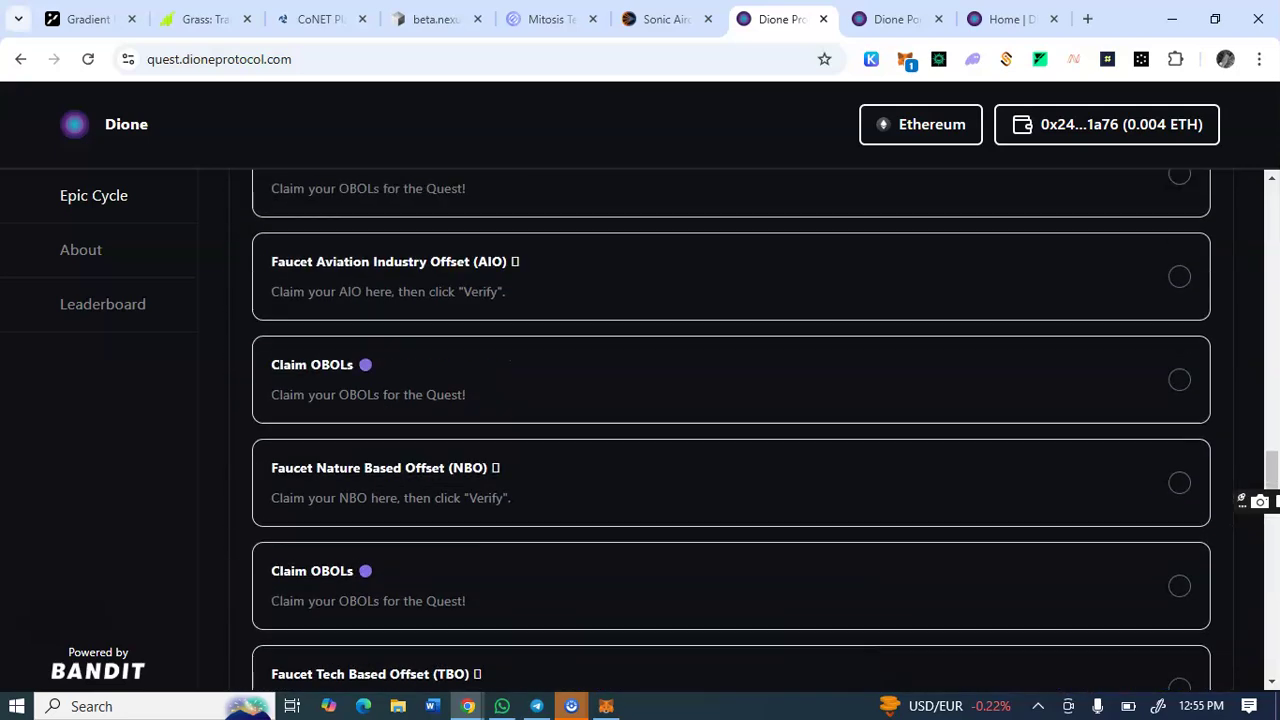
scroll(730, 430, up, 15)
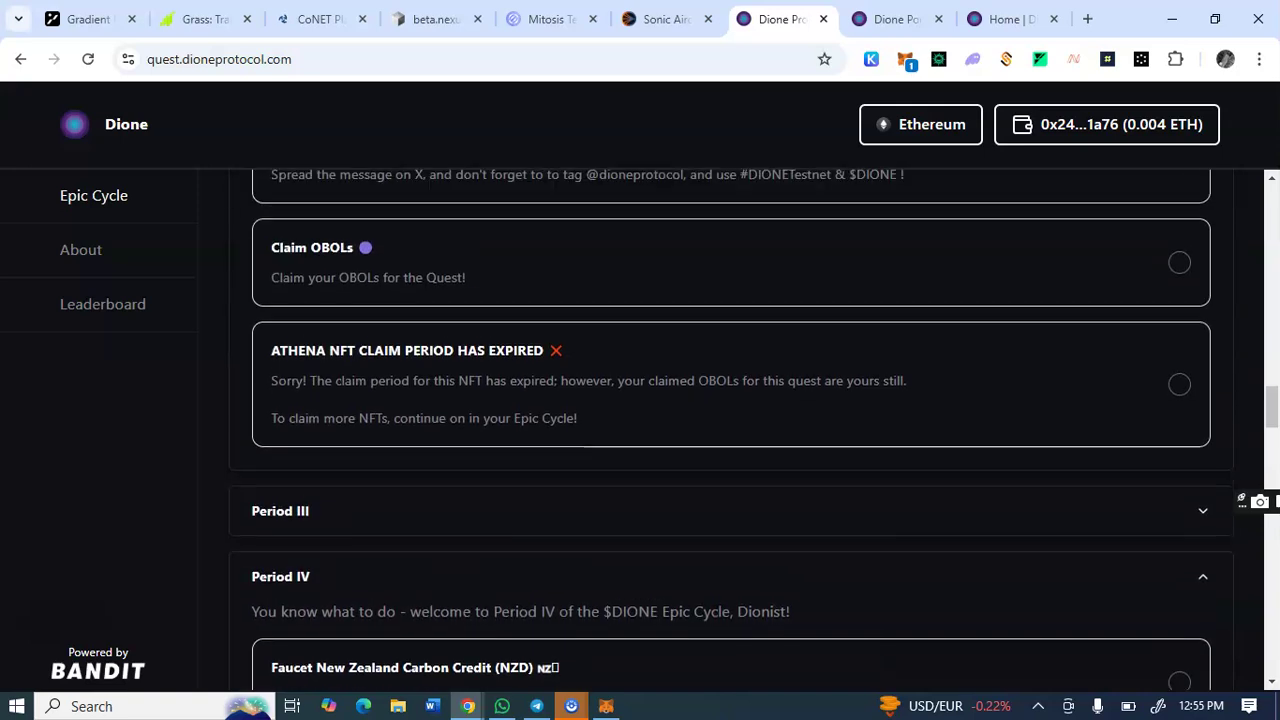
scroll(730, 430, up, 6)
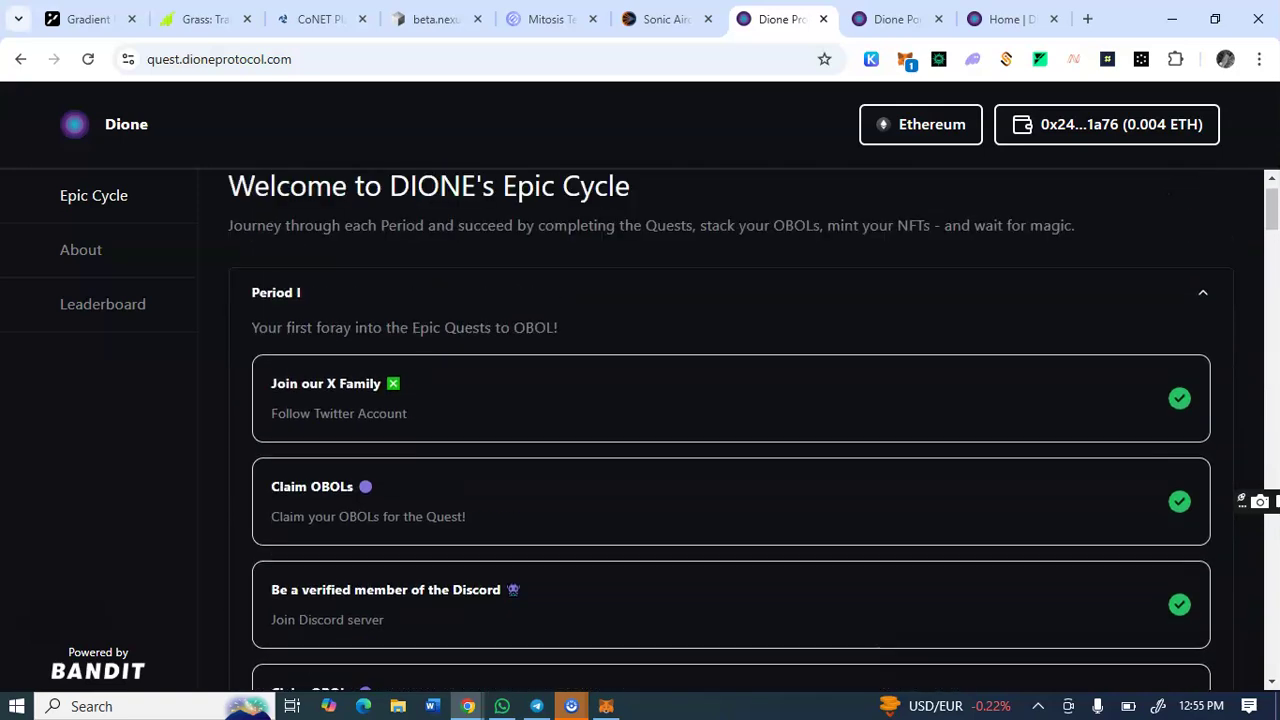
scroll(730, 430, down, 10)
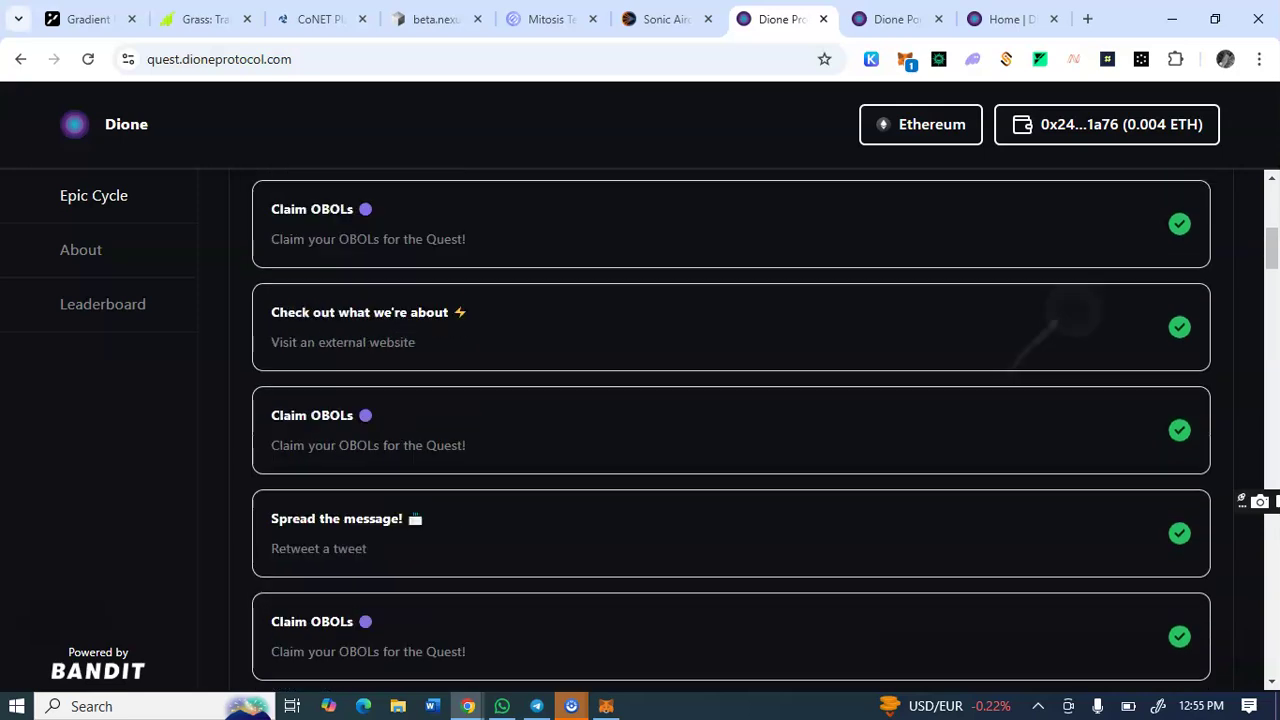
scroll(730, 430, down, 1)
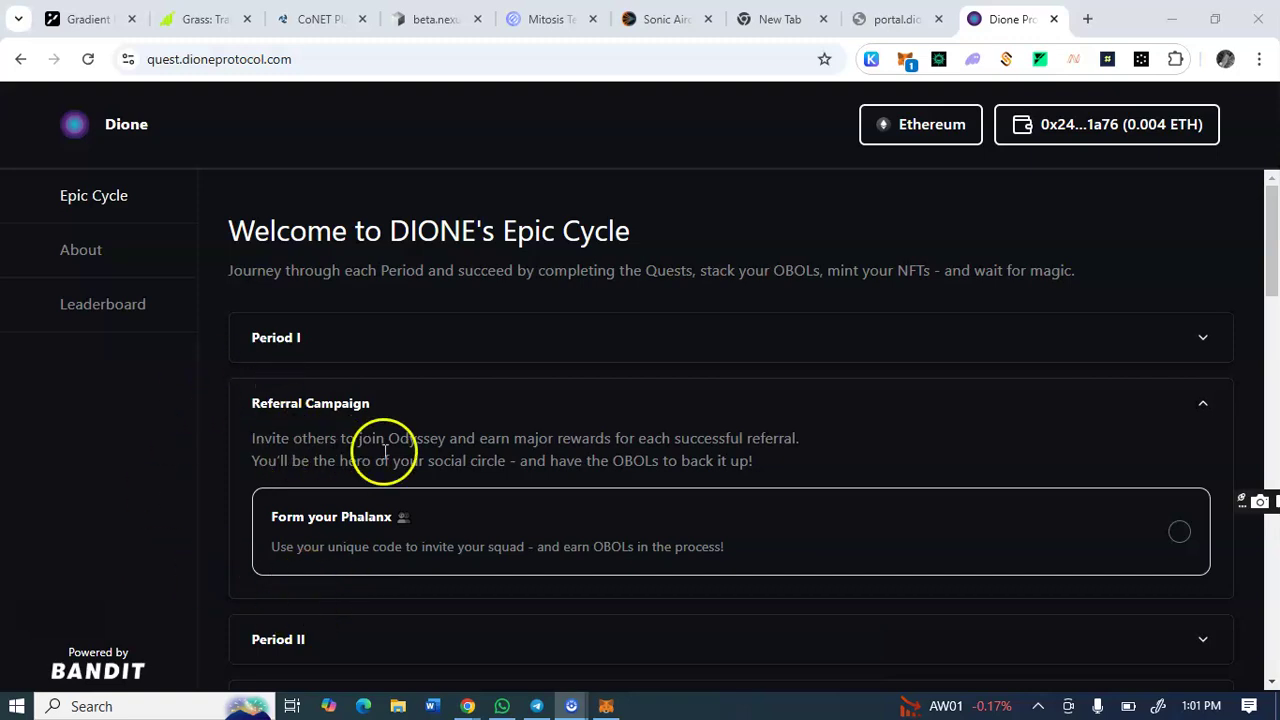
Step: Submit a friend's referral code in the Form your Phalanx window, then close it
scroll(563, 455, down, 1)
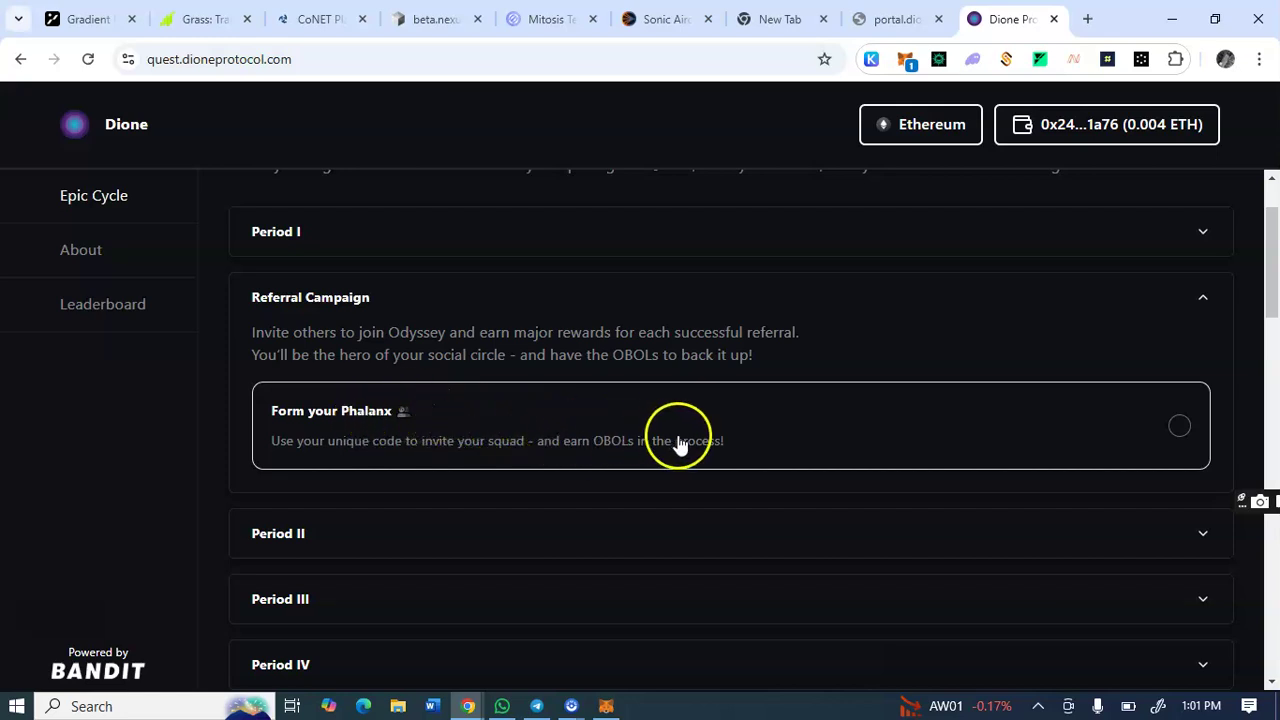
click(507, 430)
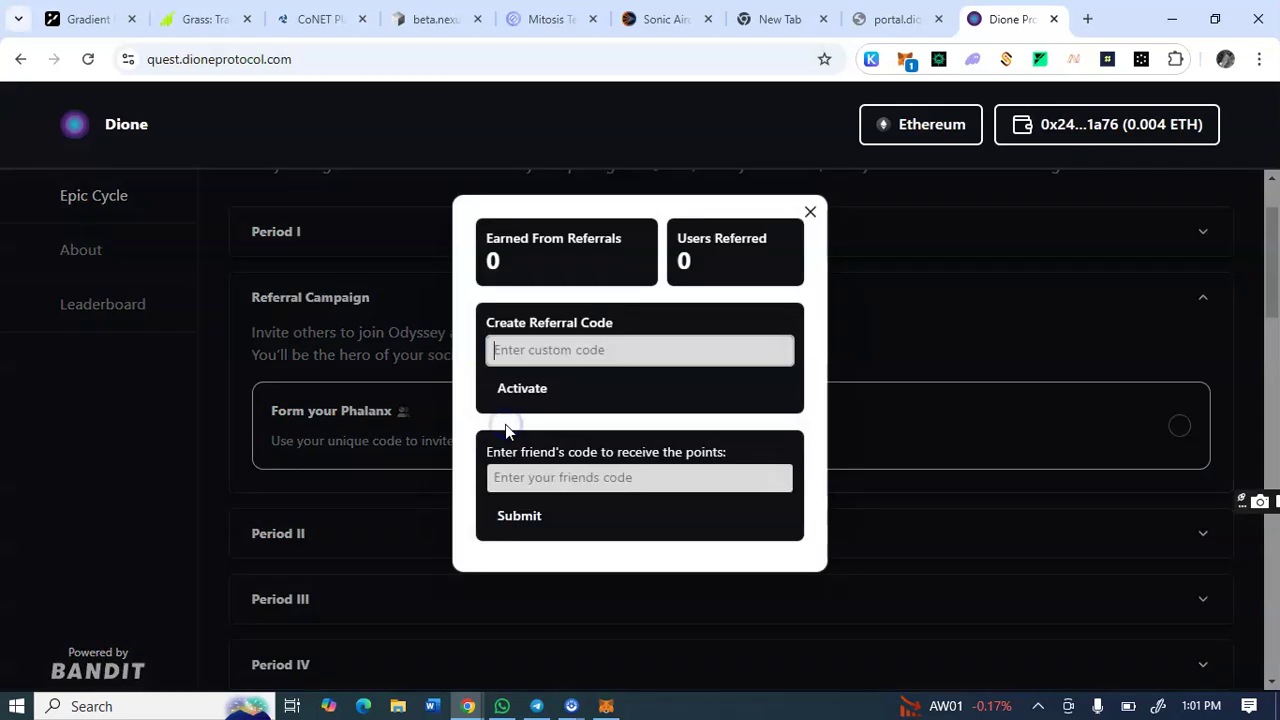
click(577, 482)
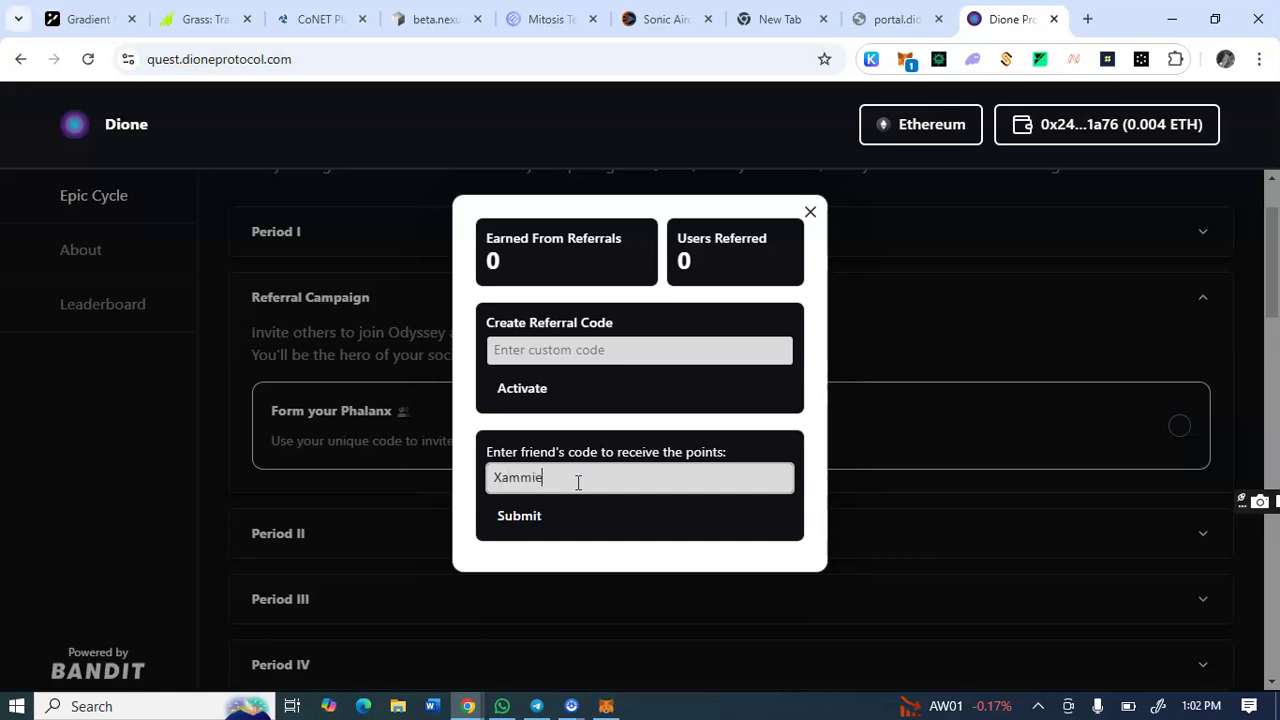
click(546, 516)
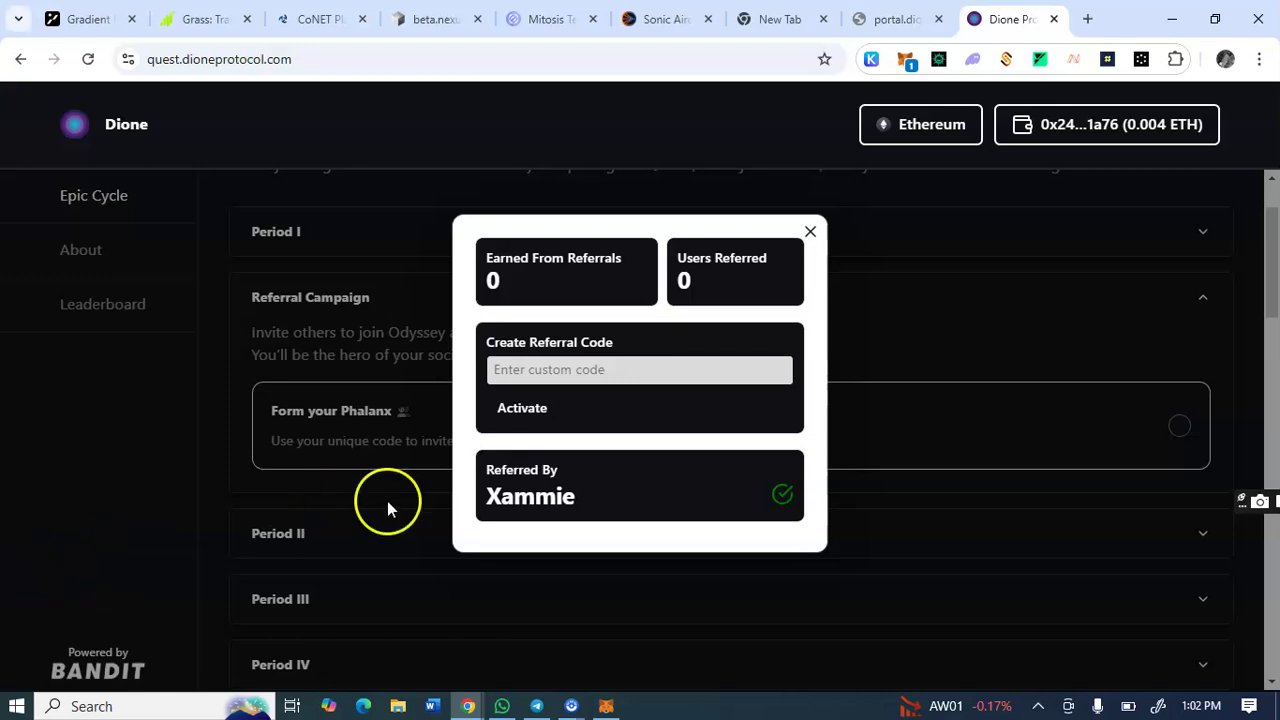
click(590, 369)
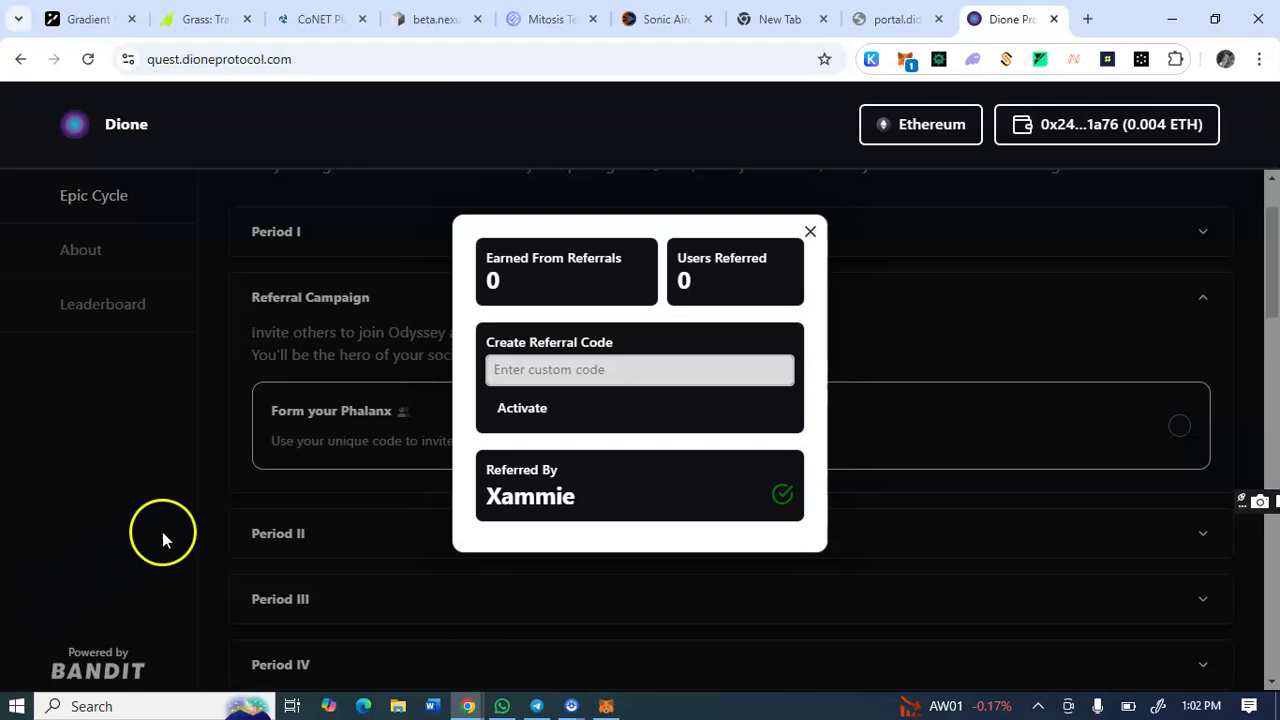
click(810, 232)
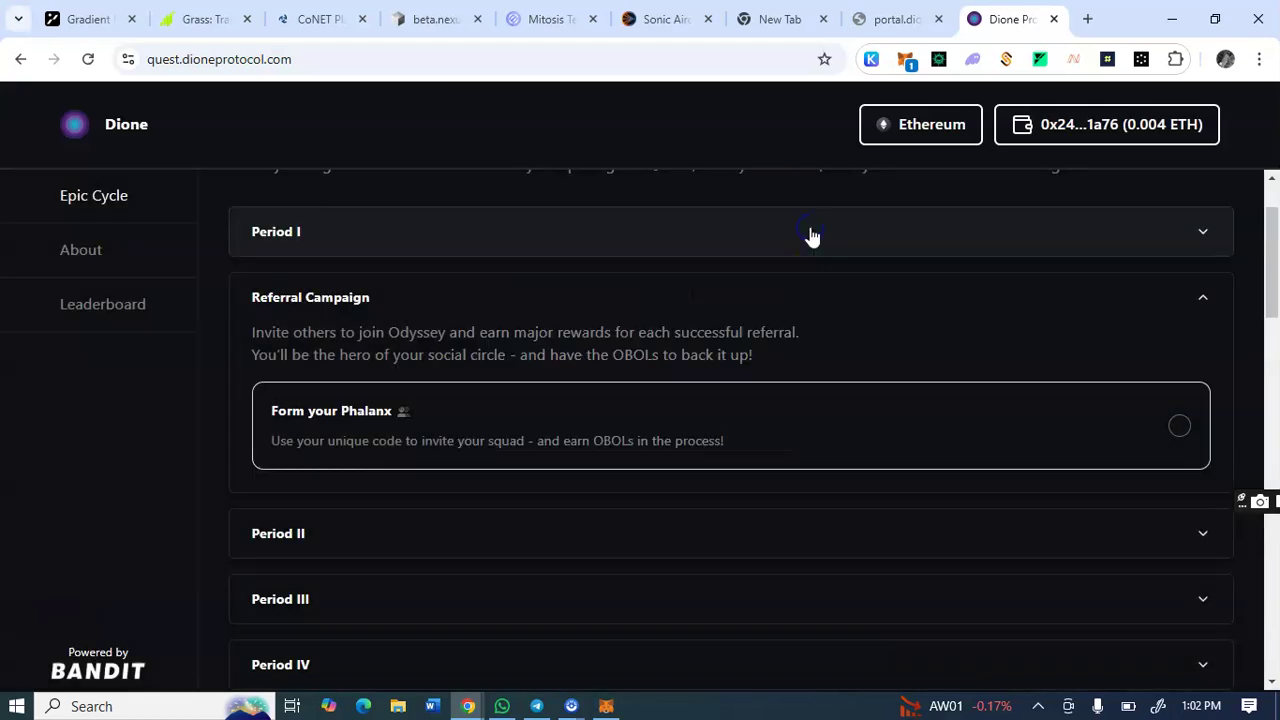